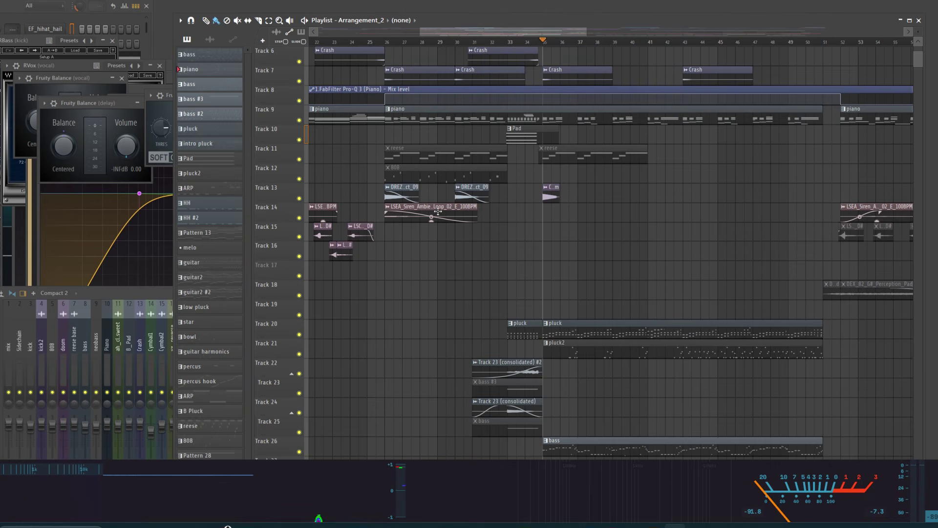
# Look through the arrangement's tracks and the mixer channels, and play the full mix from bar 35.
pyautogui.scroll(-4, 437, 212)
pyautogui.scroll(-20, 437, 212)
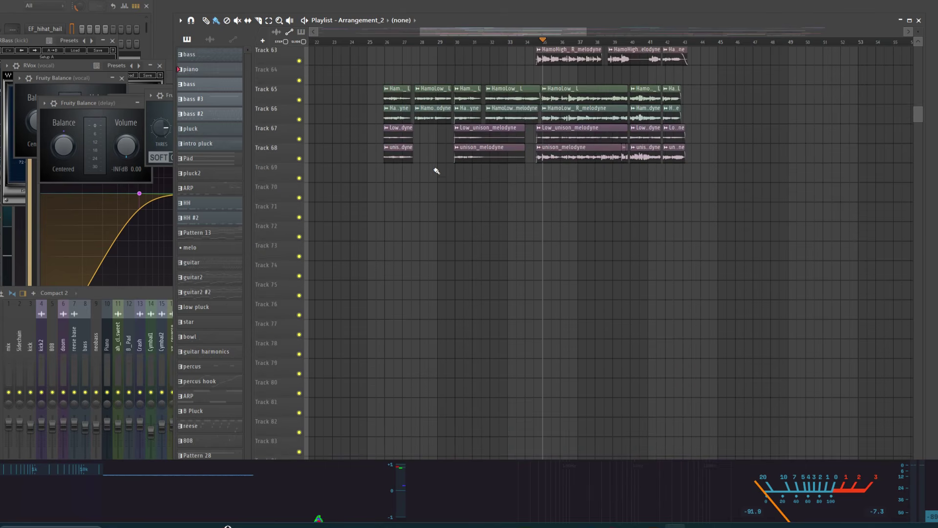
pyautogui.scroll(3, 435, 169)
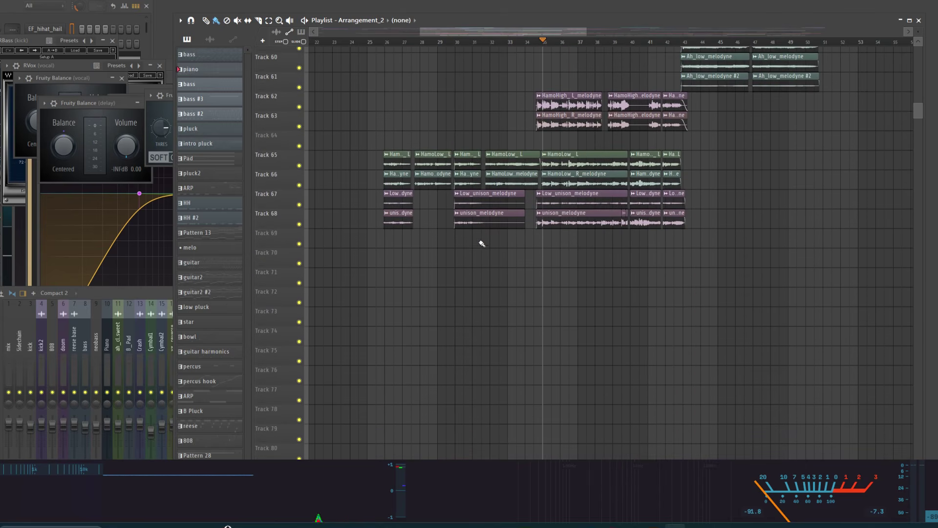
pyautogui.scroll(20, 482, 243)
pyautogui.press('F9')
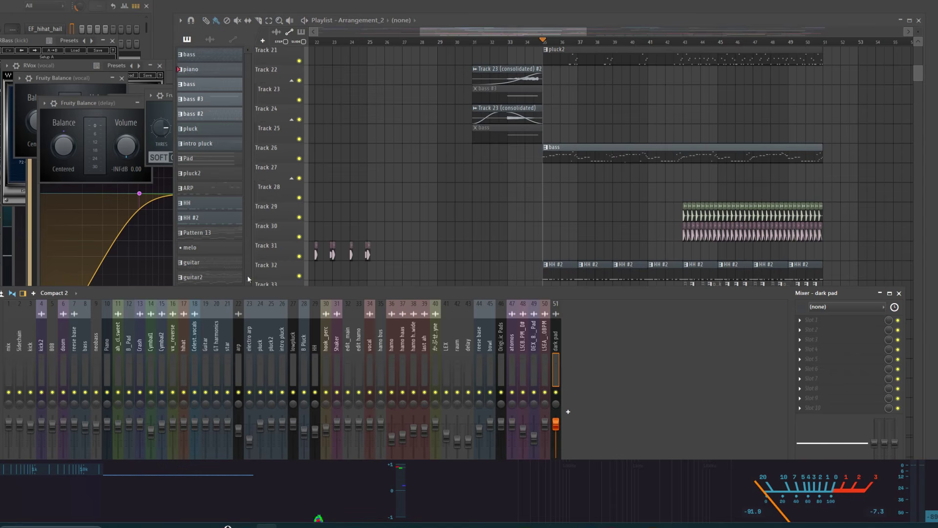
pyautogui.press('F9')
pyautogui.scroll(10, 395, 273)
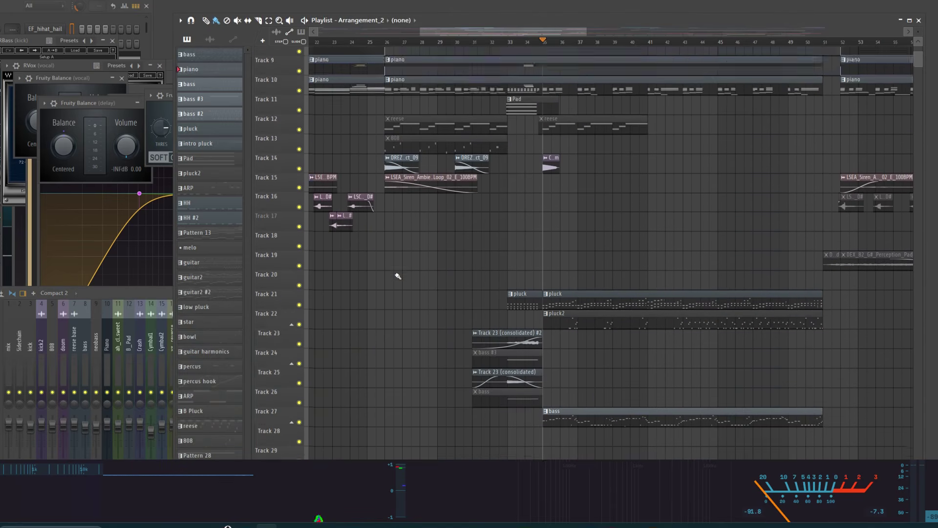
pyautogui.press('space')
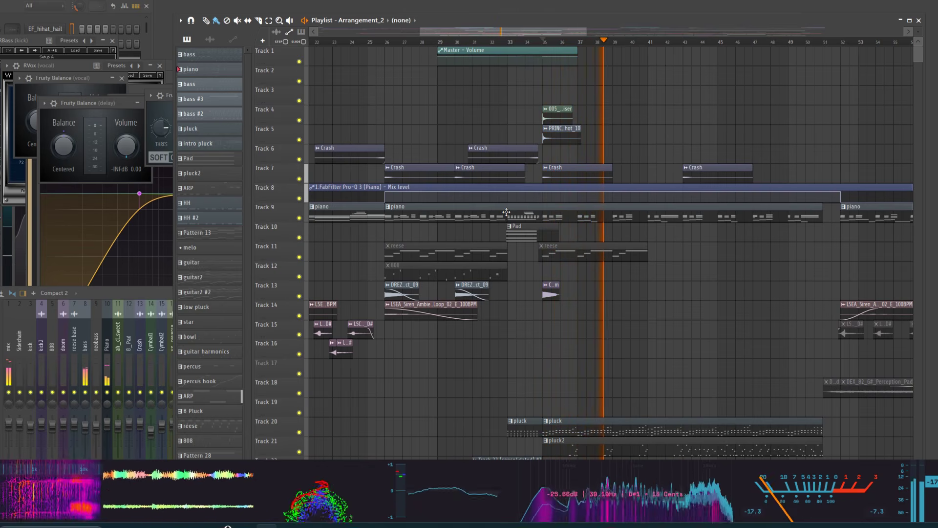
pyautogui.press('space')
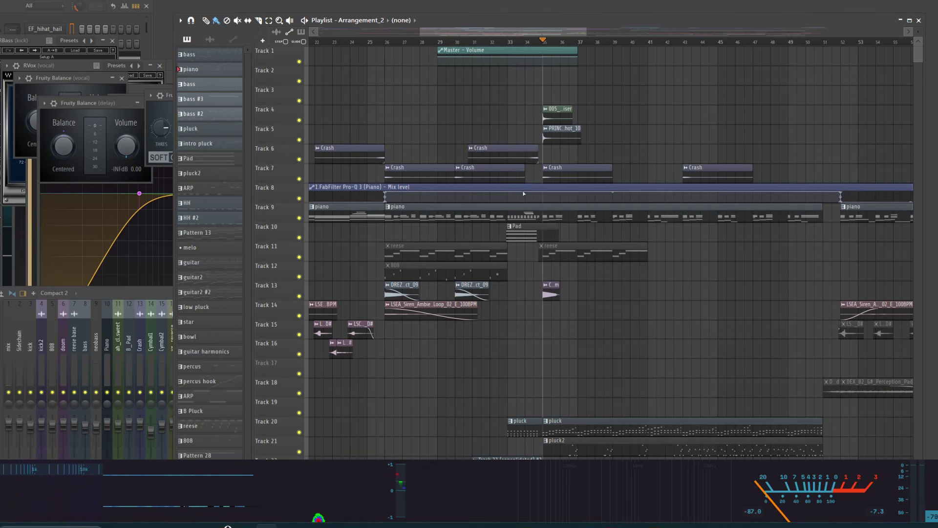
# Solo the piano on Track 9 and play it from the start of its first clip.
pyautogui.scroll(-5, 523, 194)
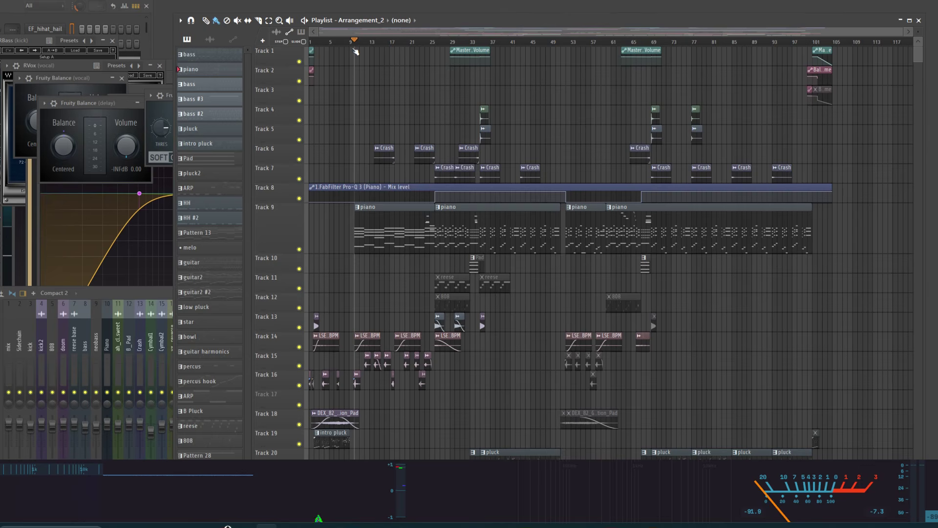
pyautogui.rightClick(299, 250)
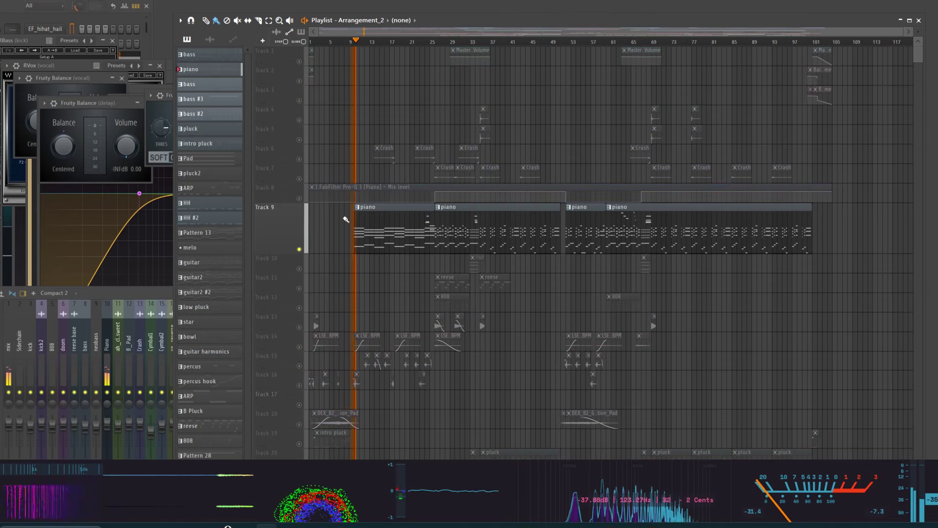
pyautogui.scroll(4, 340, 224)
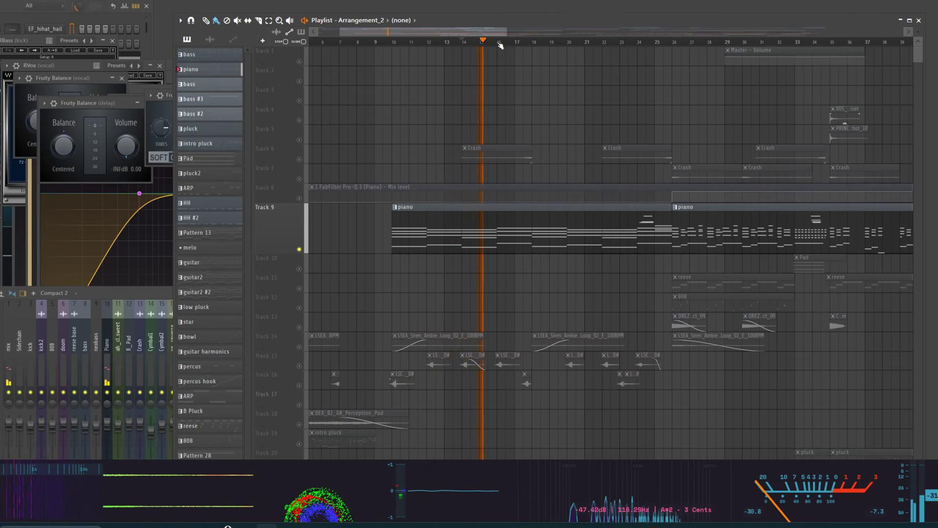
pyautogui.scroll(-4, 573, 147)
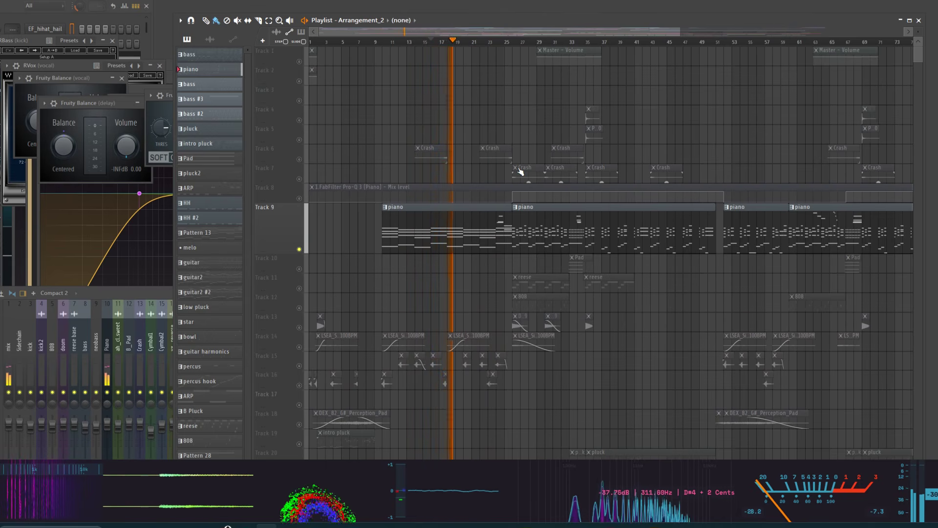
pyautogui.press('space')
# Play the soloed piano from the start of its second clip at bar 26.
pyautogui.click(513, 42)
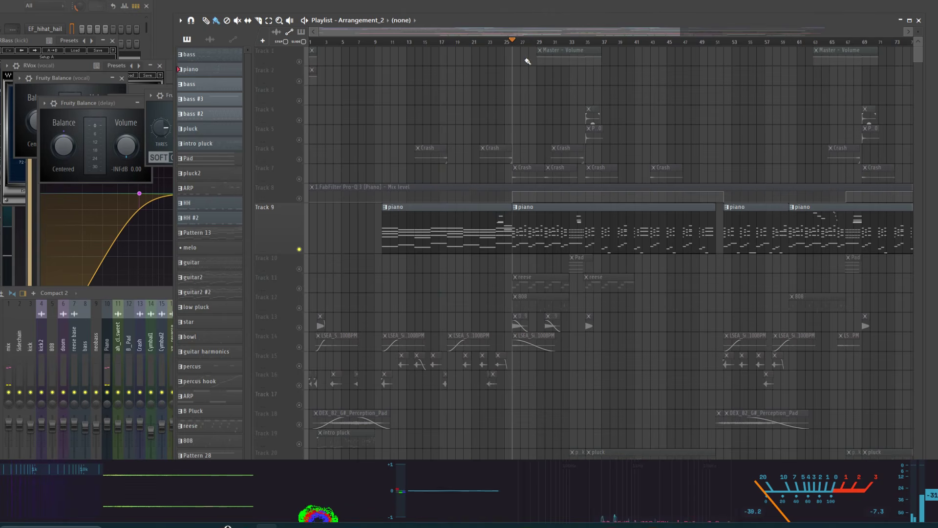
pyautogui.press('space')
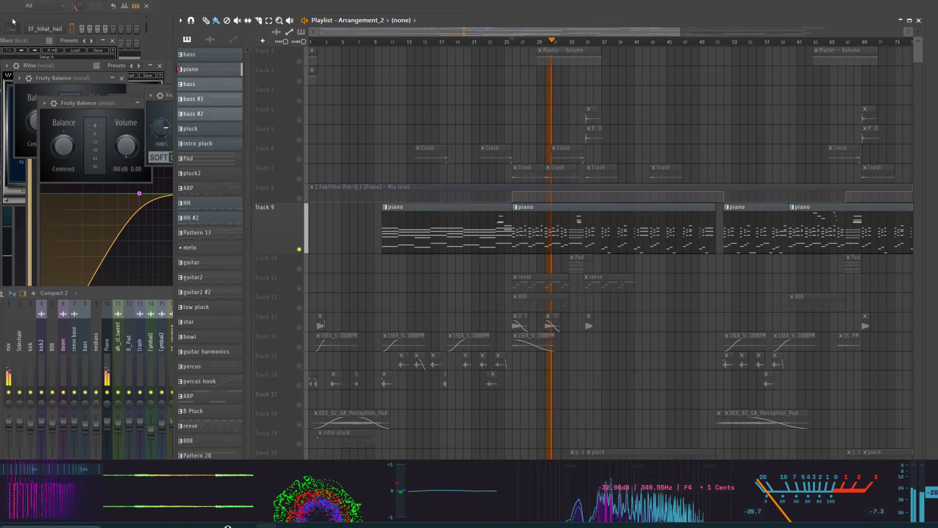
pyautogui.press('space')
# View the Alicias Keys instrument loaded in the piano channel's Kontakt plugin, and close its window.
pyautogui.press('F6')
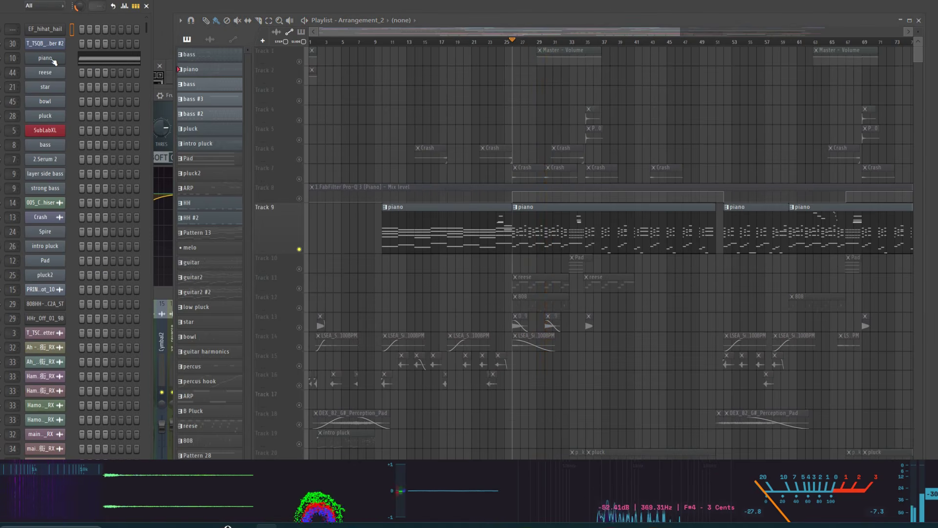
pyautogui.click(54, 59)
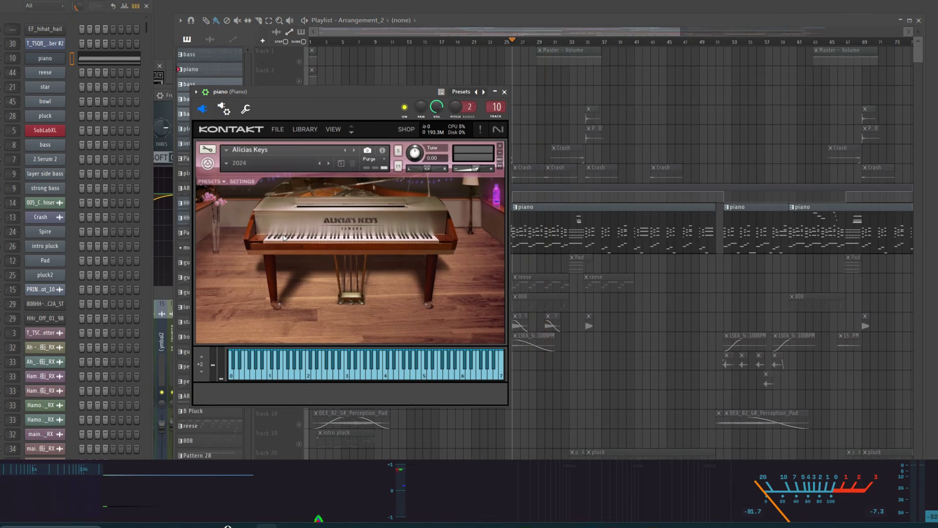
pyautogui.click(505, 92)
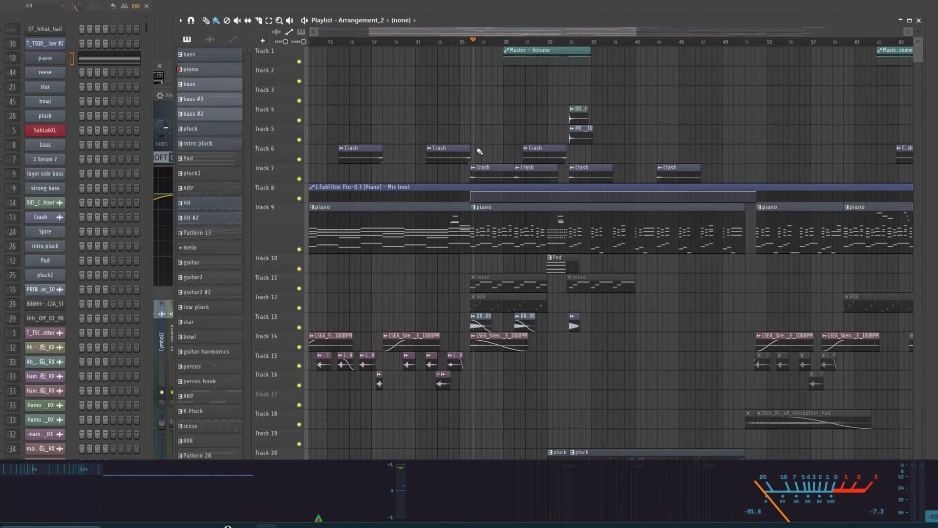
# Open the second piano clip on Track 9 in the Piano roll to view its chord notes.
pyautogui.doubleClick(477, 222)
pyautogui.moveTo(552, 136); pyautogui.dragTo(552, 8)
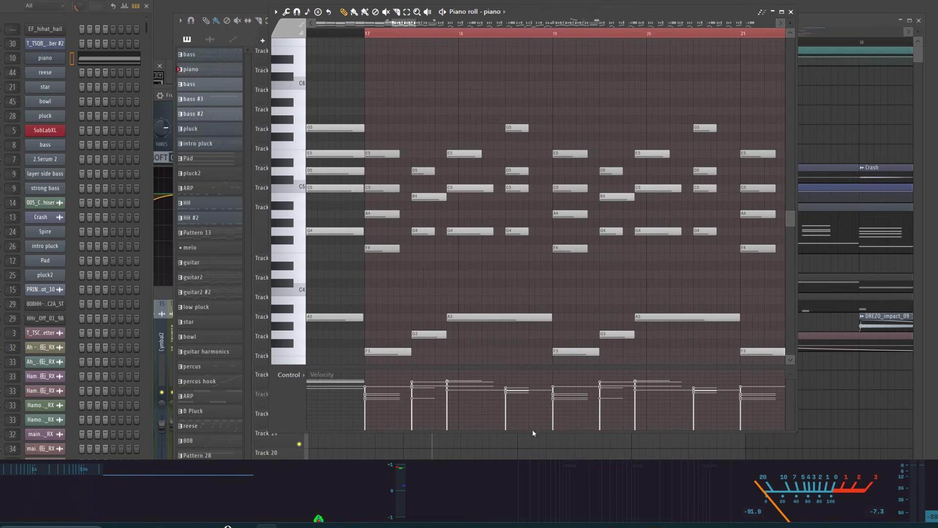
pyautogui.scroll(-4, 469, 381)
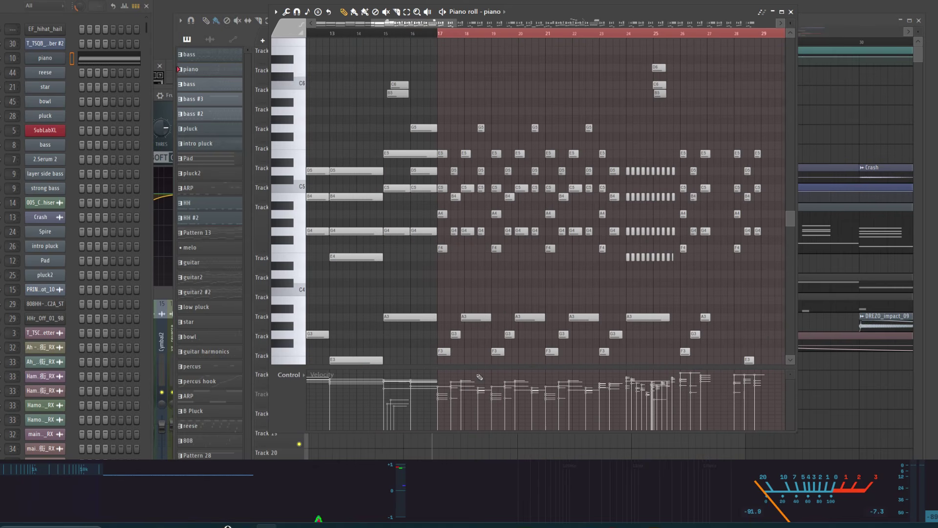
# Play the piano pattern from bar 17 and follow its chords in the Piano roll.
pyautogui.click(441, 35)
pyautogui.press('space')
pyautogui.scroll(6, 477, 146)
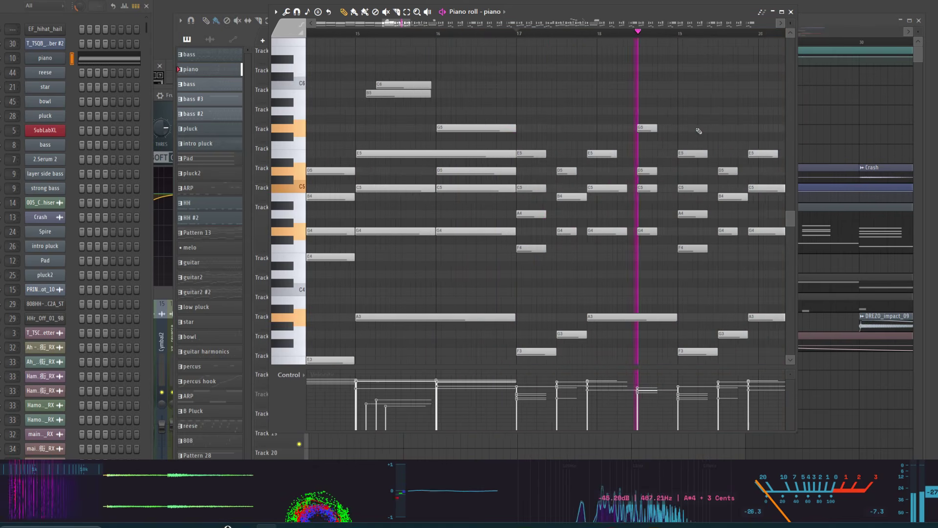
pyautogui.scroll(-3, 713, 149)
pyautogui.scroll(5, 742, 154)
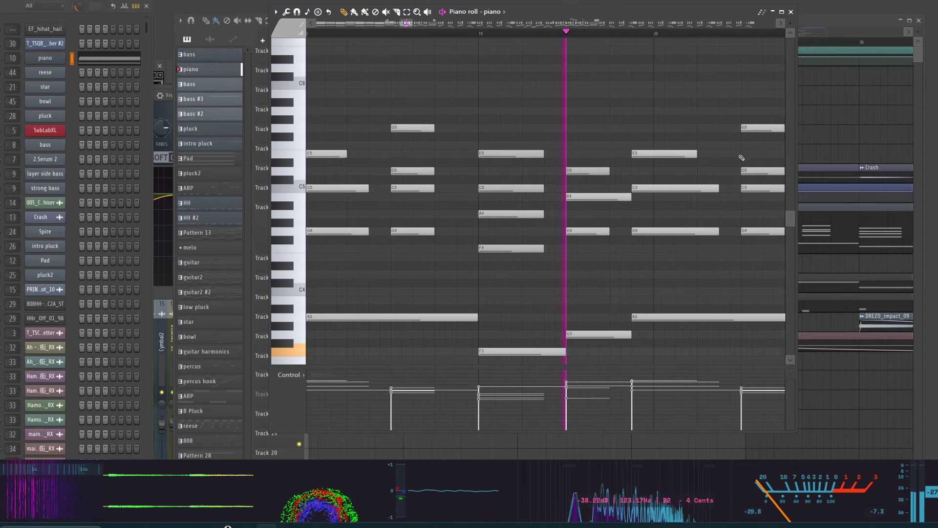
pyautogui.scroll(-4, 723, 176)
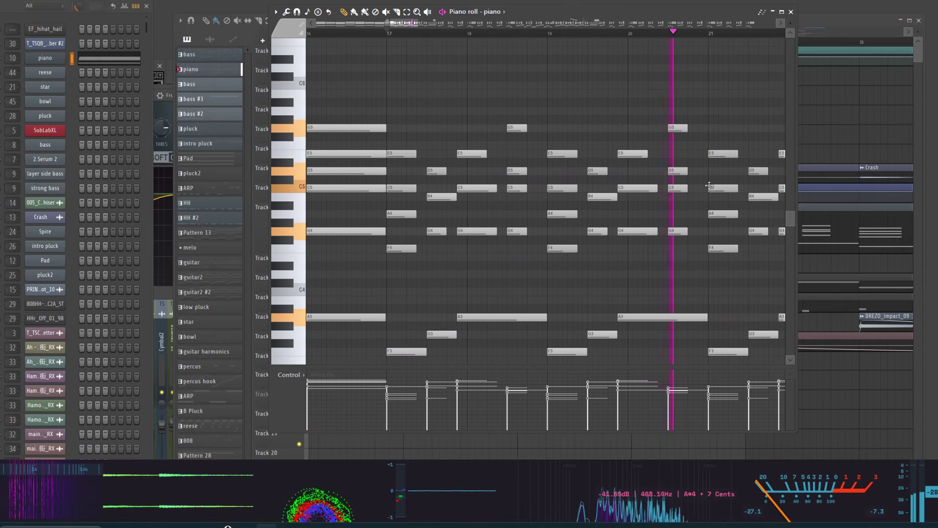
pyautogui.press('space')
# Examine the repeated chords across the piano pattern and play the high notes just before bar 58.
pyautogui.hscroll(8, 759, 186)
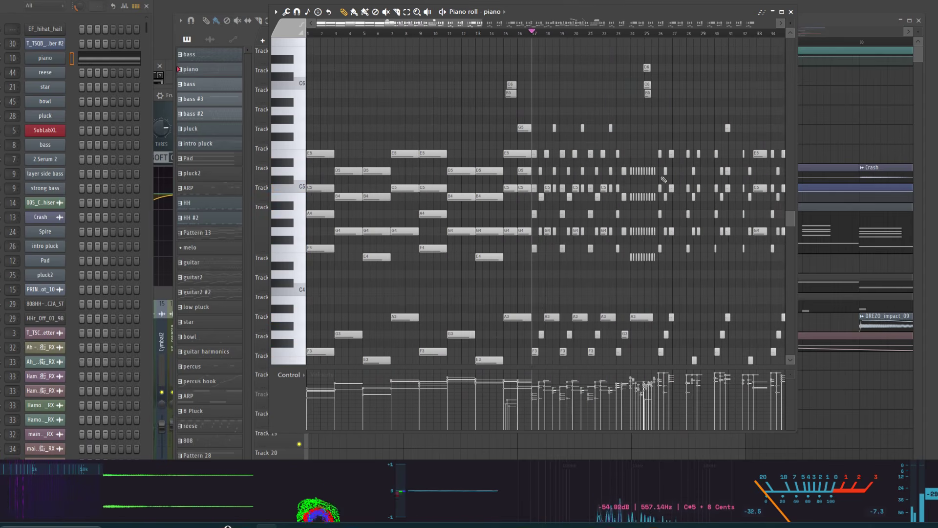
pyautogui.scroll(-3, 516, 398)
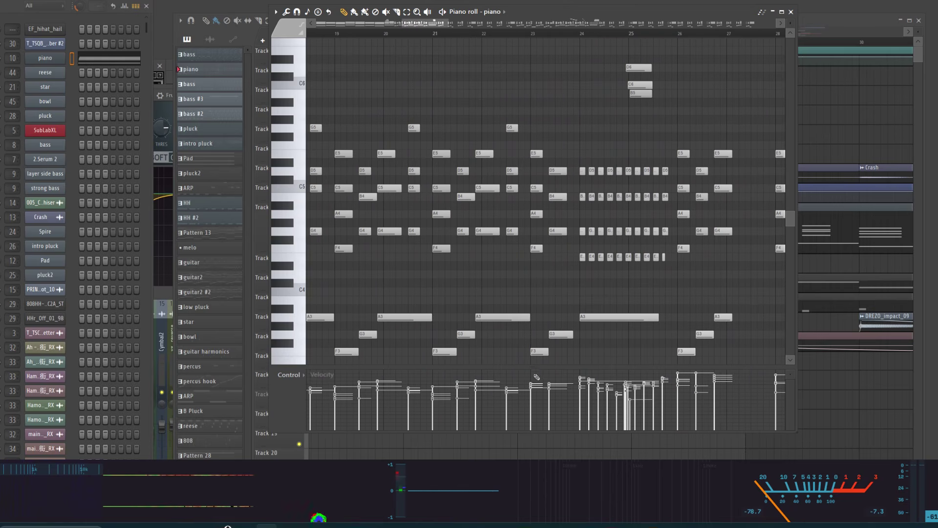
pyautogui.scroll(-12, 656, 362)
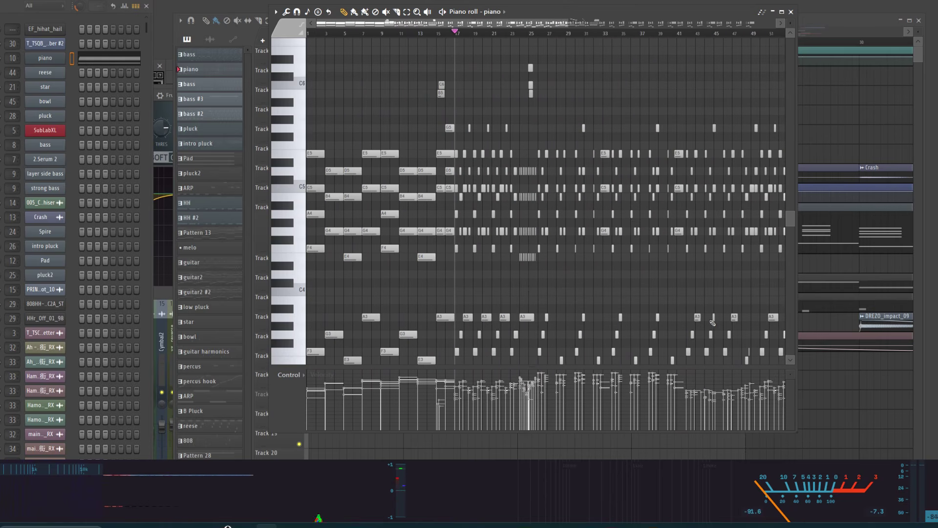
pyautogui.scroll(12, 714, 312)
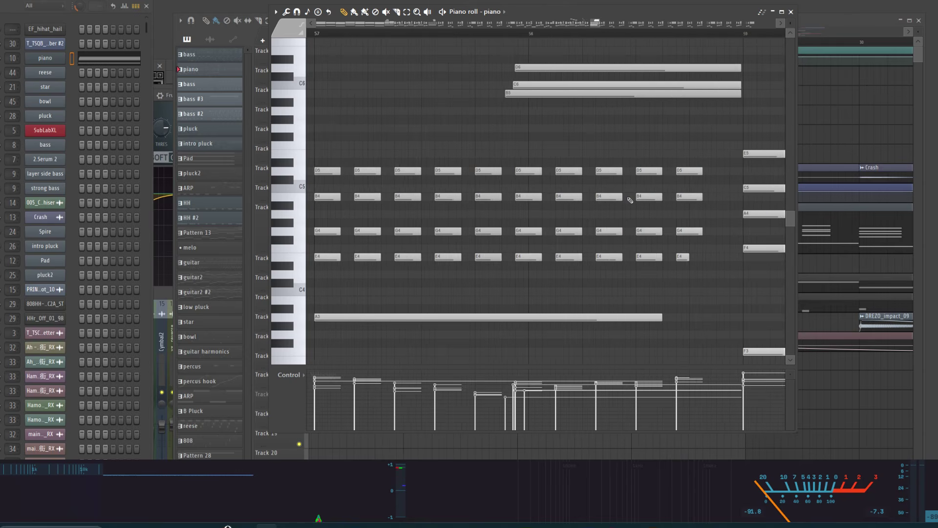
pyautogui.scroll(4, 555, 126)
pyautogui.click(579, 35)
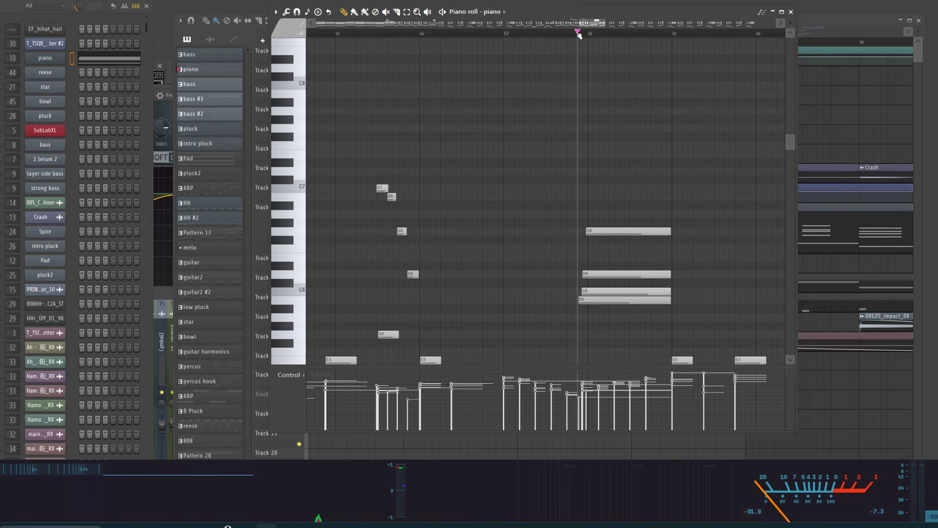
pyautogui.press('space')
pyautogui.press('space')
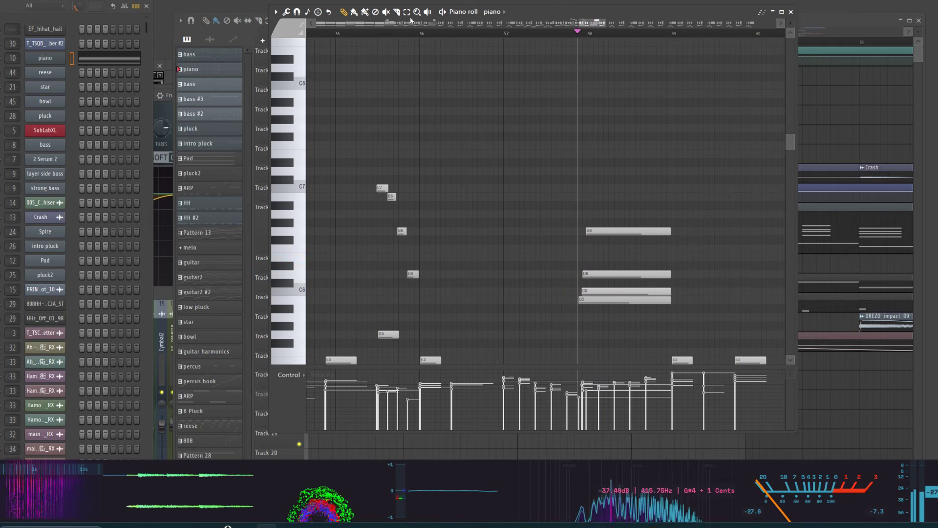
# Play the piano pattern from shortly after bar 55 and examine the descending high-note run and the chord beneath it.
pyautogui.click(356, 33)
pyautogui.press('space')
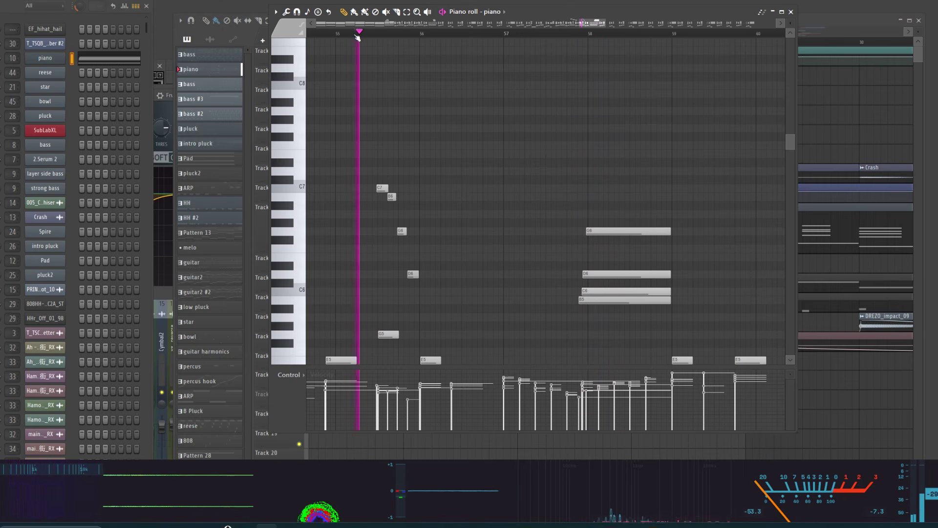
pyautogui.scroll(6, 396, 218)
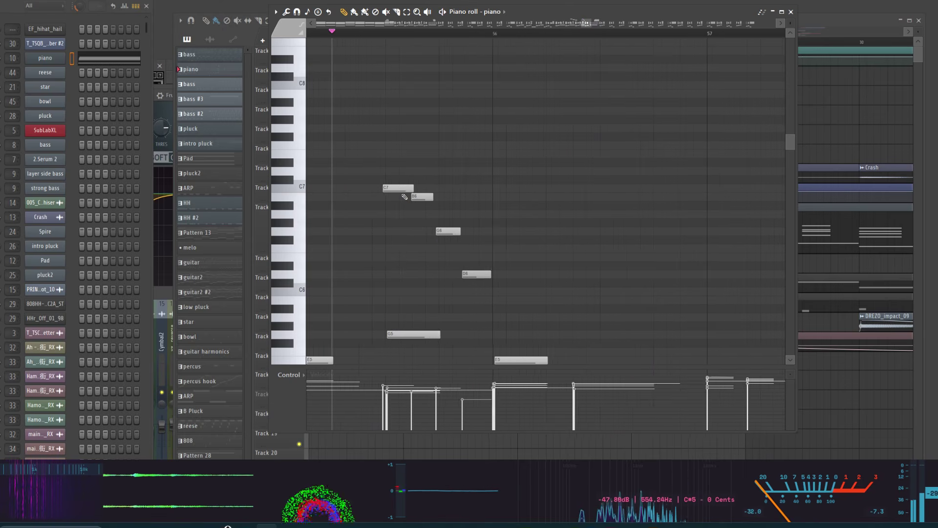
pyautogui.scroll(-2, 592, 296)
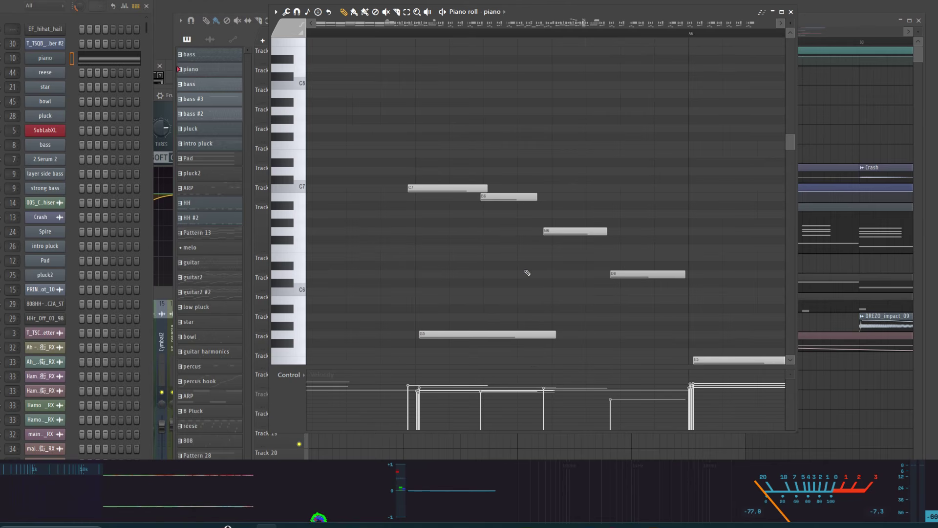
pyautogui.scroll(-3, 481, 265)
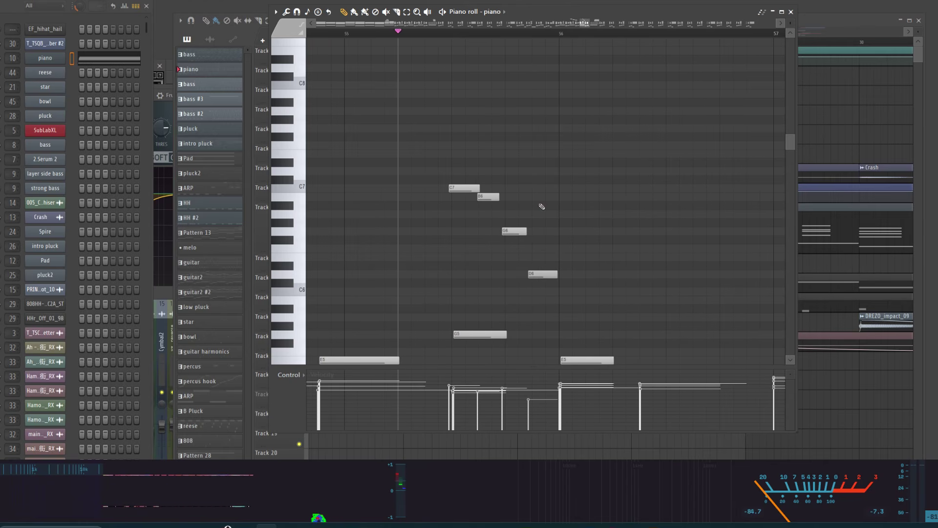
pyautogui.scroll(-5, 544, 235)
pyautogui.scroll(-2, 547, 254)
pyautogui.scroll(6, 508, 222)
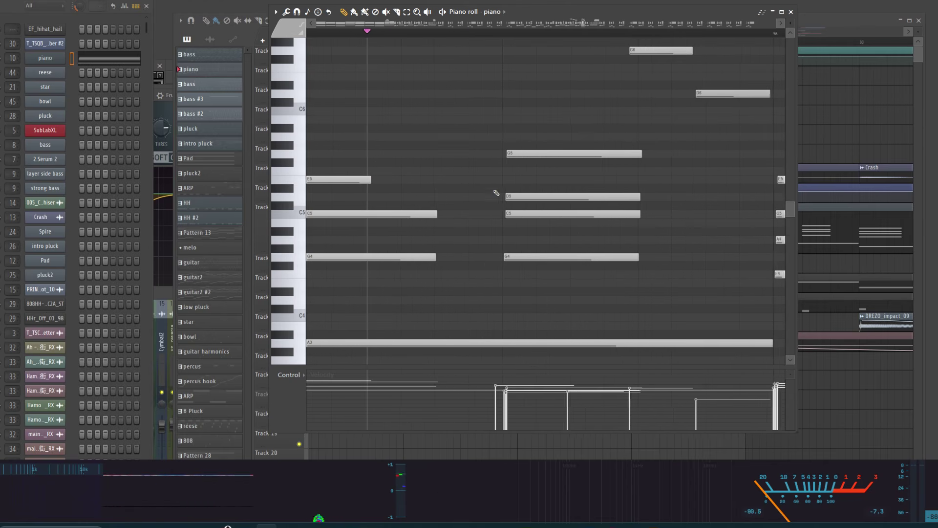
pyautogui.scroll(-2, 513, 165)
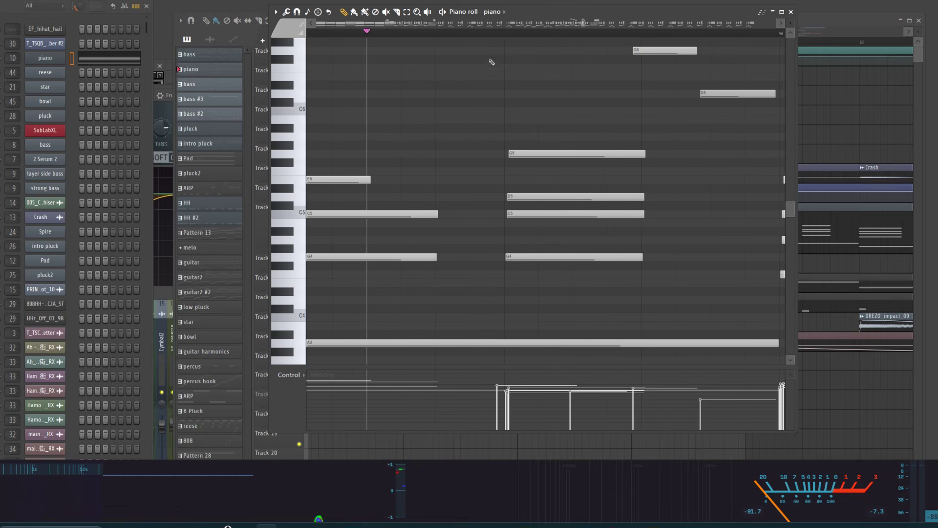
# Replay the piano pattern from just before the descending run that leads into bar 56.
pyautogui.click(470, 31)
pyautogui.press('space')
pyautogui.scroll(-4, 484, 44)
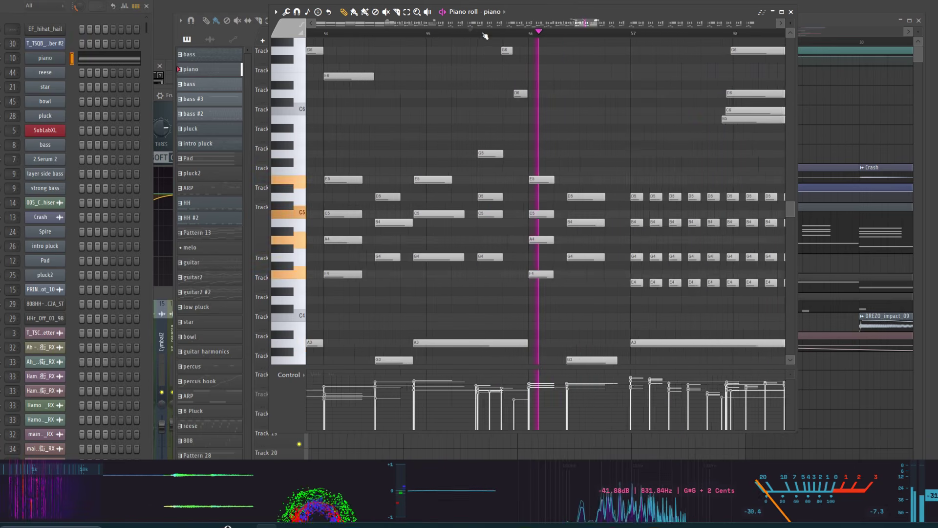
pyautogui.scroll(-2, 533, 94)
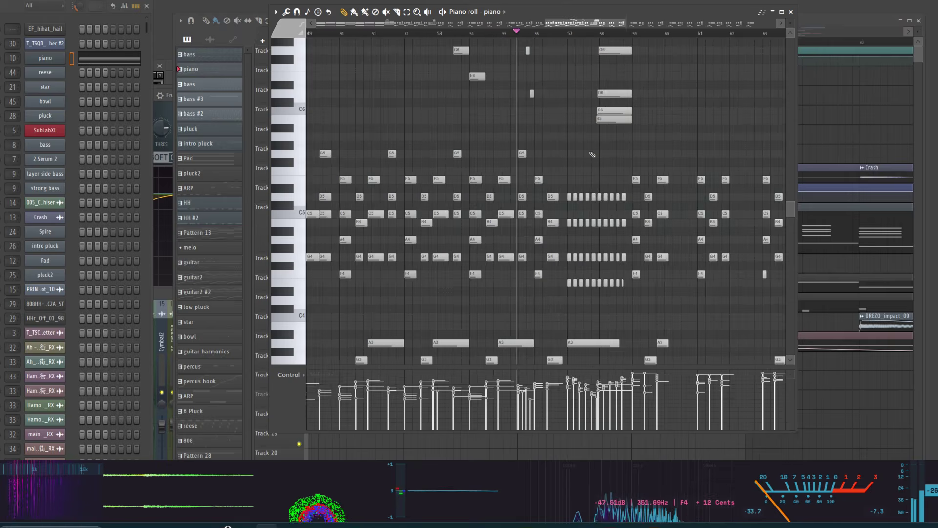
# Close the piano's Piano roll and audition the first Crash clip on Track 6 in the Playlist.
pyautogui.press('F7')
pyautogui.press('space')
pyautogui.click(382, 158)
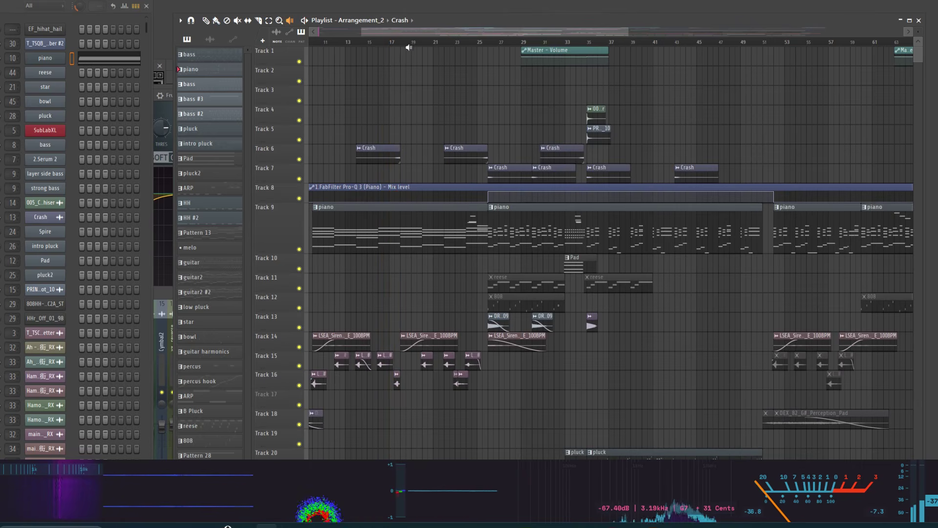
# Play the arrangement from around bar 17 to hear the piano after the first Crash clip on Track 6.
pyautogui.press('space')
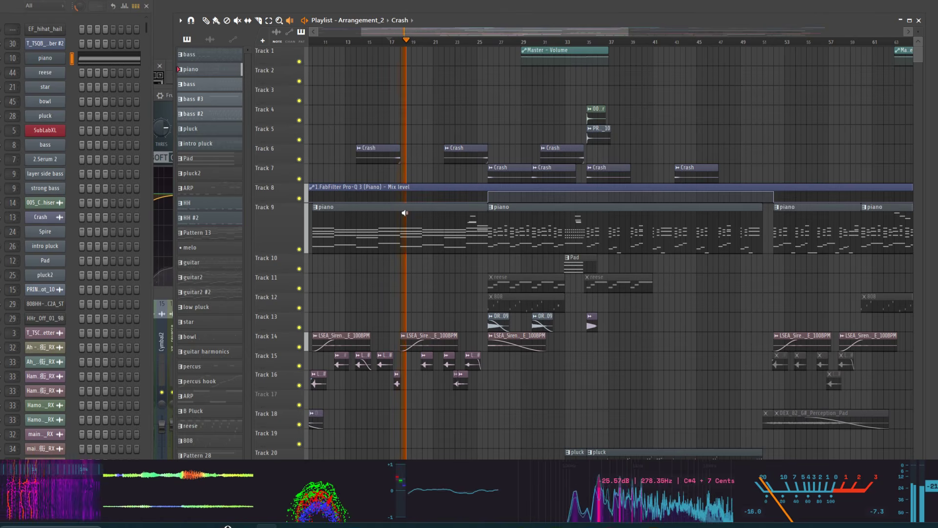
pyautogui.press('space')
pyautogui.scroll(-6, 414, 179)
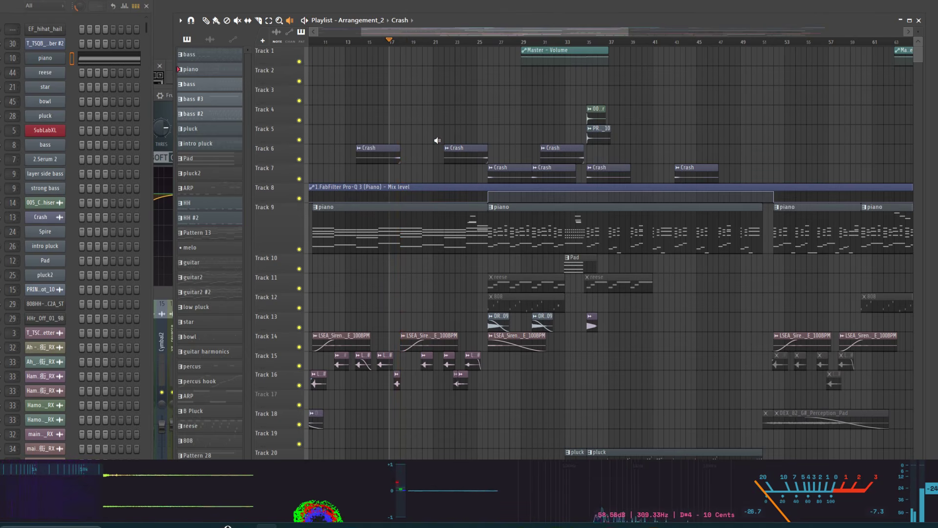
# Audition the Pad clip on Track 10 at bar 33 on its own.
pyautogui.click(497, 142)
pyautogui.press('space')
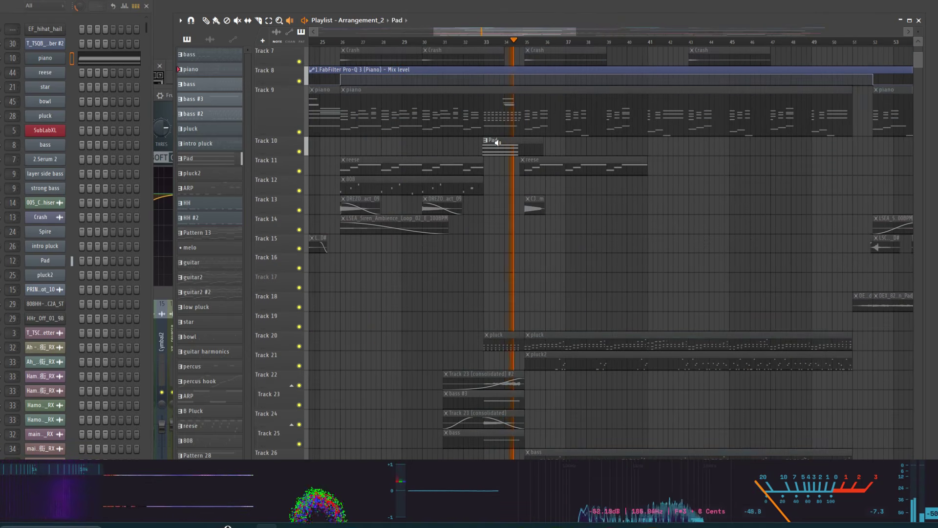
pyautogui.press('space')
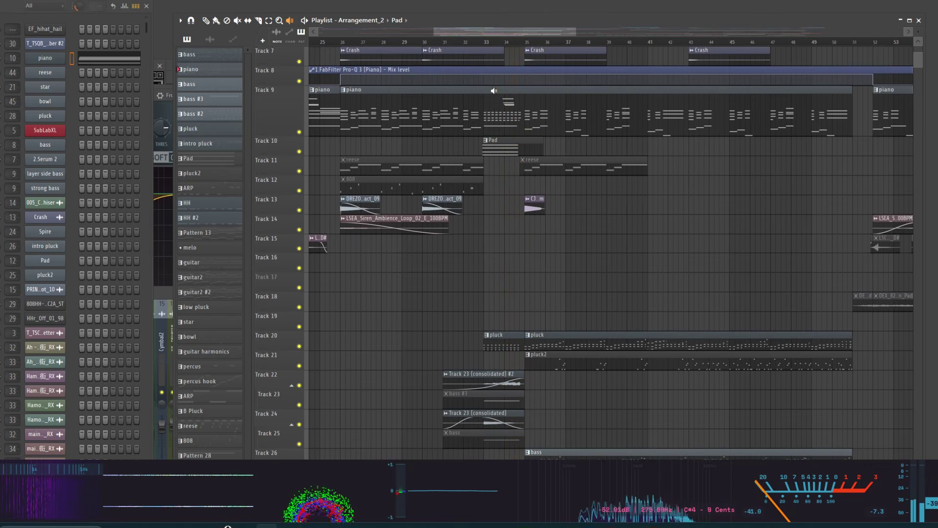
# Play the full arrangement from just before bar 33 through the transition into bar 35.
pyautogui.scroll(-3, 487, 121)
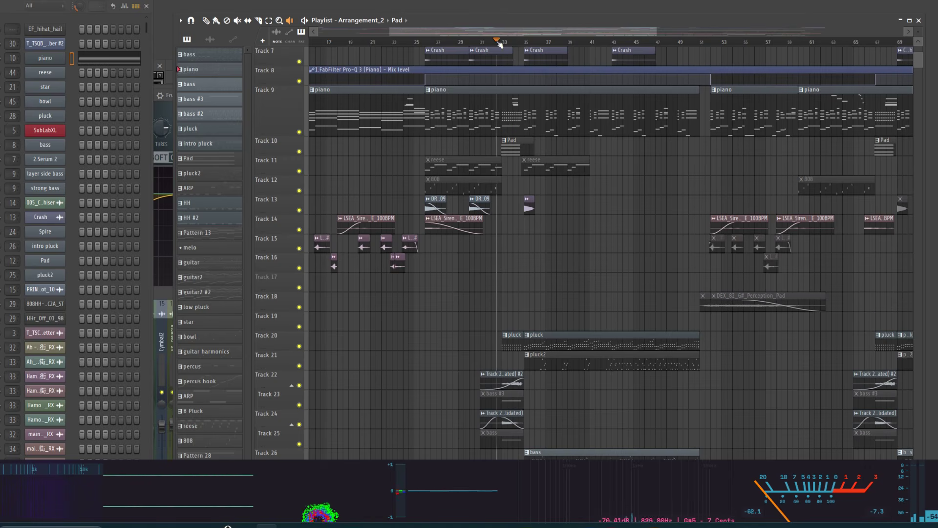
pyautogui.scroll(3, 466, 33)
pyautogui.press('space')
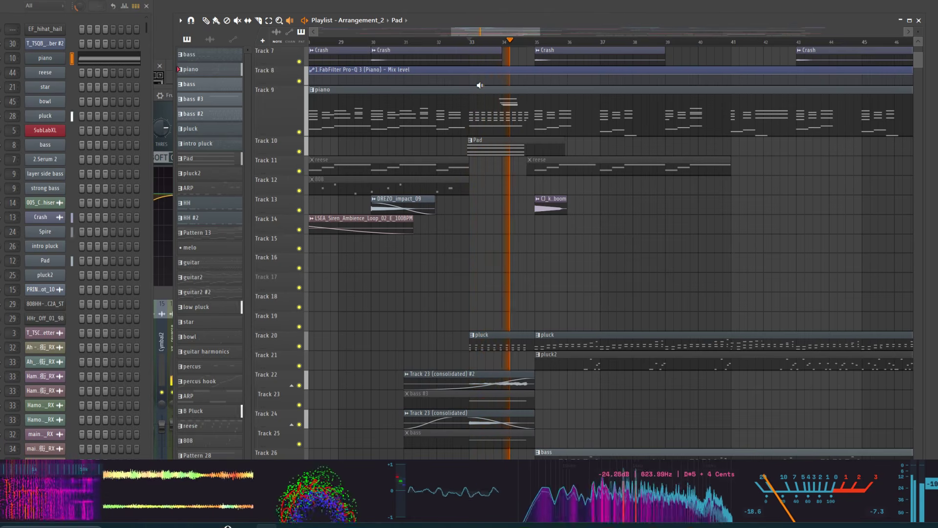
pyautogui.press('space')
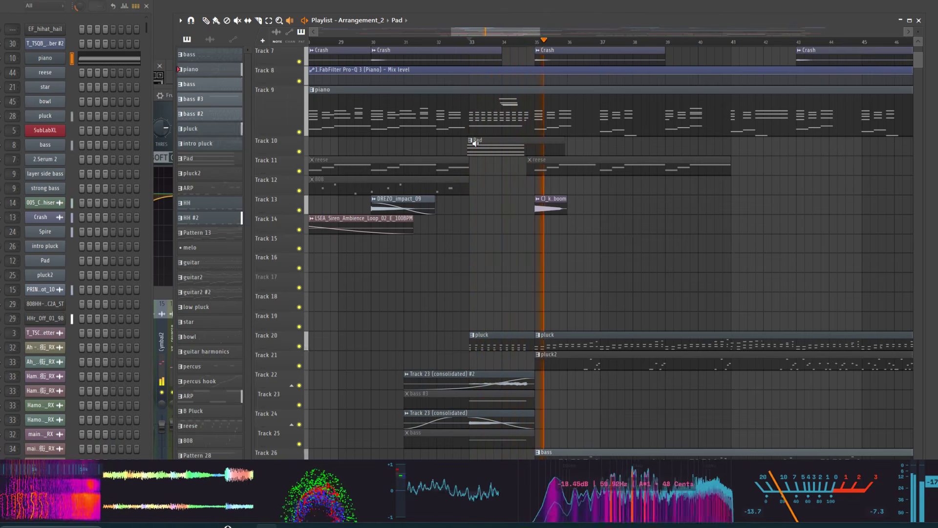
# Return playback to the start of the song and play the intro.
pyautogui.scroll(-1, 509, 181)
pyautogui.scroll(-3, 516, 156)
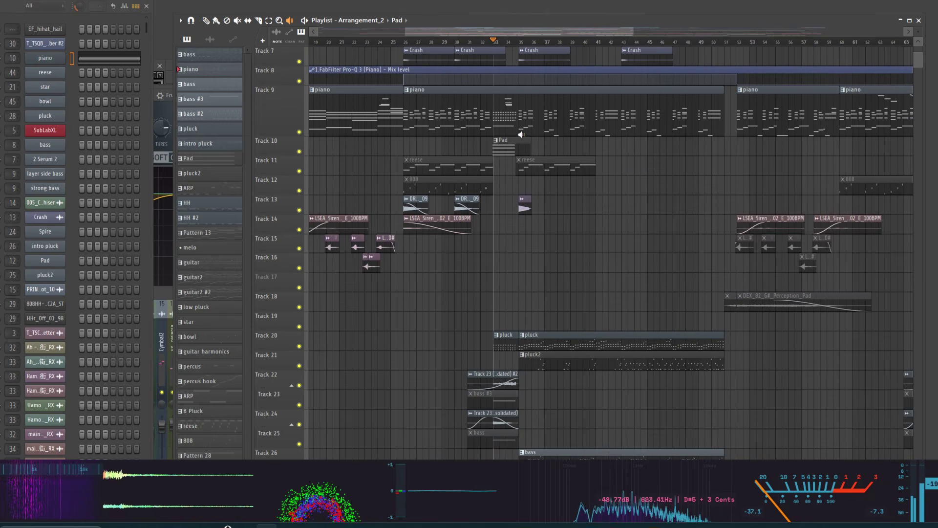
pyautogui.scroll(-1, 516, 161)
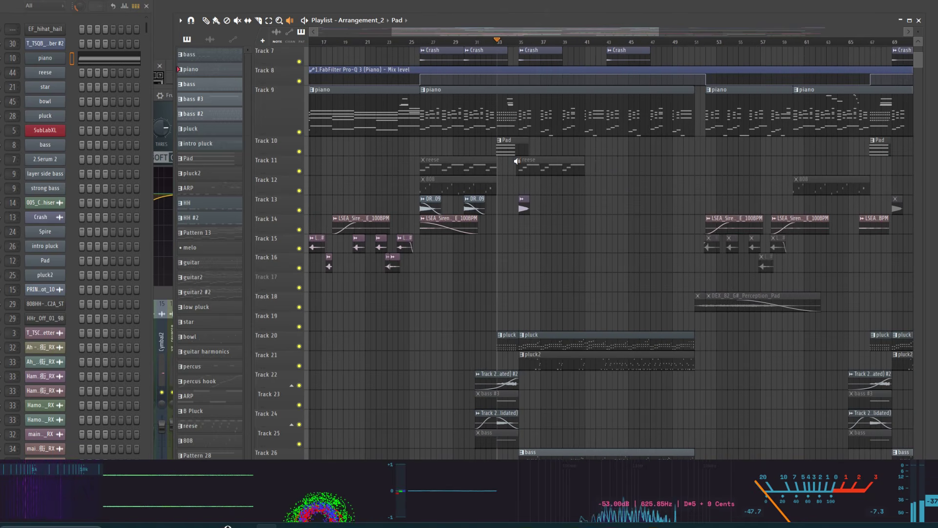
pyautogui.scroll(-3, 516, 161)
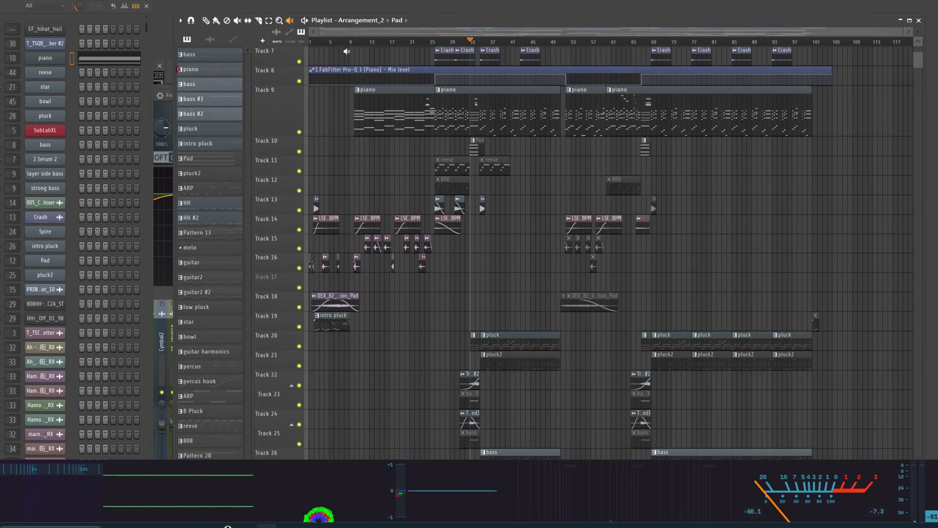
pyautogui.moveTo(344, 42); pyautogui.dragTo(313, 42)
pyautogui.scroll(5, 313, 42)
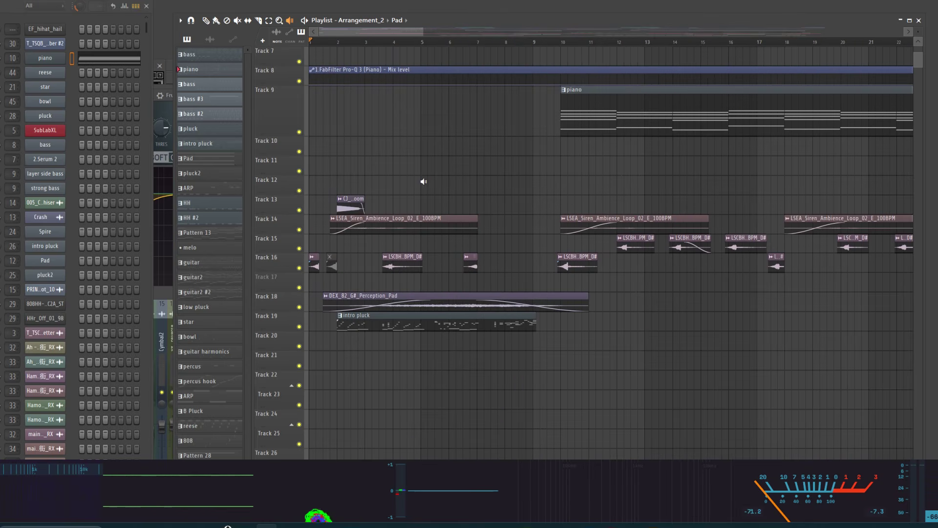
pyautogui.press('space')
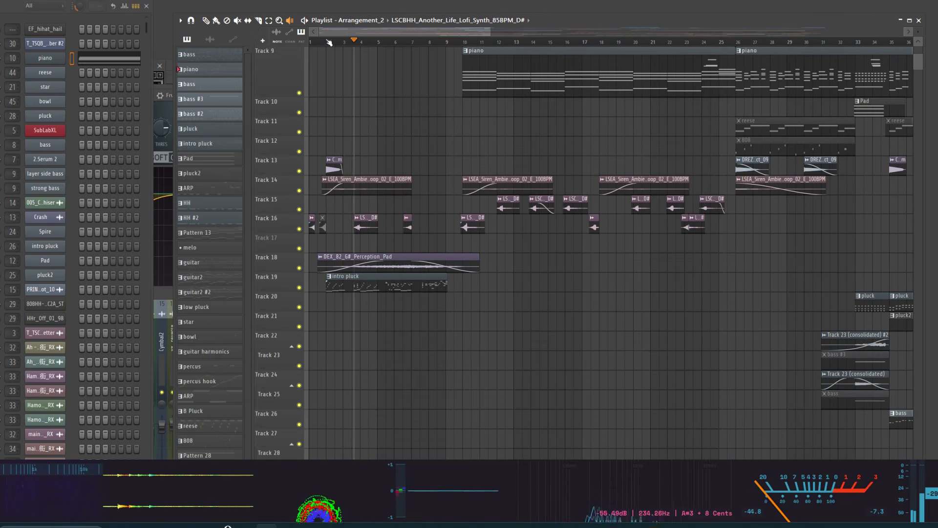
# Replay the opening from bar 1, auditioning the first Lofi Synth clip on Track 16 in isolation.
pyautogui.moveTo(328, 42); pyautogui.dragTo(291, 54)
pyautogui.scroll(8, 304, 112)
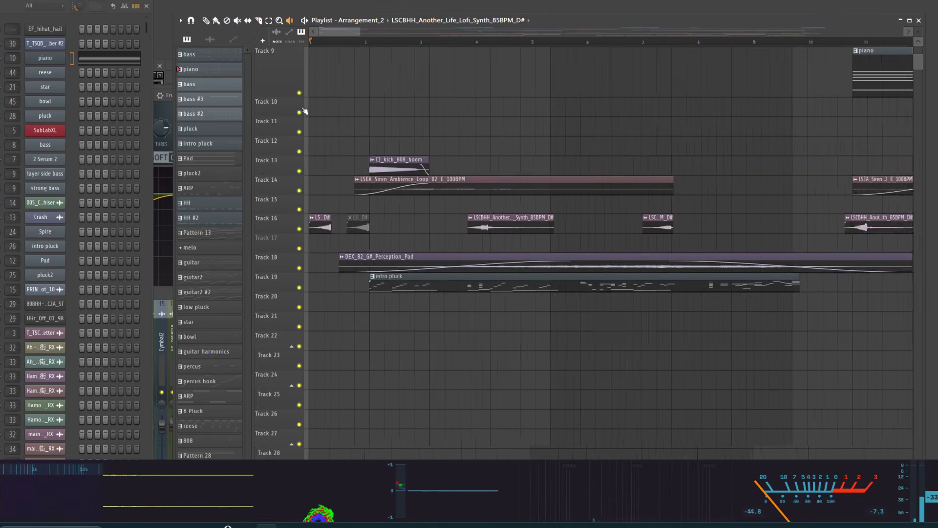
pyautogui.press('space')
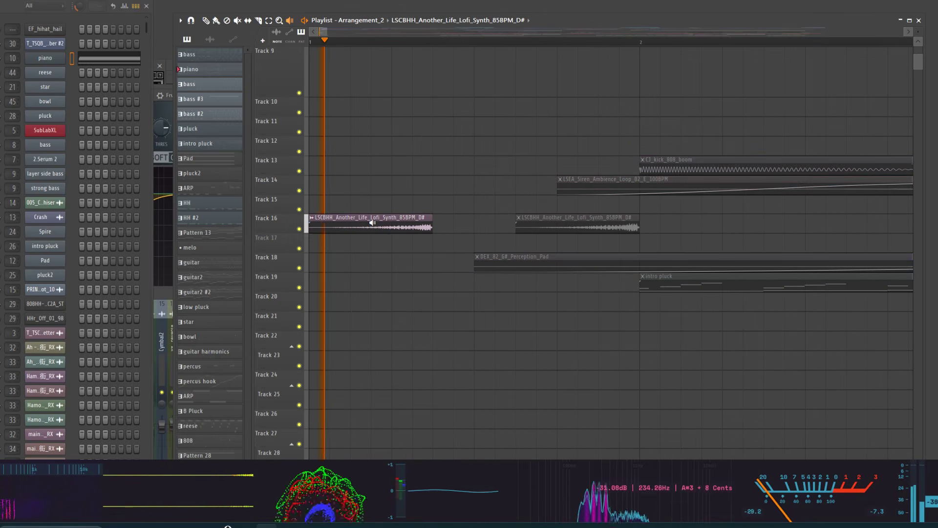
pyautogui.press('space')
pyautogui.scroll(-3, 457, 216)
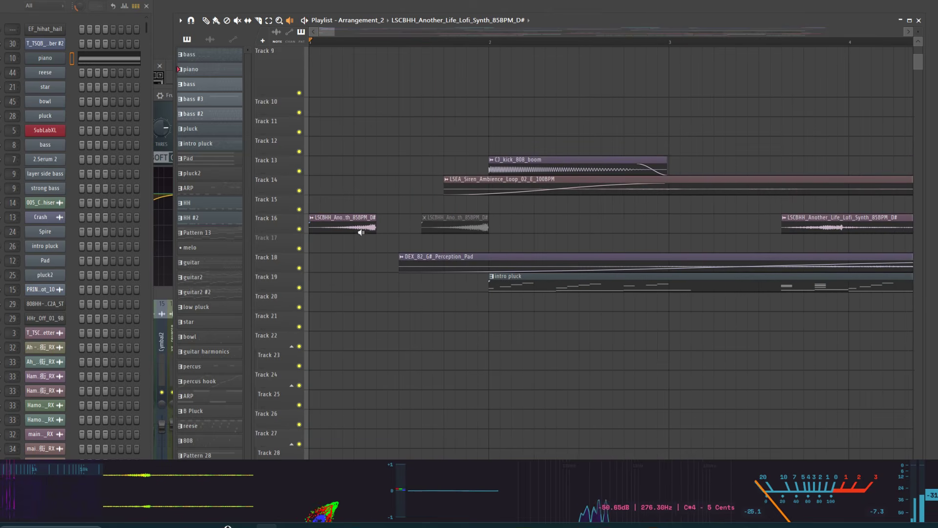
# Inspect the Replika XT delay on the Lofi Synth clip's mixer track, close it and replay the opening clip.
pyautogui.press('F9')
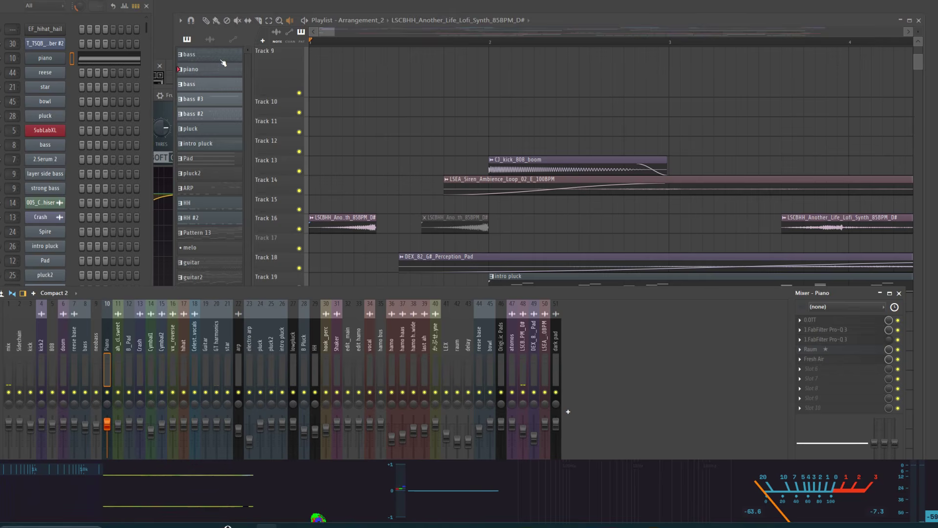
pyautogui.doubleClick(840, 220)
pyautogui.click(819, 329)
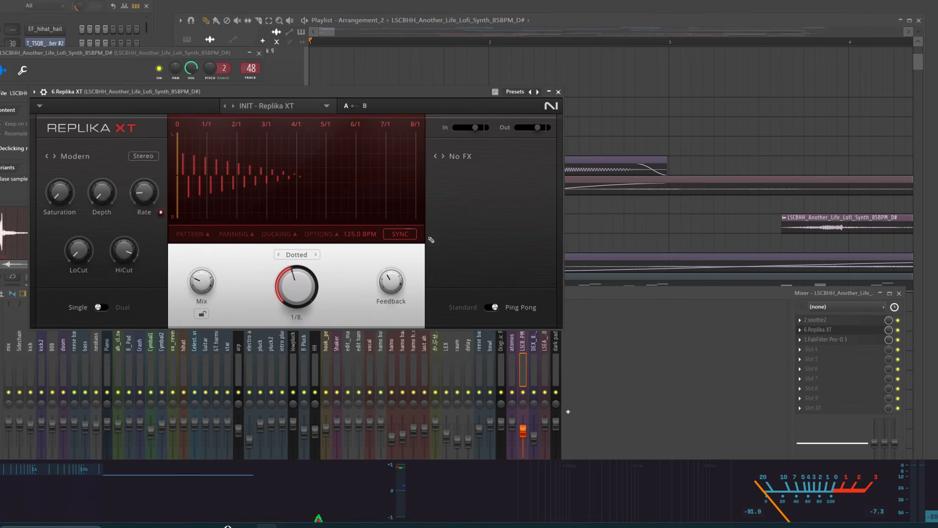
pyautogui.click(559, 91)
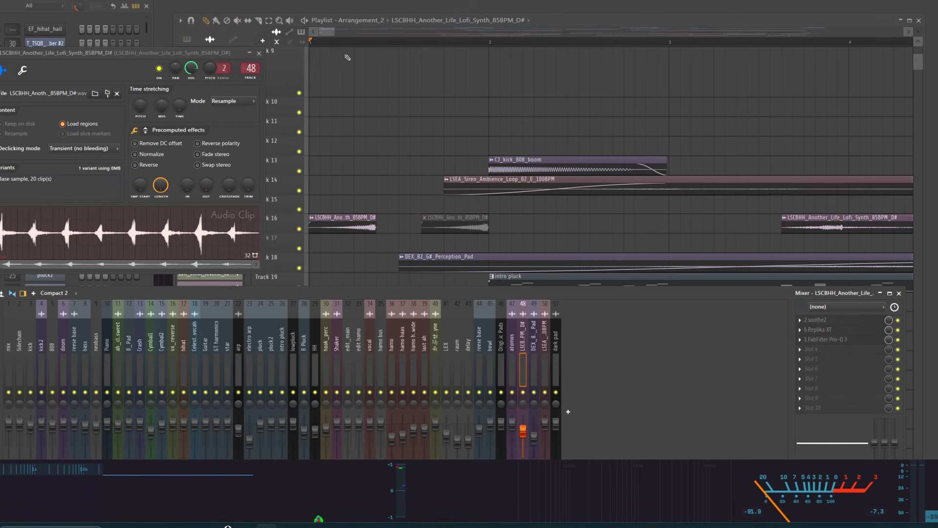
pyautogui.press('space')
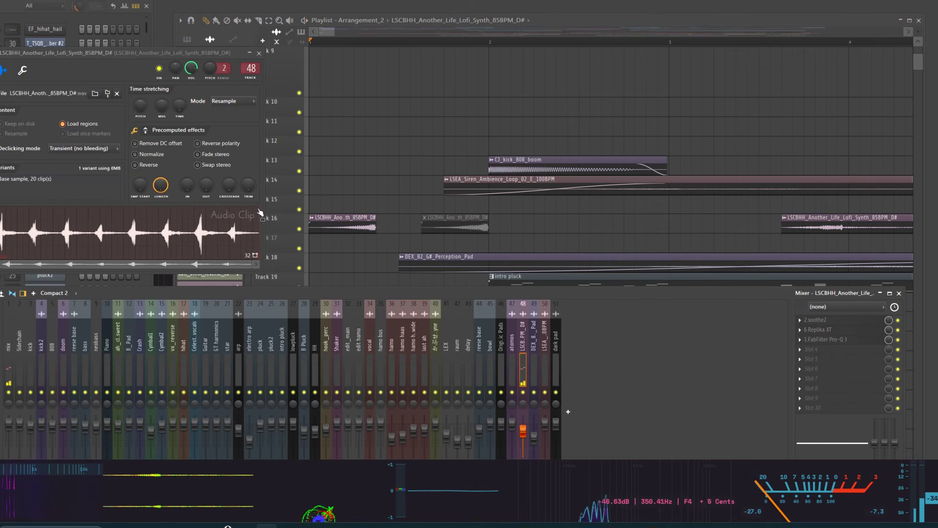
pyautogui.moveTo(362, 516)
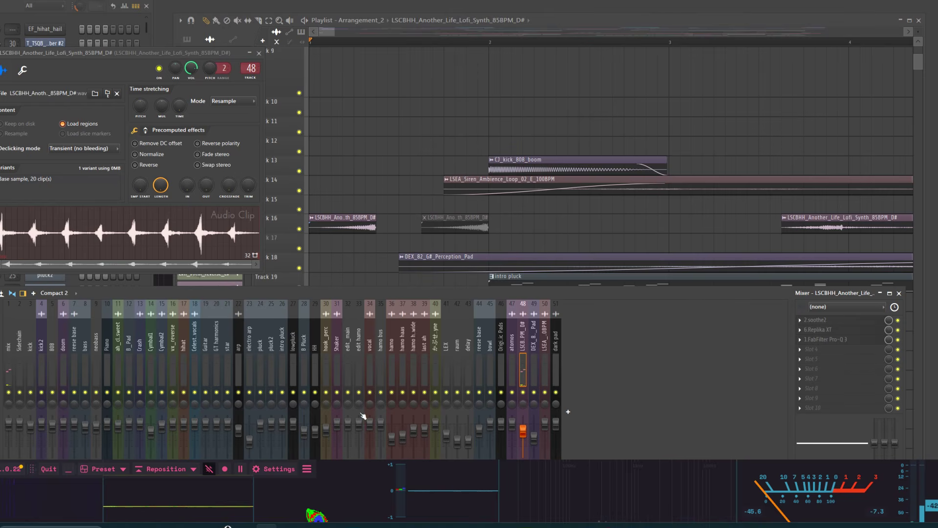
# Open the intro pluck's Spire instrument, examine its preset and settings, and return to the Playlist.
pyautogui.scroll(-2, 396, 224)
pyautogui.scroll(-3, 373, 182)
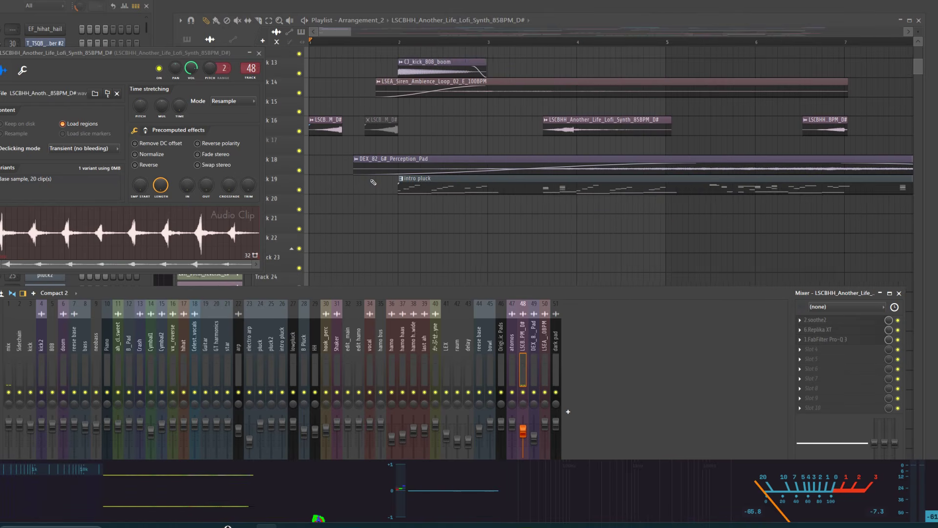
pyautogui.scroll(-3, 373, 182)
pyautogui.scroll(3, 356, 138)
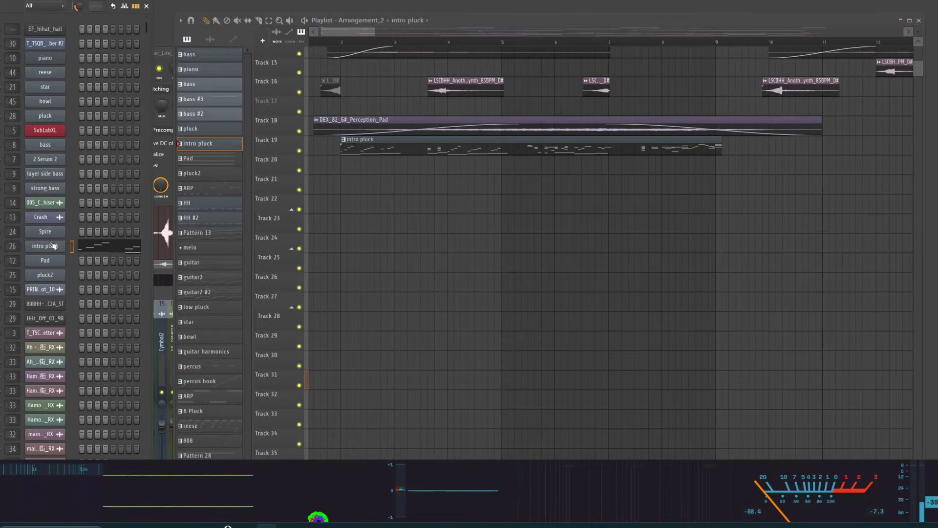
pyautogui.click(53, 245)
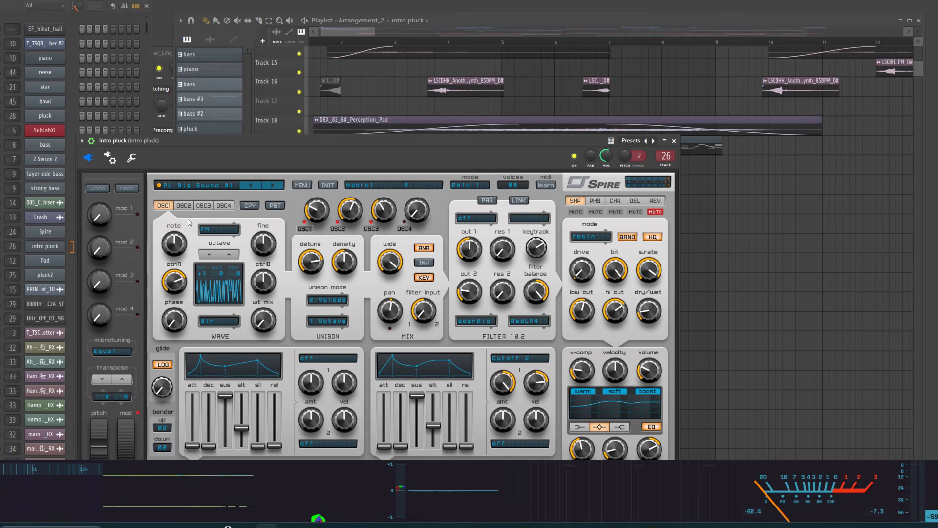
pyautogui.moveTo(238, 152); pyautogui.dragTo(282, 72)
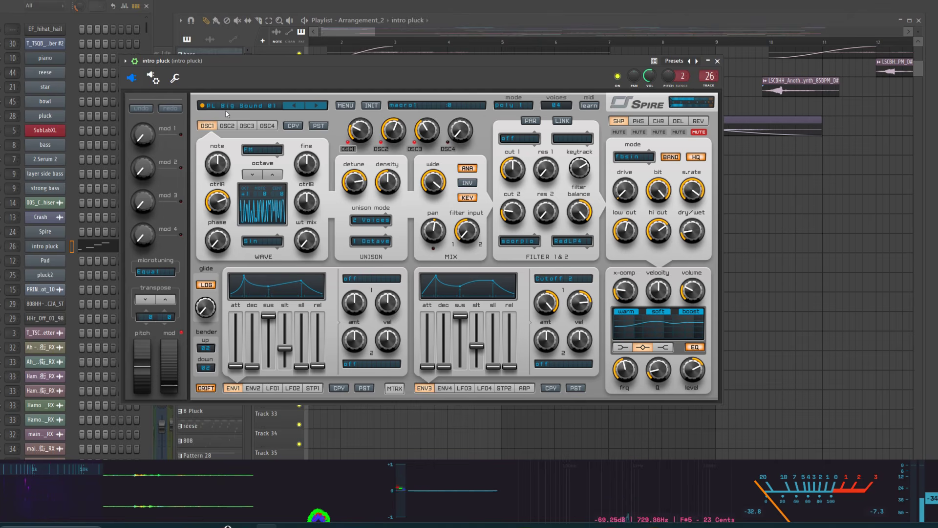
pyautogui.click(450, 19)
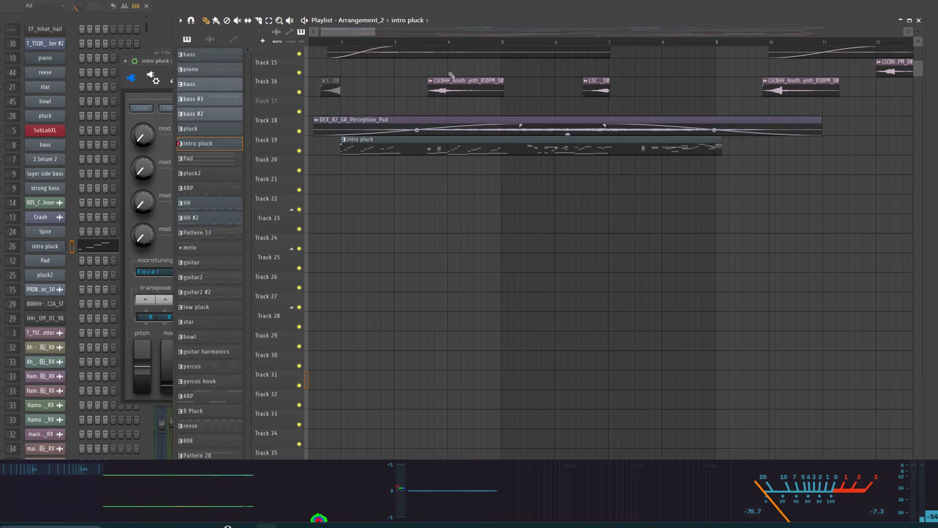
# Audition the kick clips on Track 31 around bar 18 and examine the Pro-Q 3 curve on the kick's mixer track.
pyautogui.scroll(-3, 343, 47)
pyautogui.press('space')
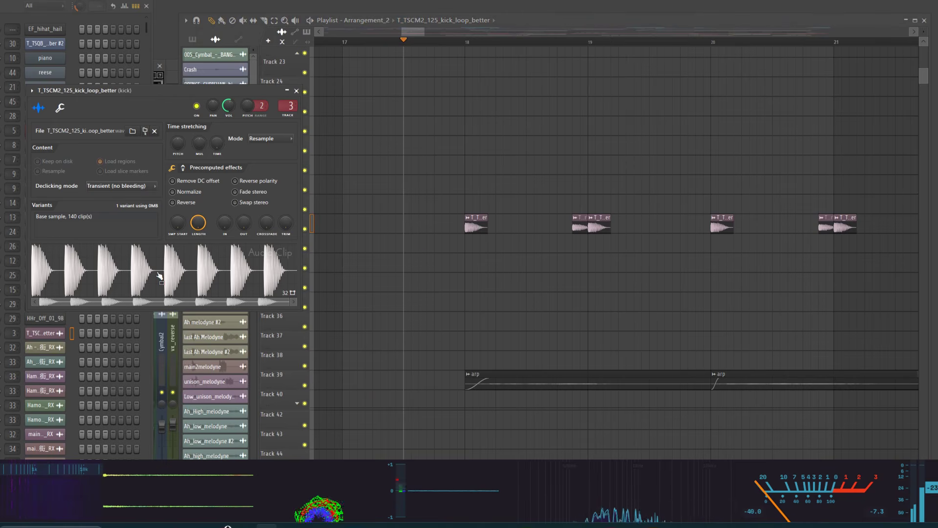
pyautogui.click(296, 91)
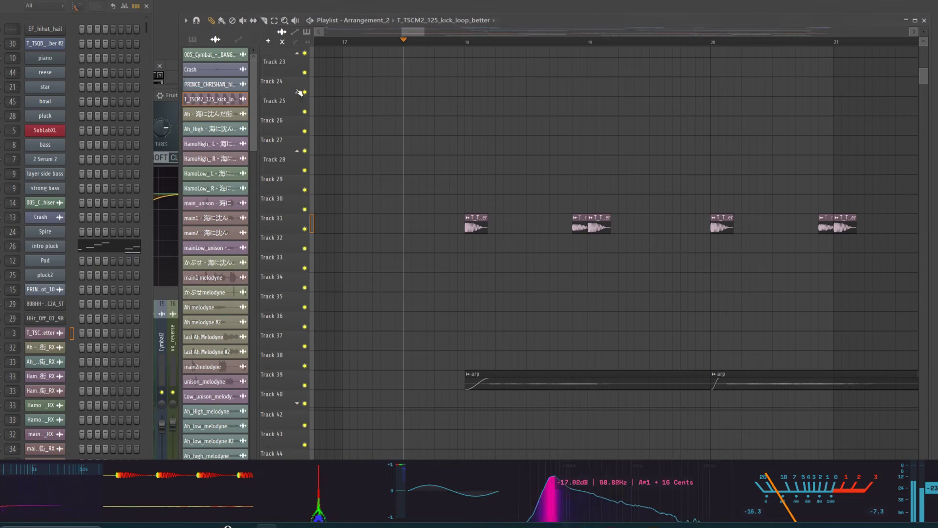
pyautogui.click(465, 41)
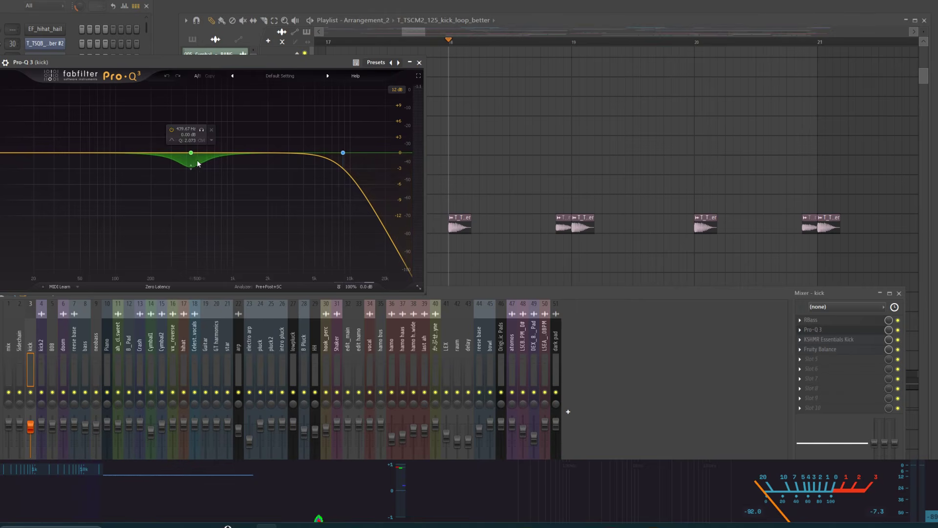
pyautogui.moveTo(343, 142)
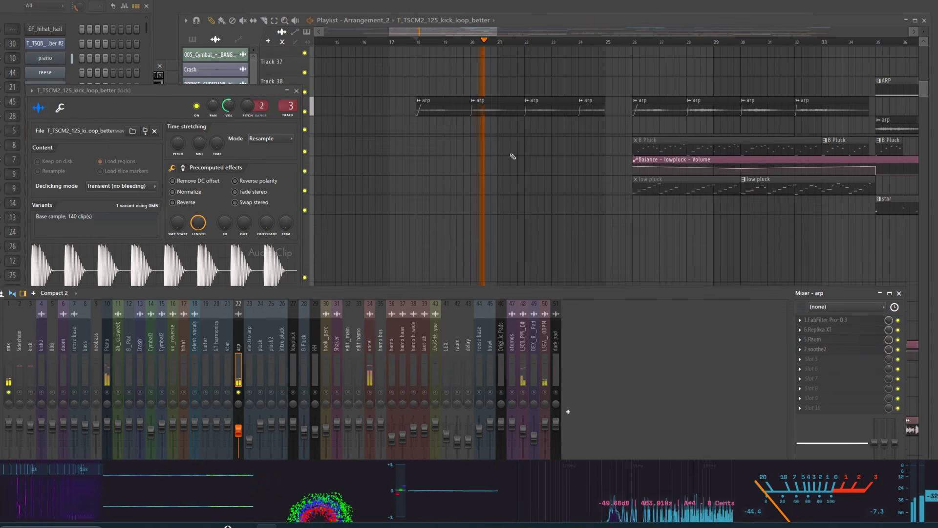
# Inspect the sample settings of the first arp clip on Track 39 and close them.
pyautogui.scroll(3, 510, 155)
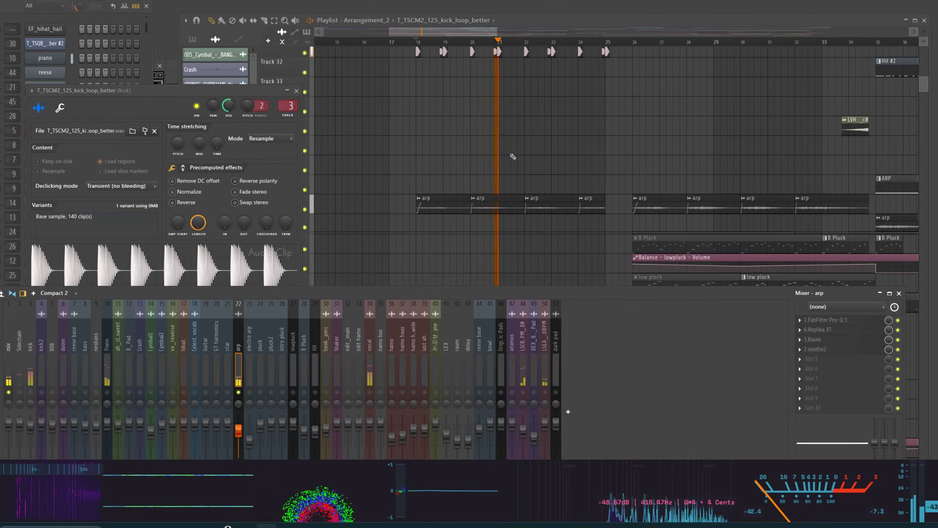
pyautogui.scroll(3, 440, 205)
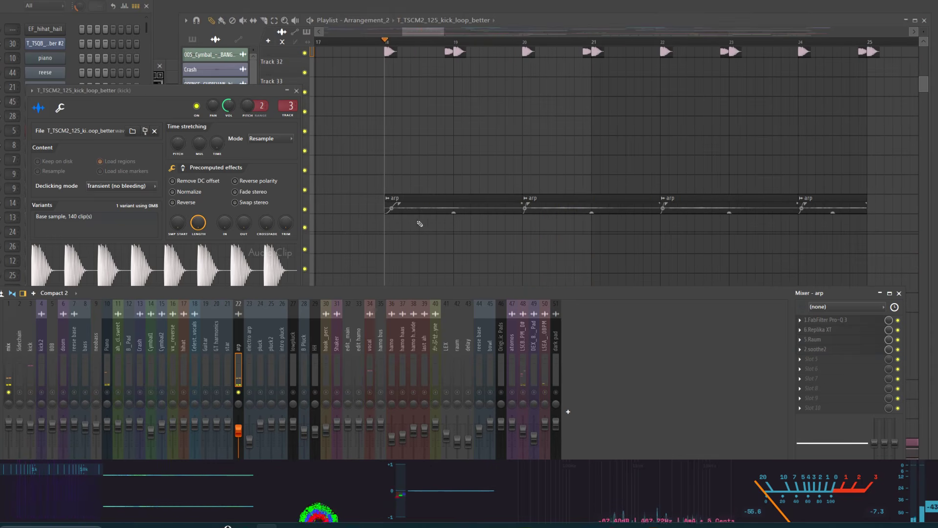
pyautogui.doubleClick(426, 208)
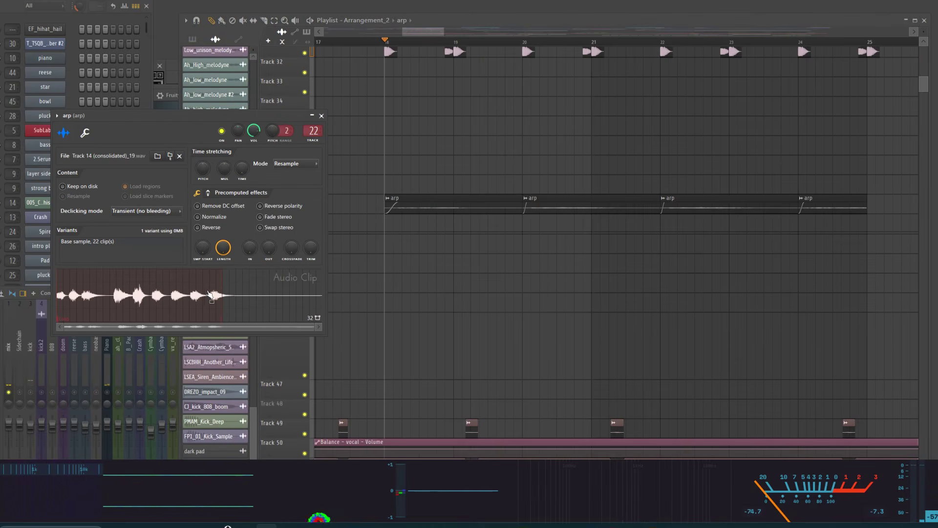
pyautogui.click(321, 116)
# Play the arrangement from bar 18 and examine the arp's mixer track and its clips on Track 39.
pyautogui.scroll(-3, 433, 195)
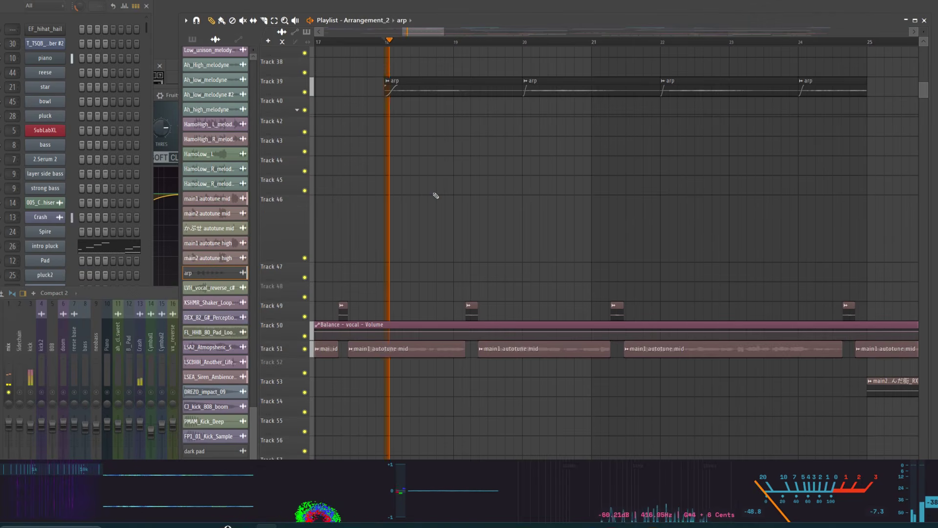
pyautogui.press('F9')
pyautogui.scroll(4, 337, 254)
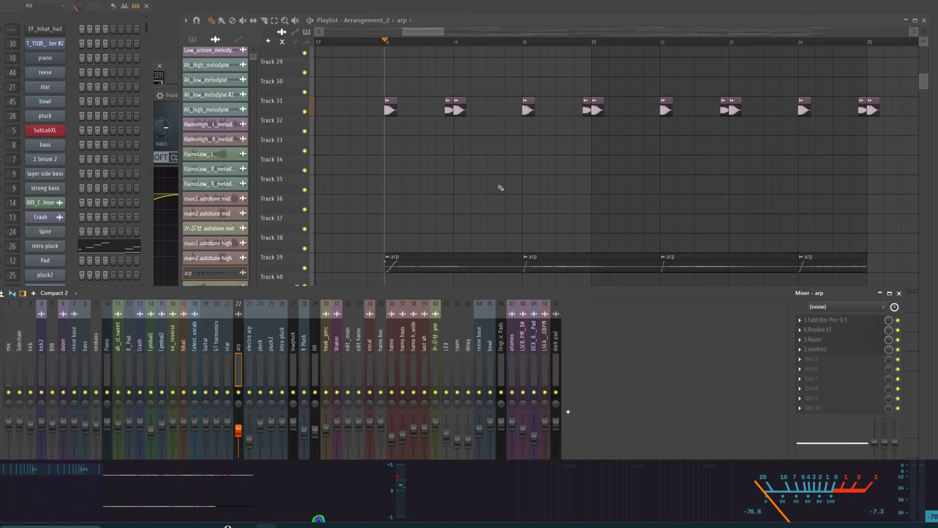
pyautogui.press('space')
pyautogui.scroll(-3, 499, 186)
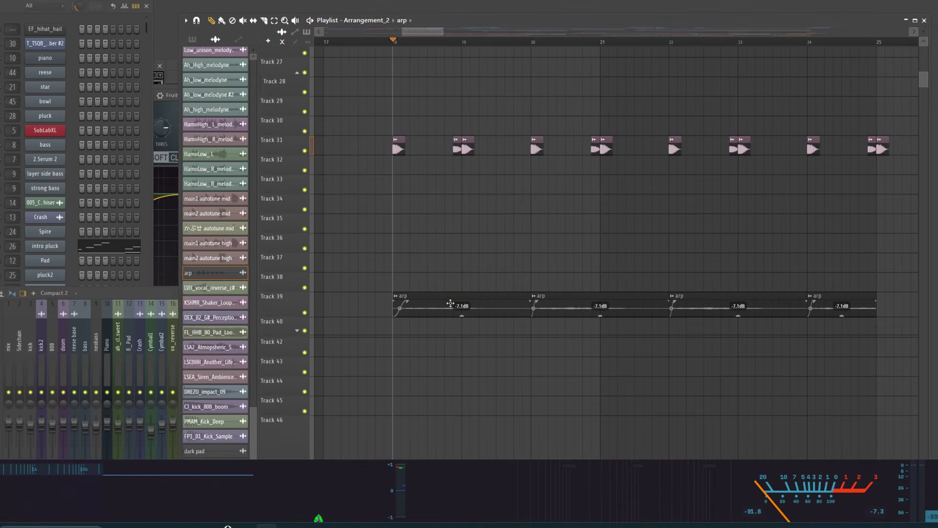
# Inspect the sample settings of the first arp clip on Track 39, close them and play the arrangement from bar 18.
pyautogui.doubleClick(450, 304)
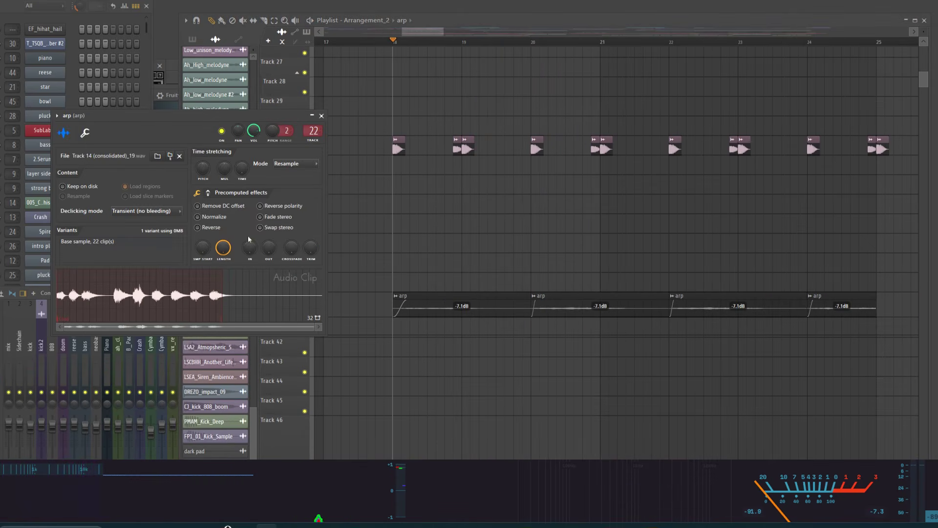
pyautogui.click(322, 116)
pyautogui.press('space')
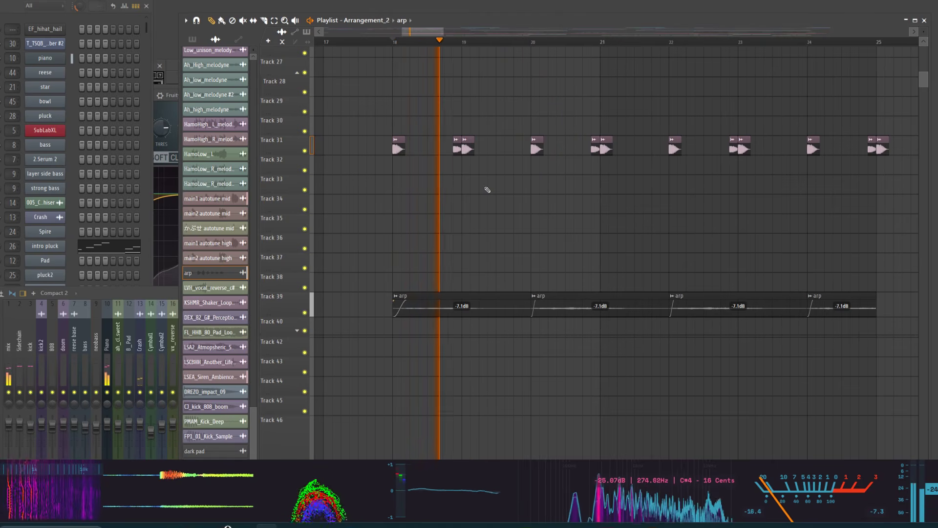
pyautogui.press('space')
# Play the arrangement from bar 25 and examine the arp and pluck clips that start at bar 26 on Tracks 39 to 44.
pyautogui.keyDown('ctrl'); pyautogui.scroll(-4, 540, 253); pyautogui.keyUp('ctrl')
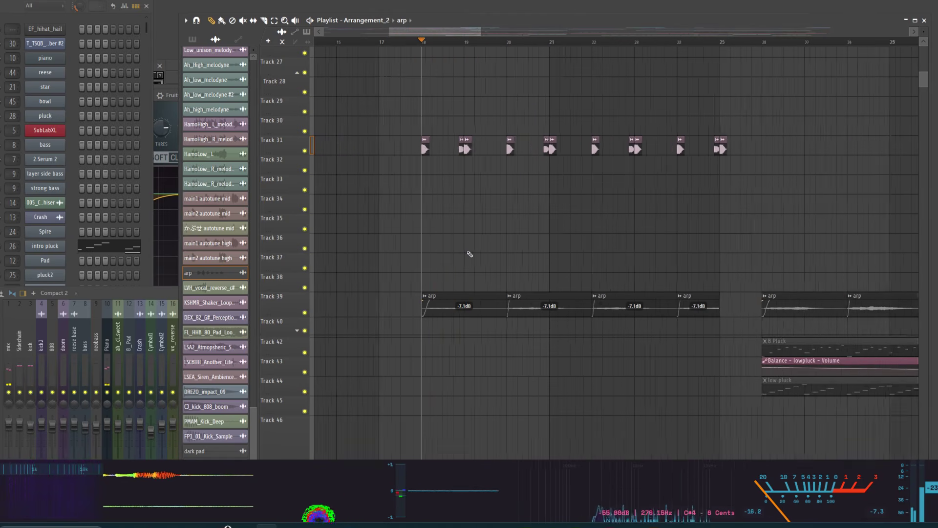
pyautogui.keyDown('ctrl'); pyautogui.scroll(-3, 736, 302); pyautogui.keyUp('ctrl')
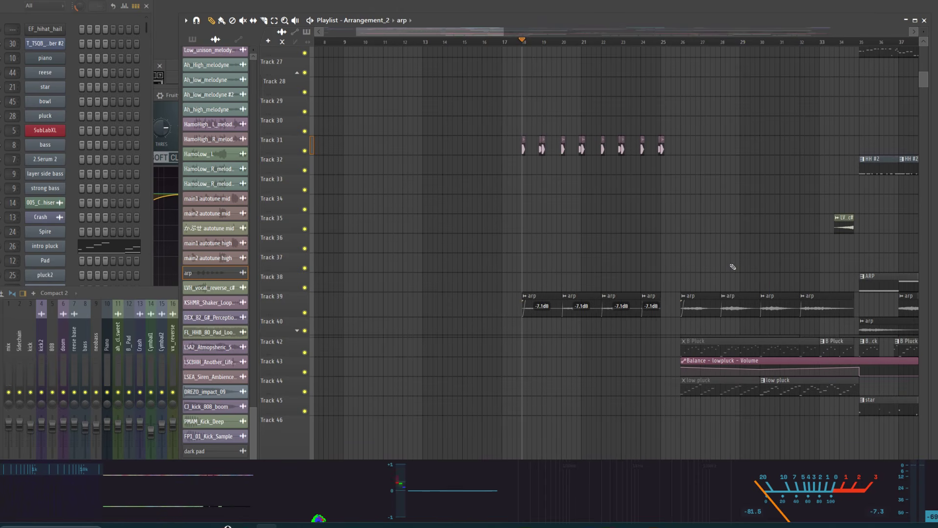
pyautogui.scroll(-4, 726, 252)
pyautogui.keyDown('ctrl'); pyautogui.scroll(3, 723, 251); pyautogui.keyUp('ctrl')
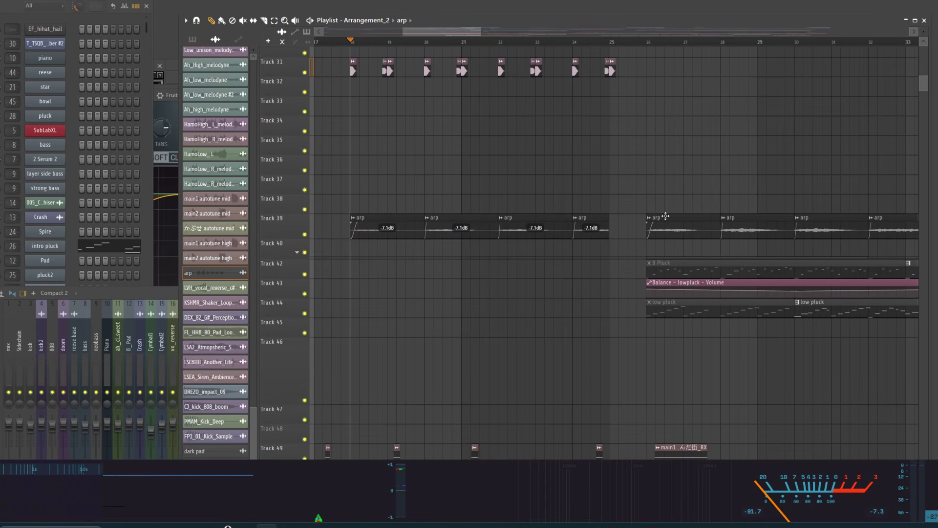
pyautogui.scroll(15, 660, 210)
pyautogui.keyDown('ctrl'); pyautogui.scroll(-4, 652, 199); pyautogui.keyUp('ctrl')
pyautogui.click(531, 43)
pyautogui.press('space')
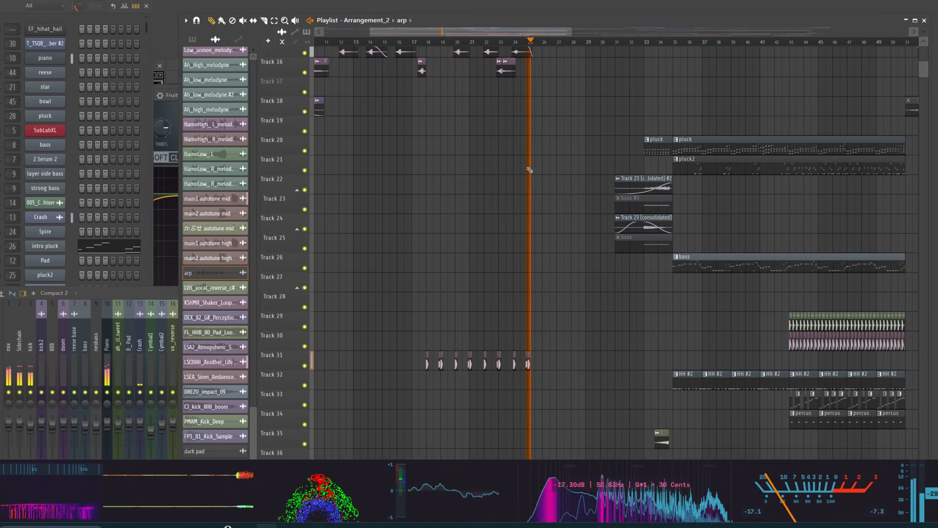
pyautogui.keyDown('ctrl'); pyautogui.scroll(5, 552, 144); pyautogui.keyUp('ctrl')
pyautogui.scroll(-11, 547, 137)
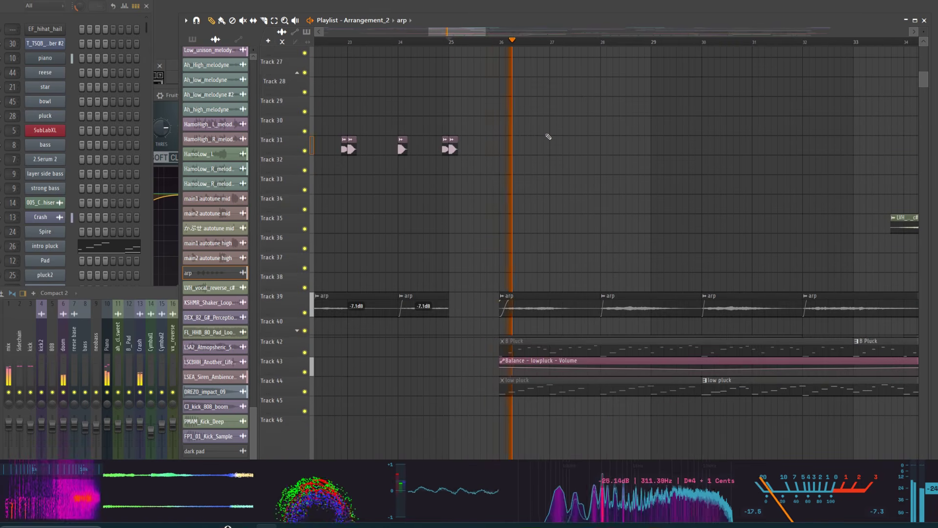
pyautogui.keyDown('ctrl'); pyautogui.scroll(-8, 630, 149); pyautogui.keyUp('ctrl')
pyautogui.keyDown('ctrl'); pyautogui.scroll(3, 630, 149); pyautogui.keyUp('ctrl')
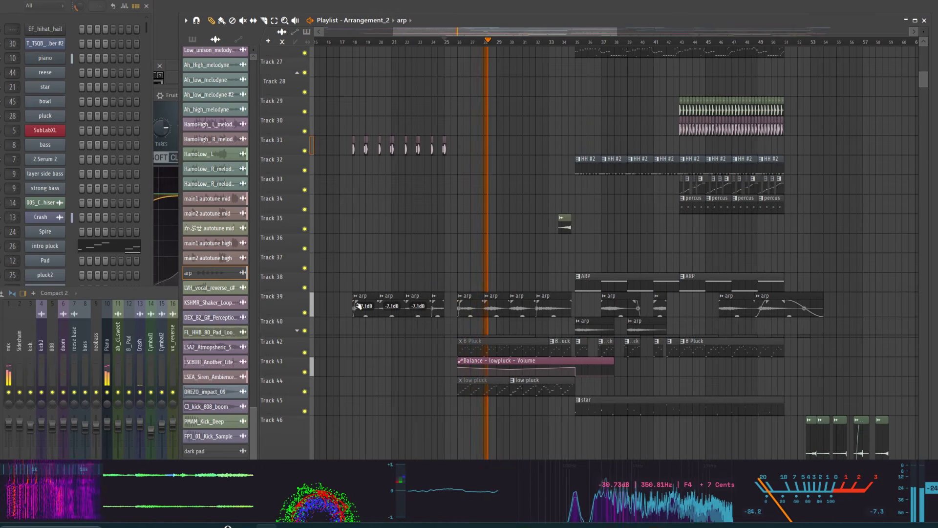
# Compare the playback with the arp on Track 39 muted and unmuted, and stop the playback.
pyautogui.click(305, 313)
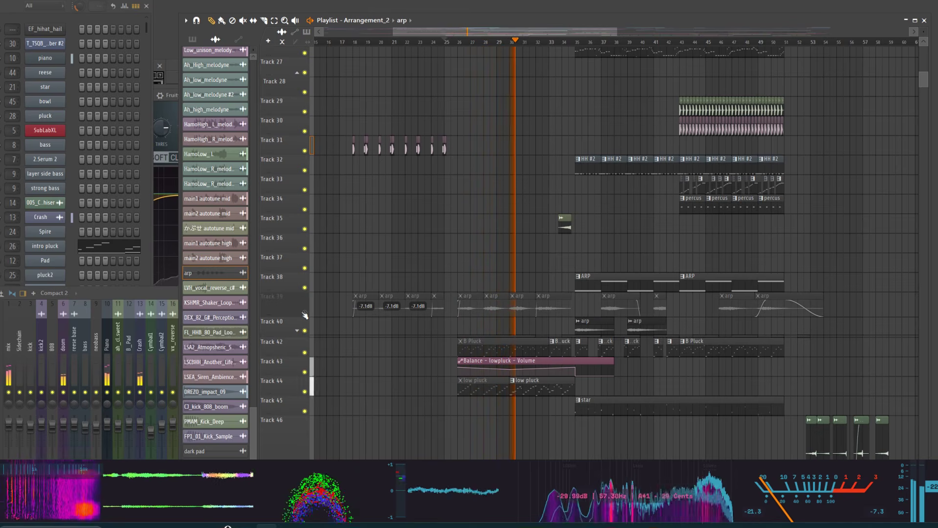
pyautogui.click(305, 312)
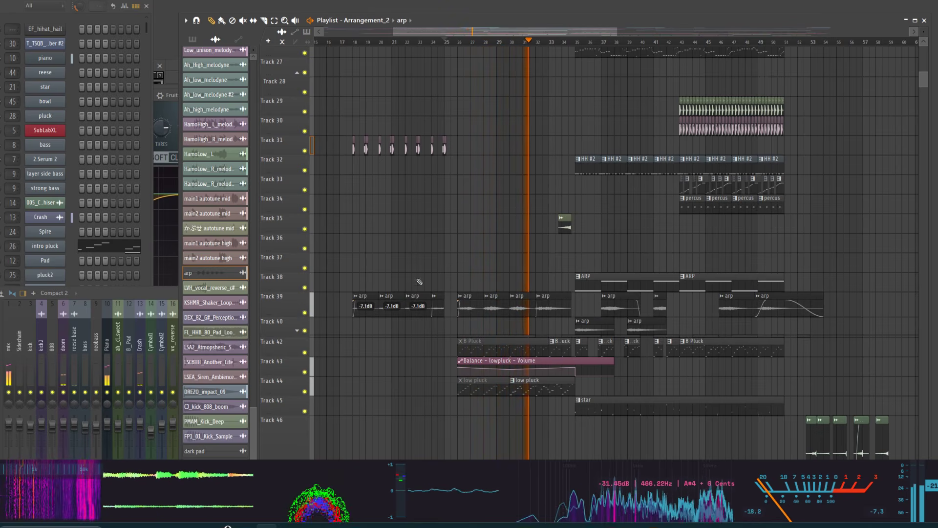
pyautogui.scroll(-4, 540, 228)
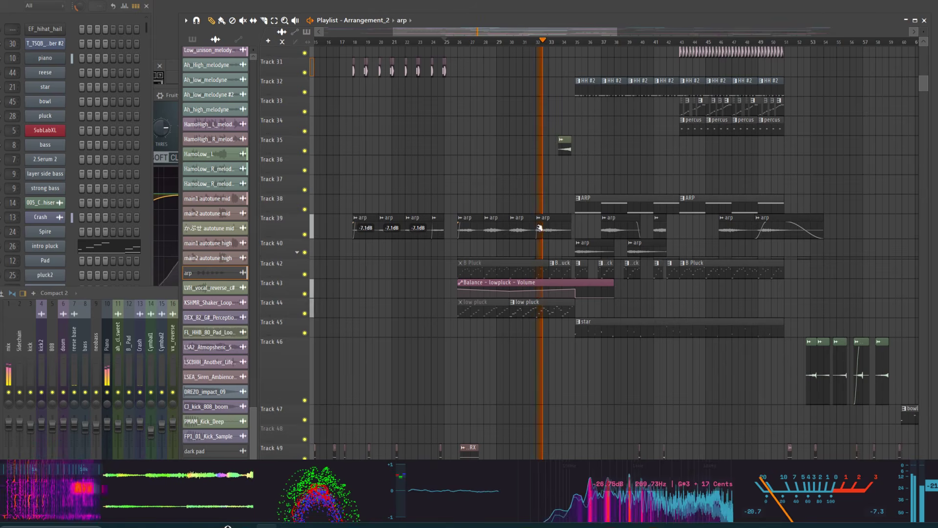
pyautogui.press('space')
# Open the low pluck pattern on Track 44 in the Piano roll, examine its notes and velocities, and return to the Playlist.
pyautogui.scroll(3, 473, 59)
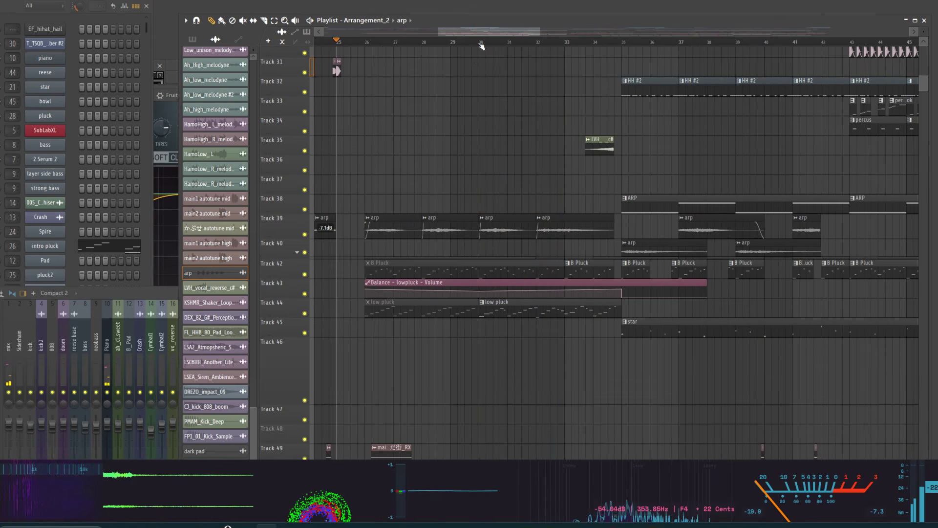
pyautogui.scroll(-3, 522, 253)
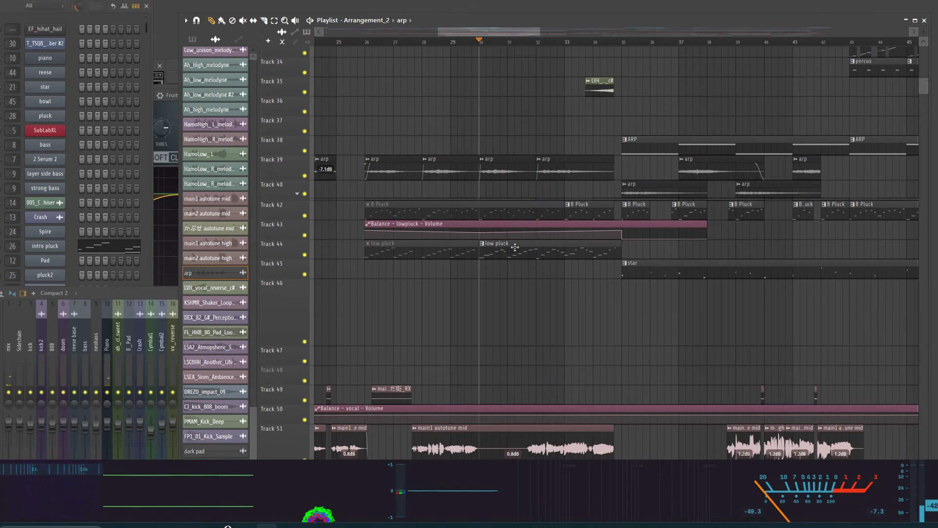
pyautogui.doubleClick(515, 247)
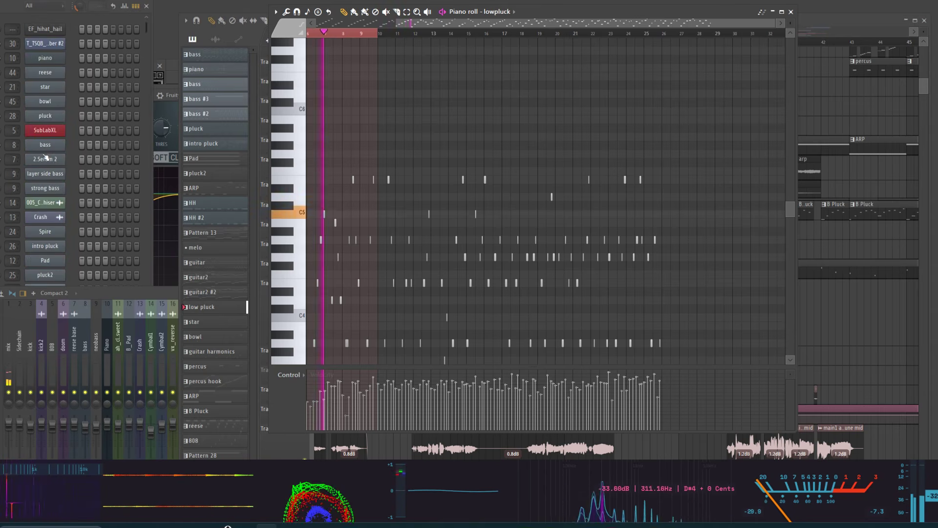
pyautogui.scroll(-15, 45, 156)
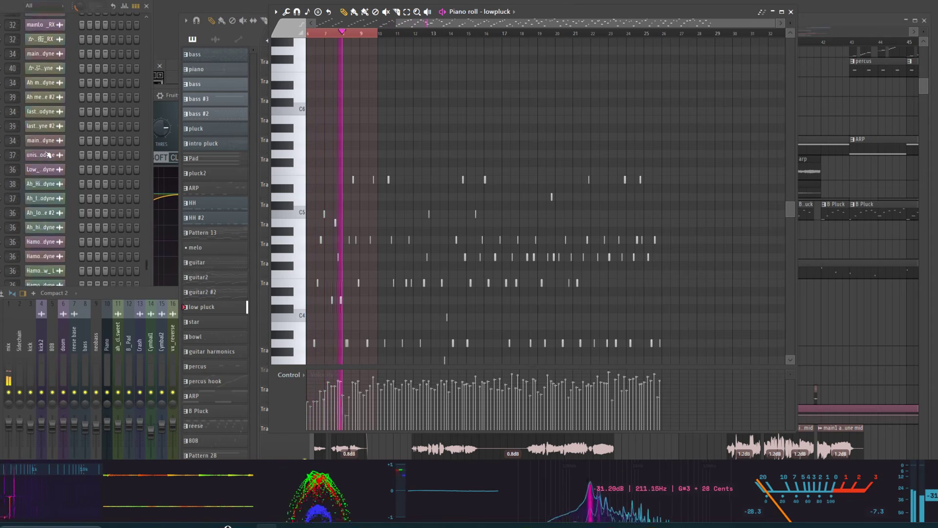
pyautogui.scroll(15, 47, 154)
pyautogui.keyDown('ctrl'); pyautogui.scroll(3, 328, 208); pyautogui.keyUp('ctrl')
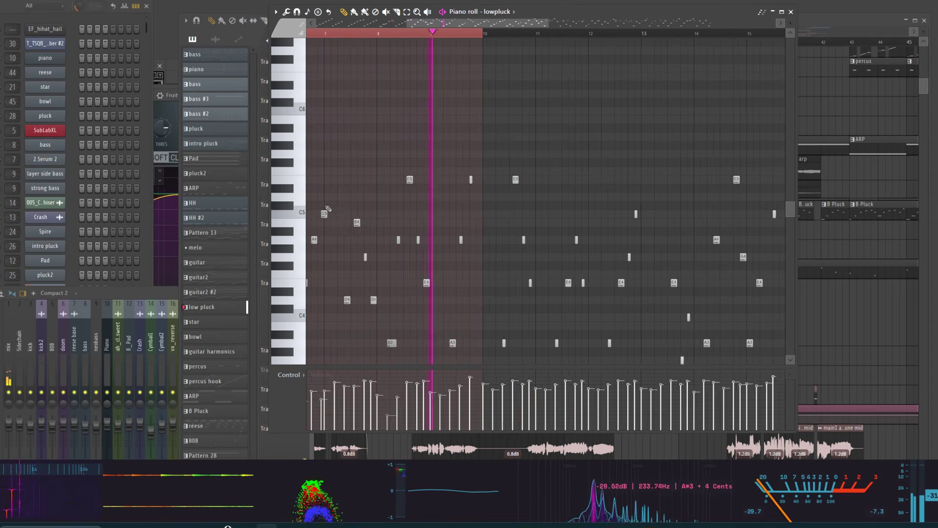
pyautogui.keyDown('ctrl'); pyautogui.scroll(5, 446, 215); pyautogui.keyUp('ctrl')
pyautogui.scroll(-2, 486, 199)
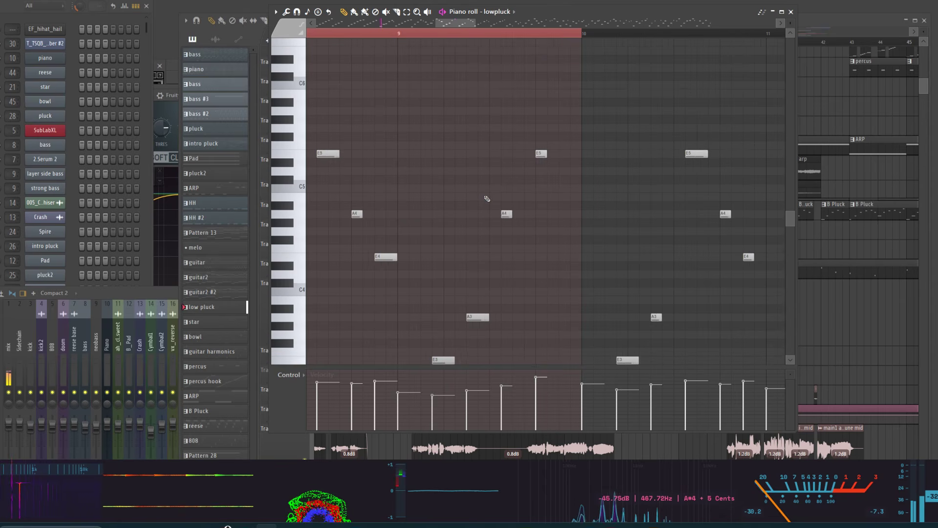
pyautogui.keyDown('ctrl'); pyautogui.scroll(-4, 486, 199); pyautogui.keyUp('ctrl')
pyautogui.scroll(-2, 561, 180)
pyautogui.keyDown('ctrl'); pyautogui.scroll(-2, 430, 122); pyautogui.keyUp('ctrl')
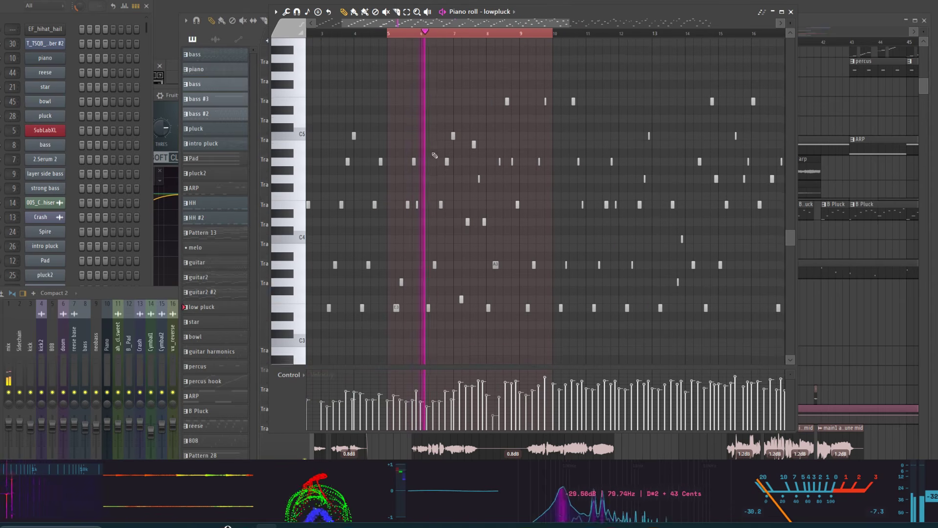
pyautogui.scroll(-2, 434, 156)
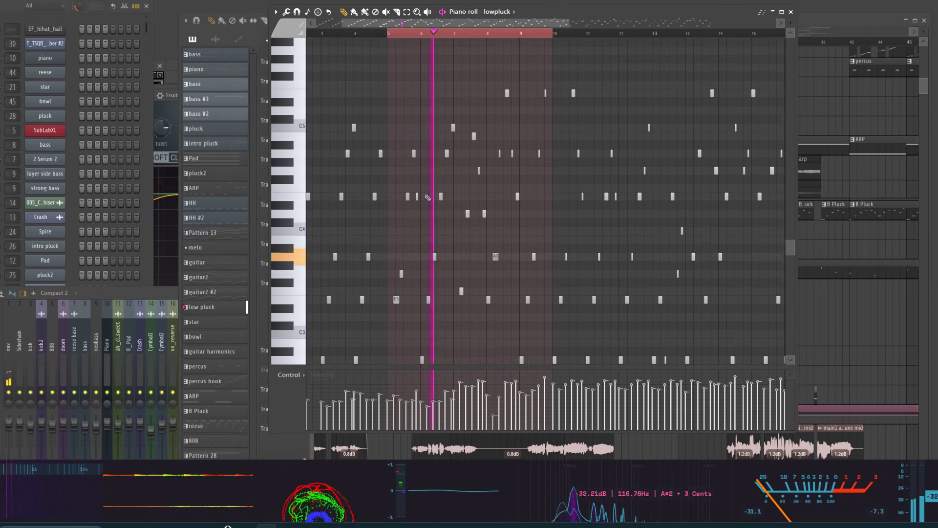
pyautogui.click(790, 12)
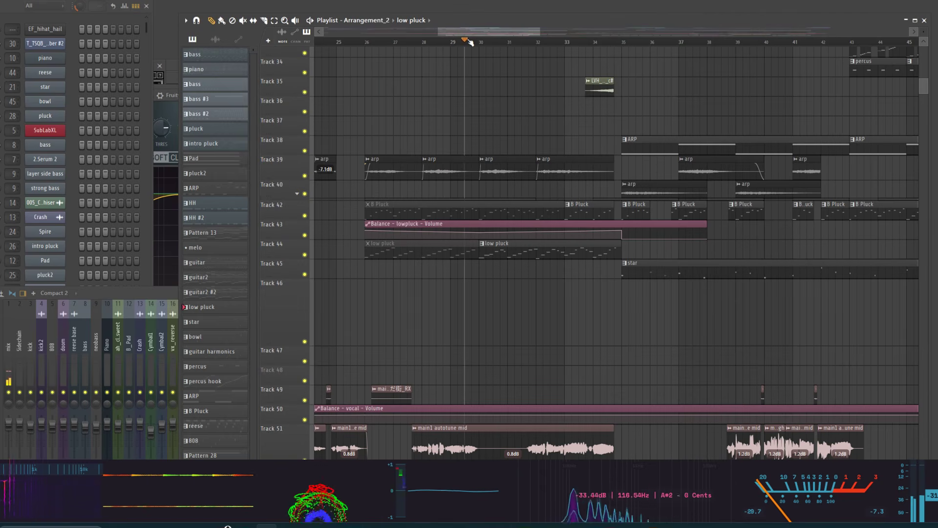
# Play the arrangement from bar 30, and audition the low pluck clip on Track 44 and the B Pluck clip on Track 42.
pyautogui.keyDown('ctrl'); pyautogui.scroll(3, 513, 143); pyautogui.keyUp('ctrl')
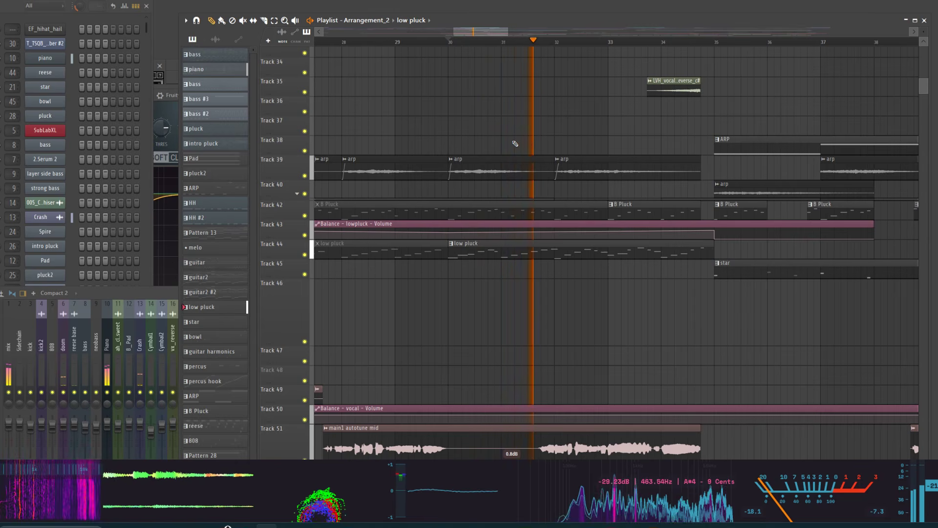
pyautogui.press('space')
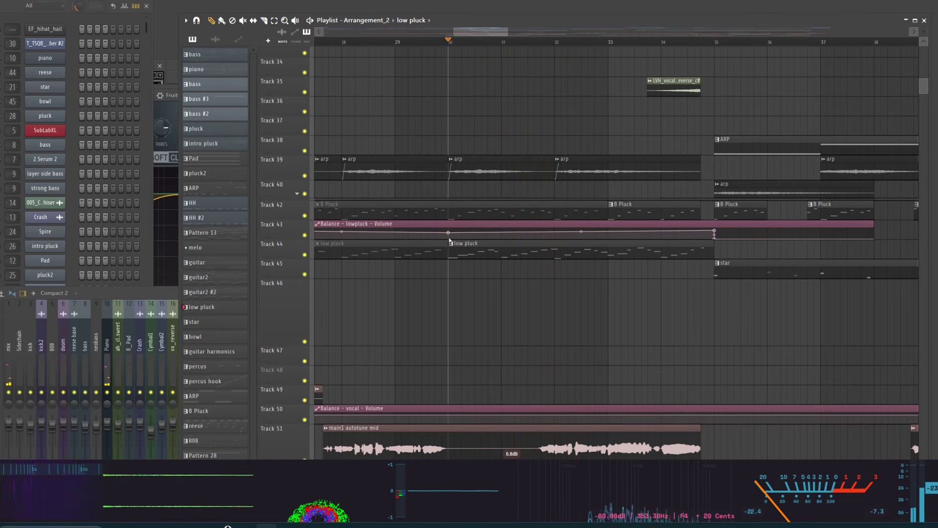
pyautogui.scroll(6, 450, 240)
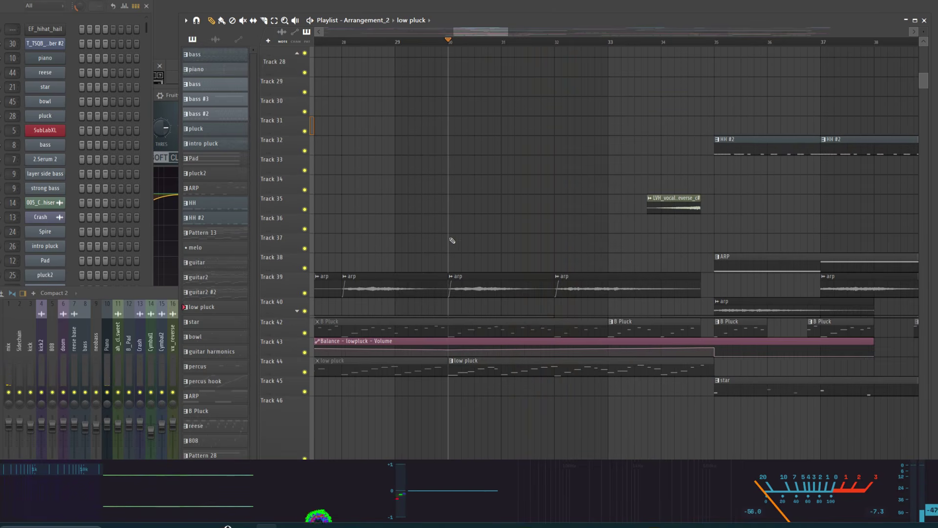
pyautogui.keyDown('ctrl'); pyautogui.scroll(-1, 451, 240); pyautogui.keyUp('ctrl')
pyautogui.keyDown('ctrl'); pyautogui.scroll(-1, 452, 239); pyautogui.keyUp('ctrl')
pyautogui.keyDown('ctrl'); pyautogui.scroll(2, 598, 226); pyautogui.keyUp('ctrl')
pyautogui.press('y')
pyautogui.click(494, 375)
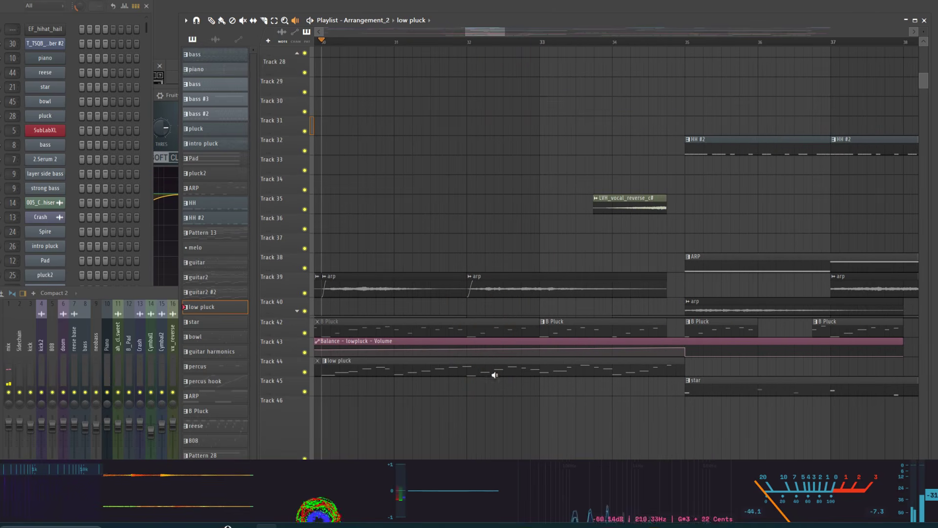
pyautogui.click(565, 326)
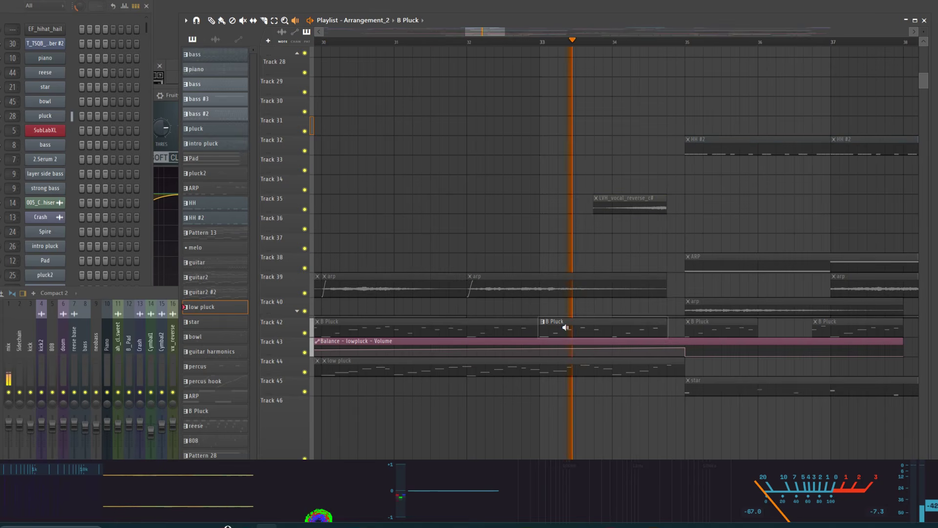
pyautogui.moveTo(566, 326); pyautogui.dragTo(548, 322)
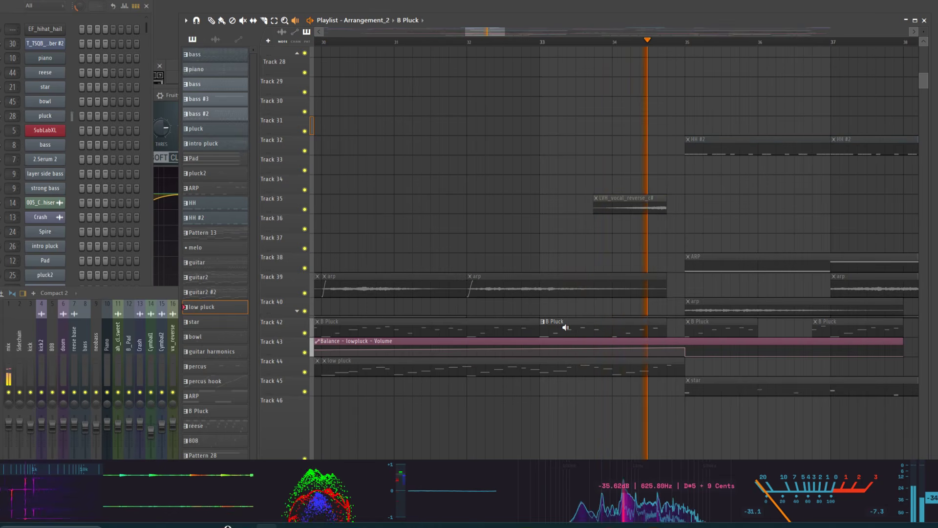
# Play the arrangement from bar 32 through the vocal reverse clip on Track 35 and stop the playback.
pyautogui.click(470, 42)
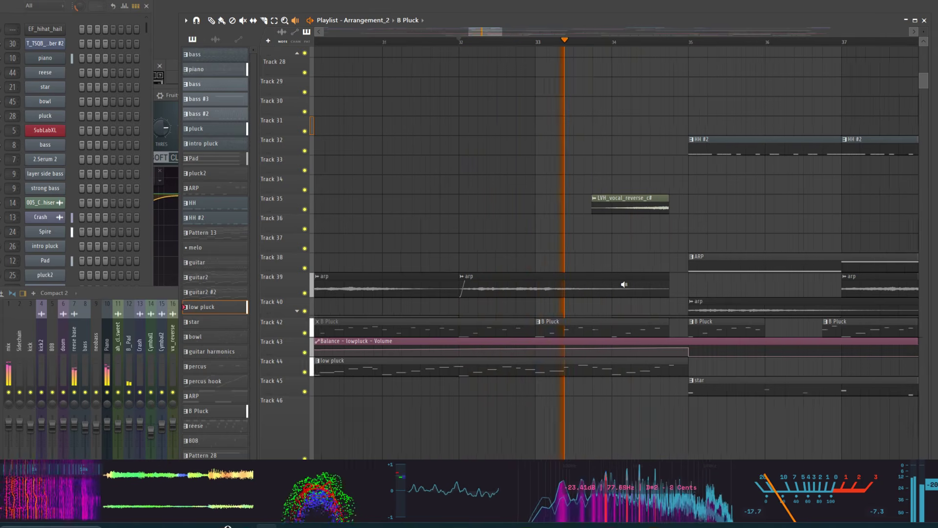
pyautogui.scroll(2, 621, 283)
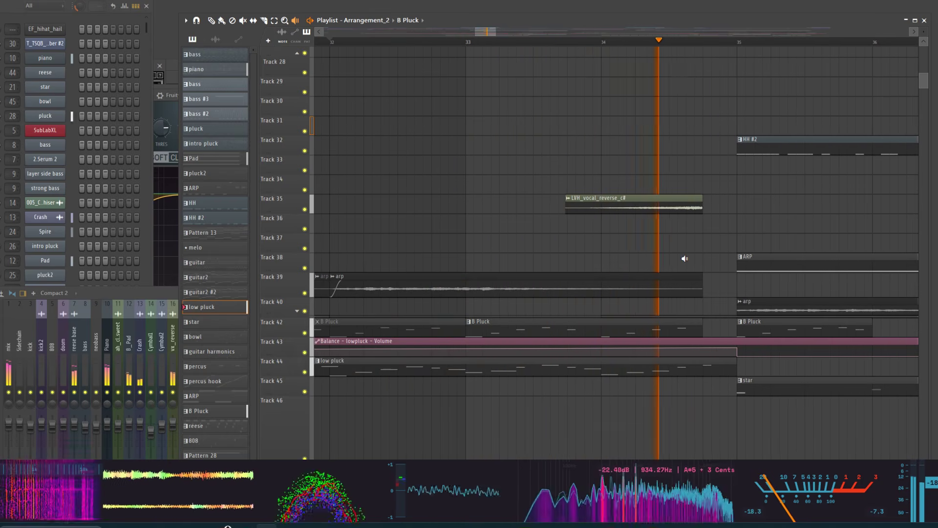
pyautogui.press('space')
# Audition the Pad clip on Track 10 around bar 34.
pyautogui.scroll(4, 686, 255)
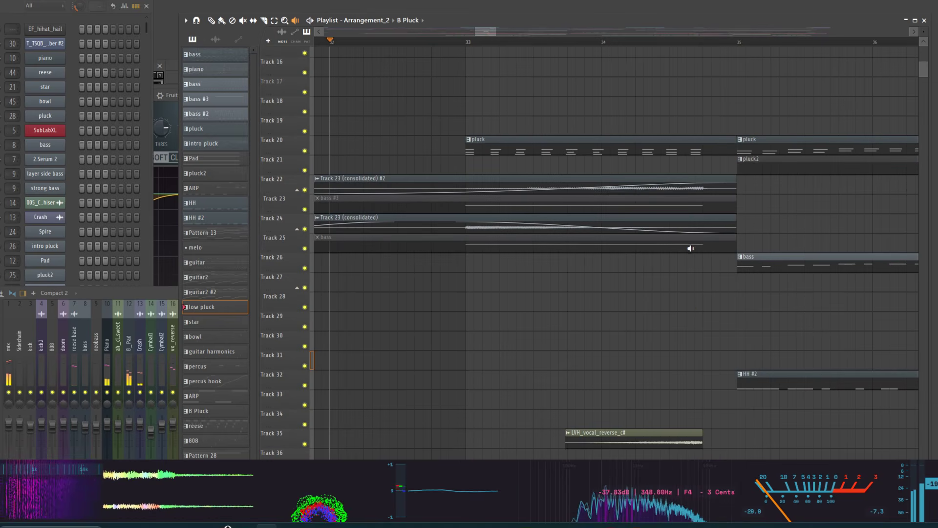
pyautogui.scroll(4, 625, 174)
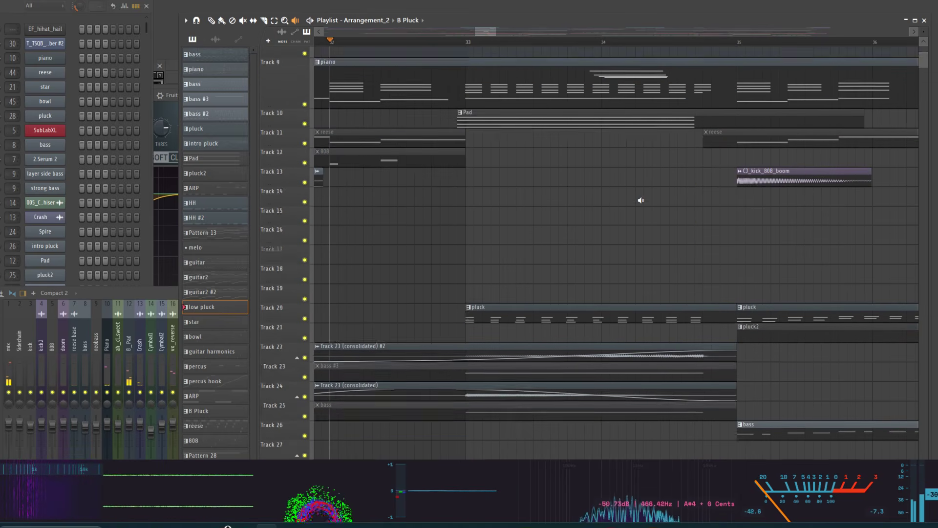
pyautogui.click(591, 206)
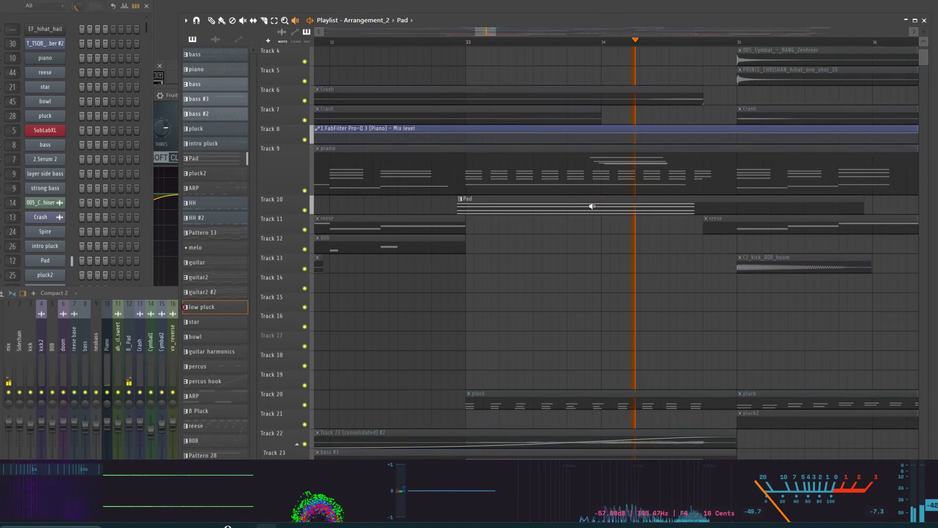
# Audition the LVH_vocal_reverse_c# clip on Track 35 before bar 35.
pyautogui.scroll(-6, 591, 207)
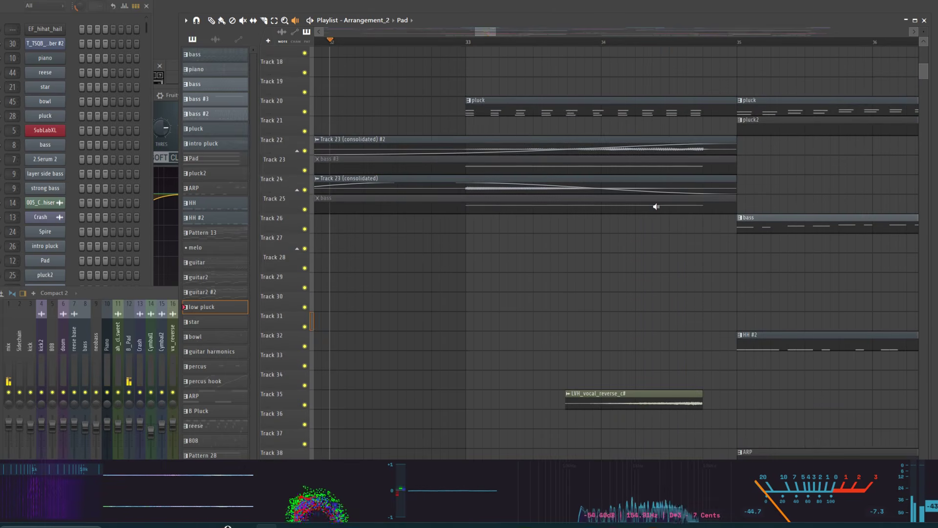
pyautogui.click(616, 307)
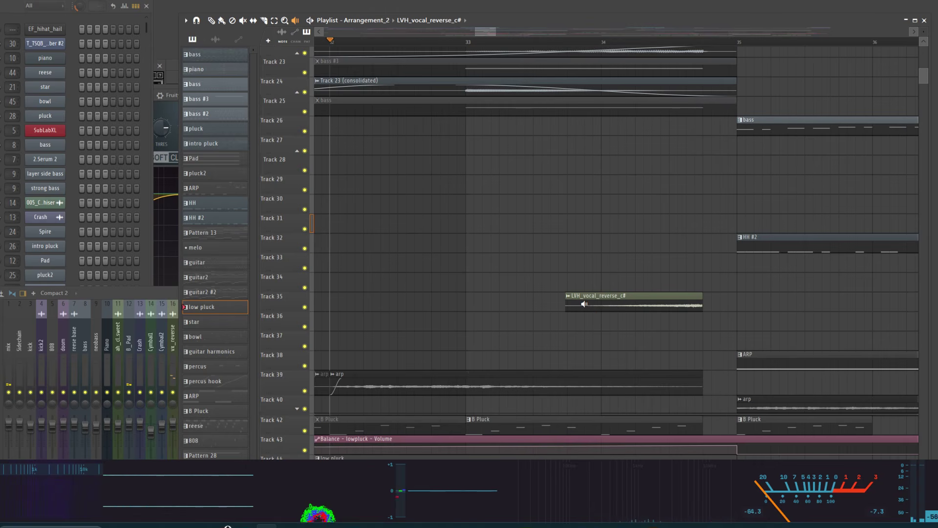
pyautogui.click(584, 304)
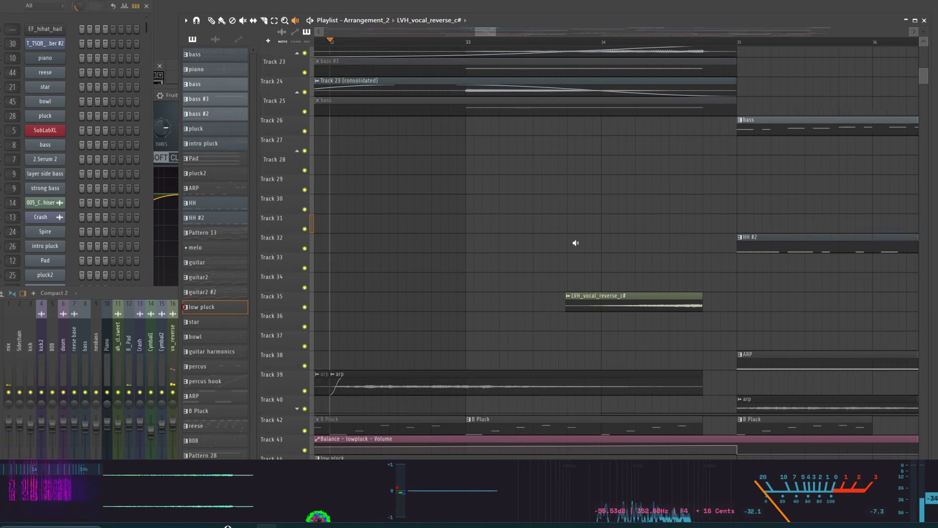
pyautogui.scroll(-4, 584, 214)
pyautogui.scroll(3, 602, 207)
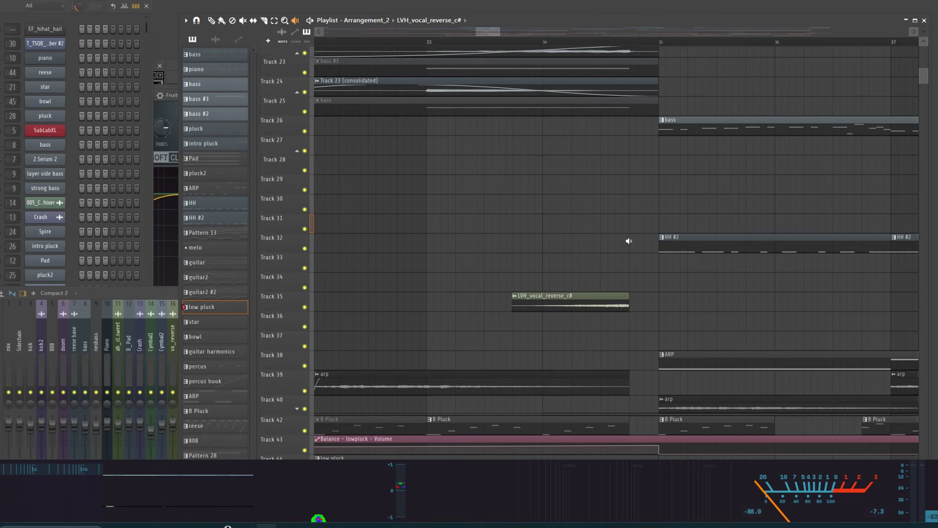
# Play the arrangement from bar 33 through the vocal reverse clip on Track 35 and stop before bar 35.
pyautogui.scroll(-2, 580, 227)
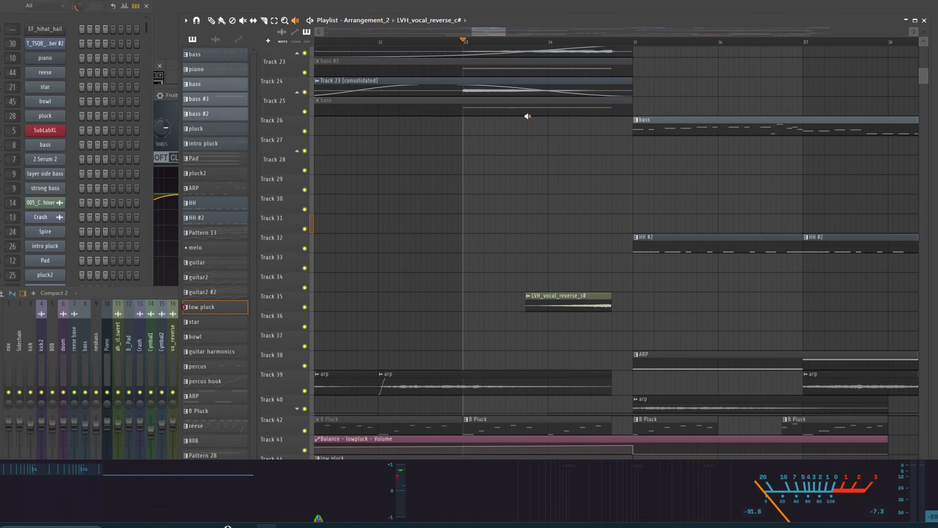
pyautogui.press('space')
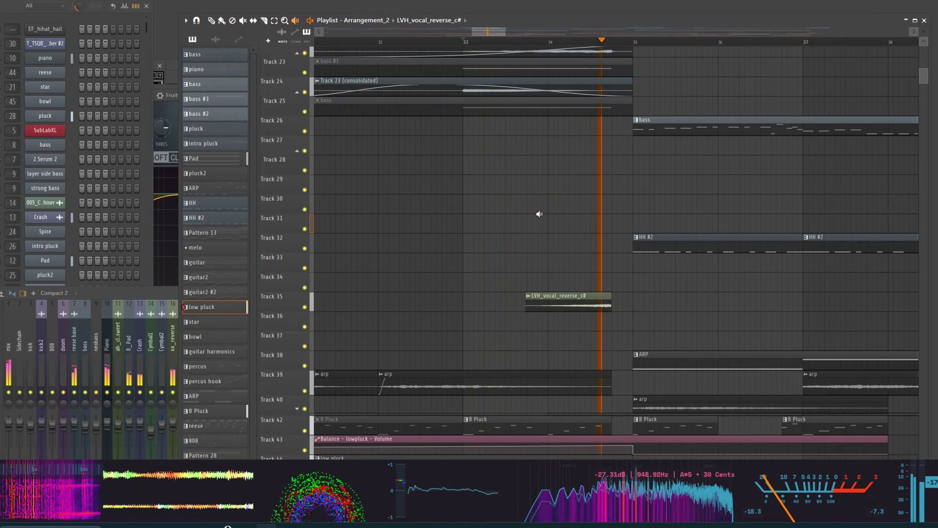
pyautogui.press('space')
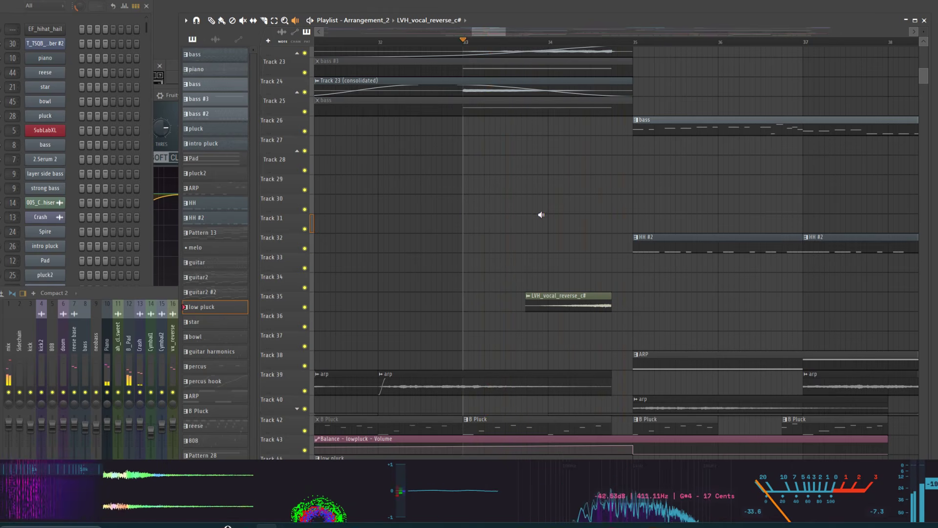
# Audition the bass clip on Track 26 from bar 35 and stop the playback.
pyautogui.keyDown('ctrl'); pyautogui.scroll(-1, 539, 251); pyautogui.keyUp('ctrl')
pyautogui.scroll(4, 607, 191)
pyautogui.keyDown('ctrl'); pyautogui.scroll(-2, 607, 191); pyautogui.keyUp('ctrl')
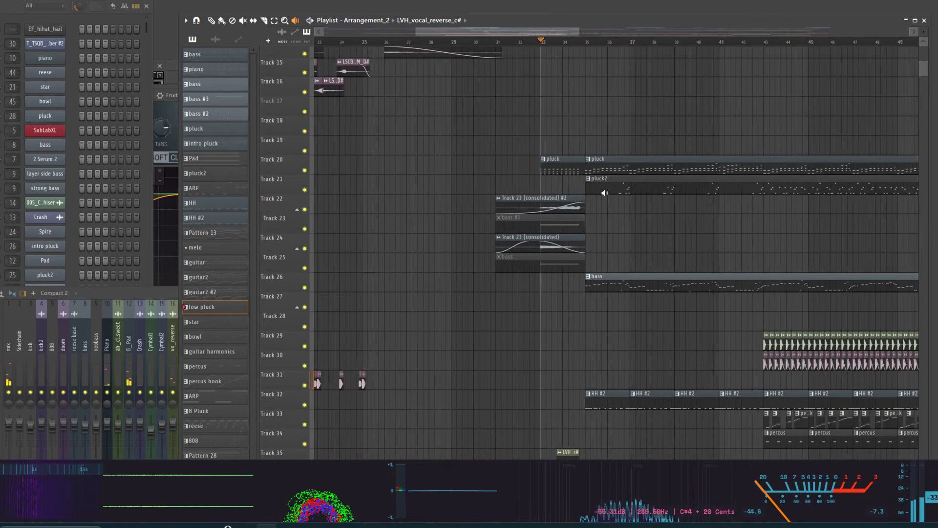
pyautogui.keyDown('ctrl'); pyautogui.scroll(-1, 541, 258); pyautogui.keyUp('ctrl')
pyautogui.scroll(-1, 534, 254)
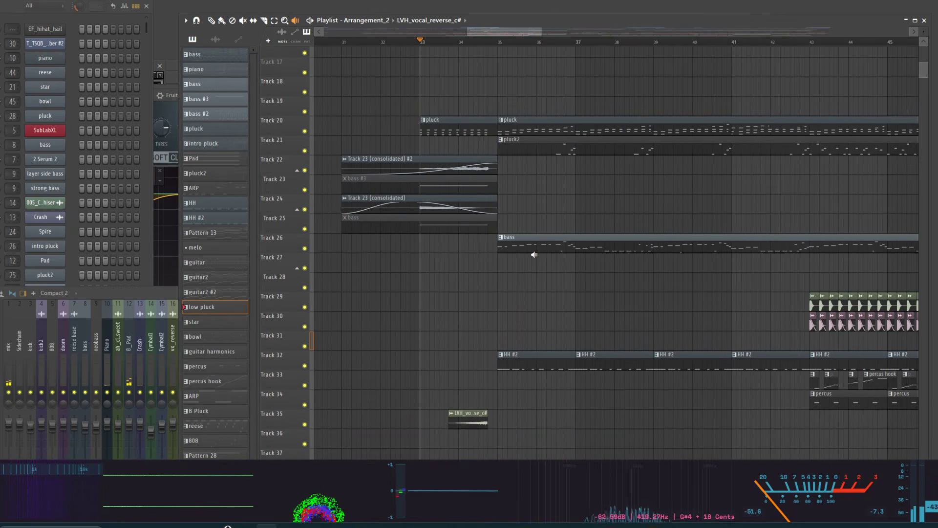
pyautogui.click(523, 243)
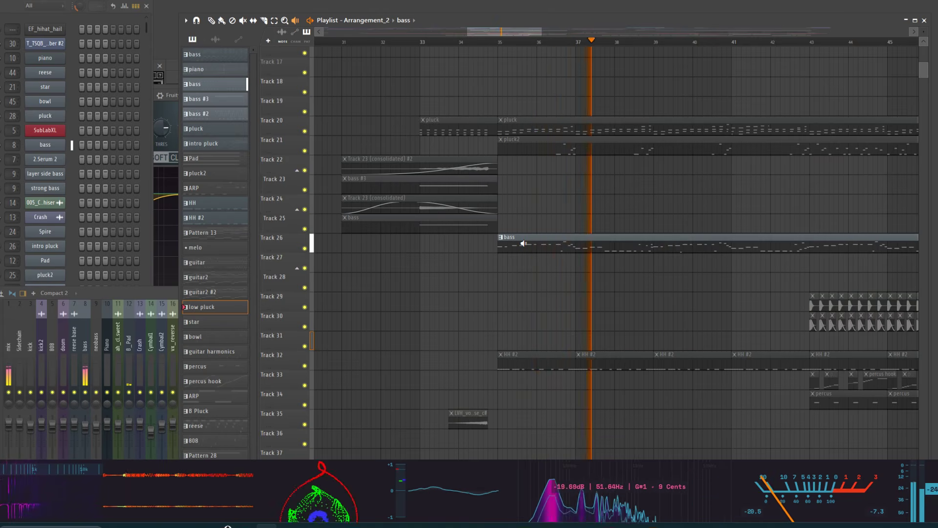
pyautogui.press('space')
# Audition the Crash clip on Track 7 at bar 35.
pyautogui.scroll(7, 515, 286)
pyautogui.keyDown('ctrl'); pyautogui.scroll(2, 515, 285); pyautogui.keyUp('ctrl')
pyautogui.keyDown('ctrl'); pyautogui.scroll(2, 515, 286); pyautogui.keyUp('ctrl')
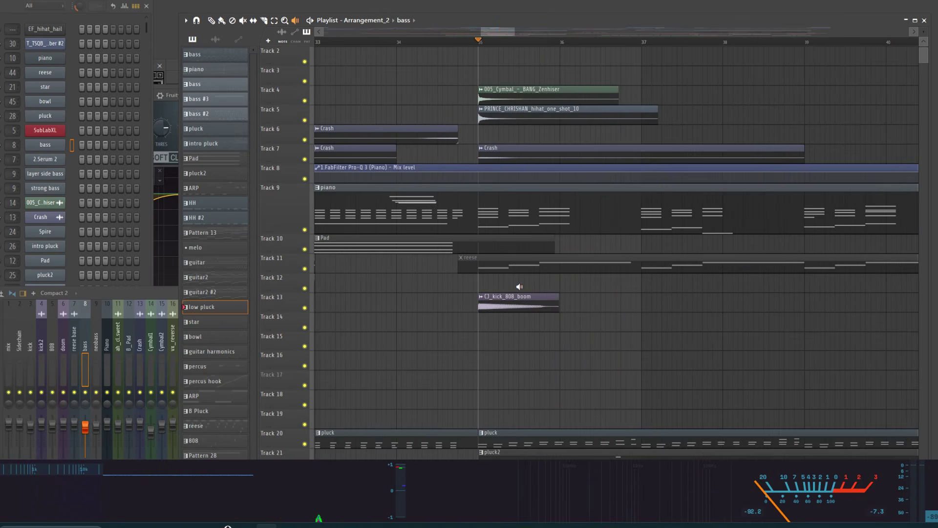
pyautogui.click(500, 154)
pyautogui.keyDown('ctrl'); pyautogui.scroll(-2, 508, 157); pyautogui.keyUp('ctrl')
pyautogui.keyDown('ctrl'); pyautogui.scroll(3, 499, 131); pyautogui.keyUp('ctrl')
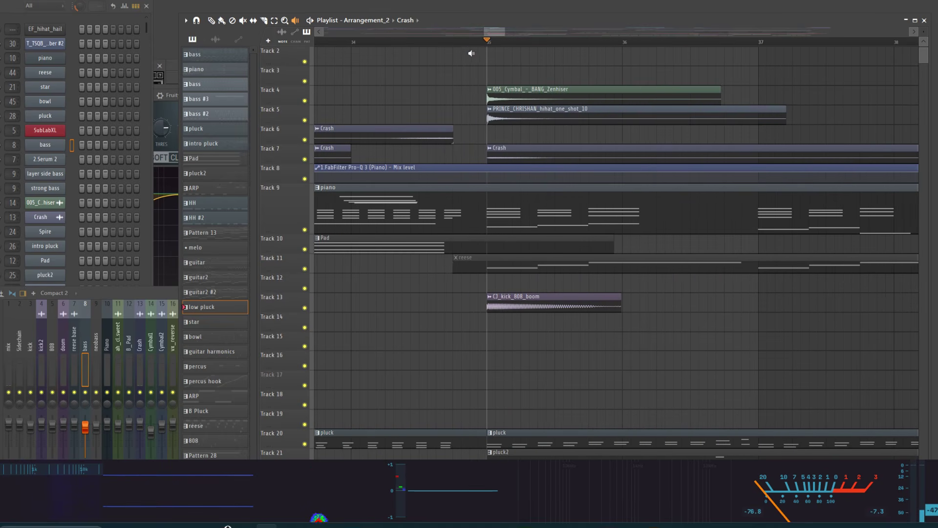
# Play the full arrangement from just before bar 35 across the section change, and stop the playback.
pyautogui.click(453, 43)
pyautogui.press('space')
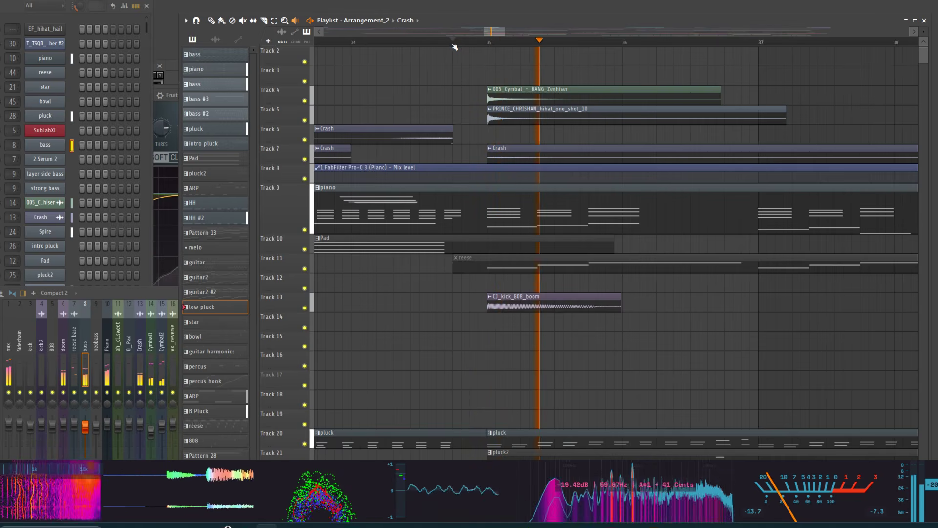
pyautogui.press('space')
# Audition the 005_Cymbal_-_BANG_Zenhiser clip on Track 4 at bar 35.
pyautogui.scroll(1, 516, 200)
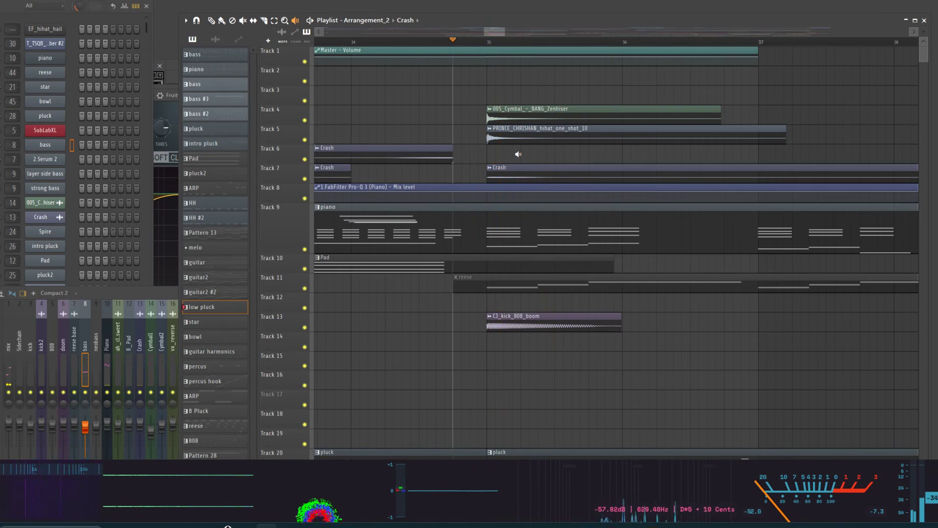
pyautogui.click(506, 115)
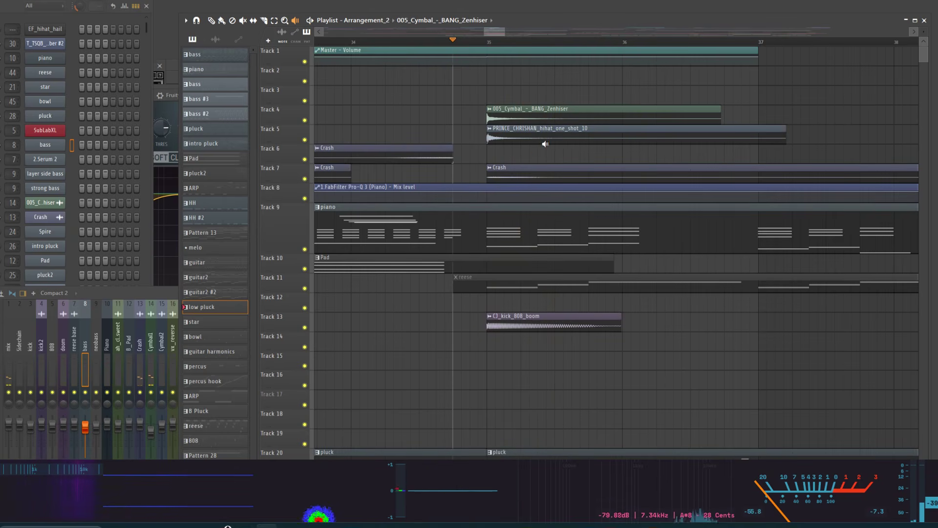
pyautogui.press('space')
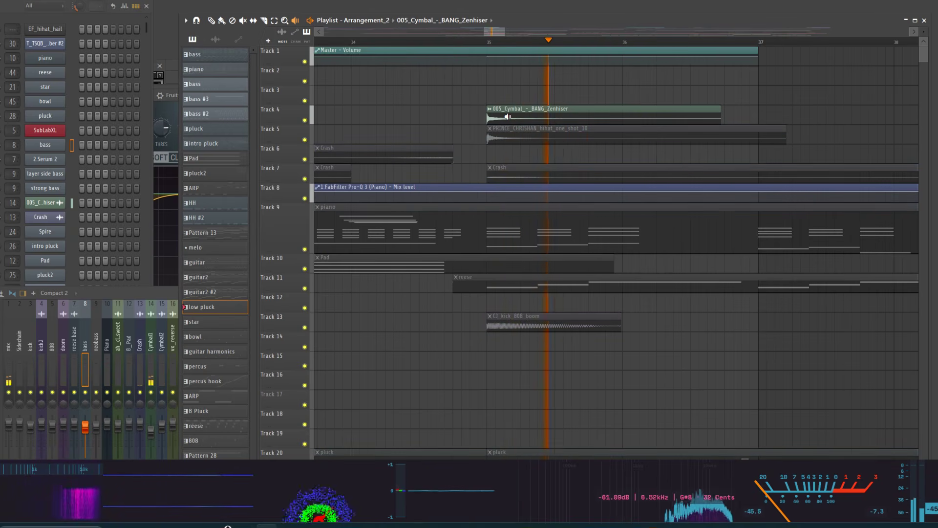
pyautogui.press('space')
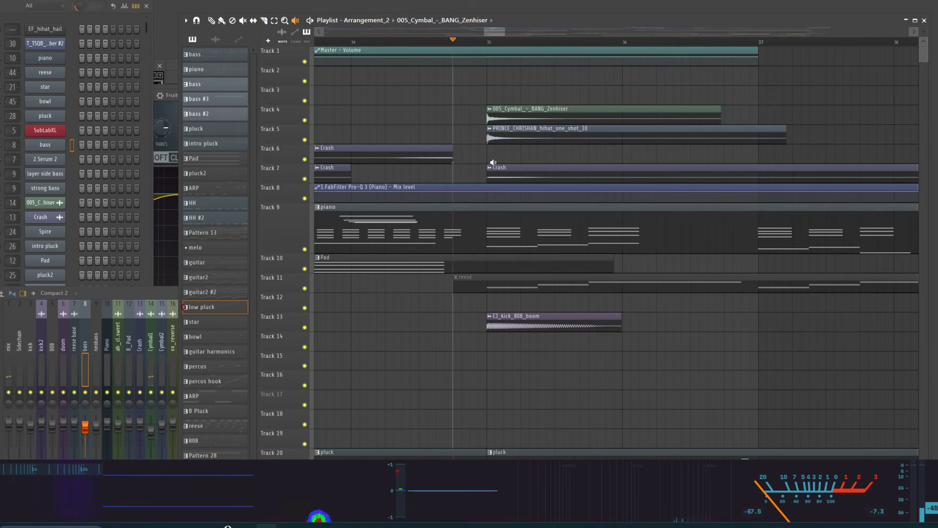
# Audition the PRINCE_CHRISHAN_hihat_one_shot_10 clip on Track 5 and the Crash clip below it on Track 7.
pyautogui.click(506, 138)
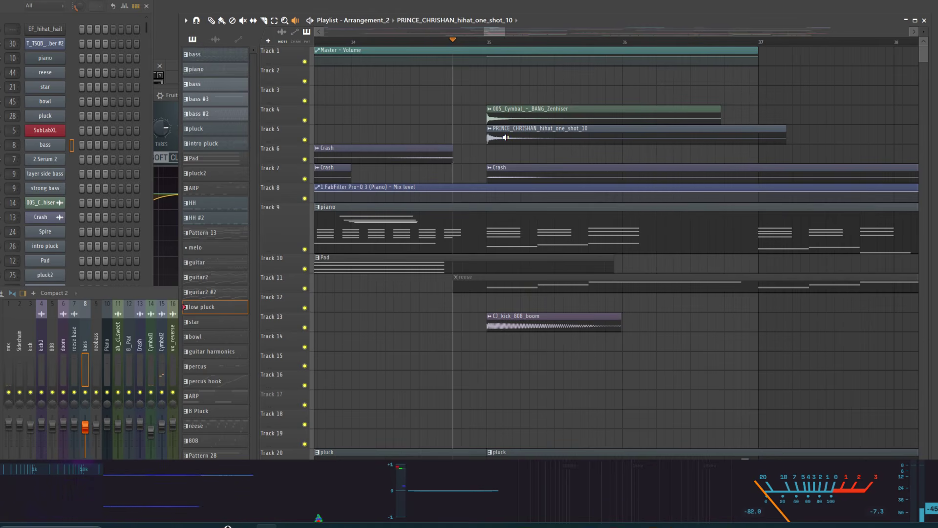
pyautogui.click(506, 137)
pyautogui.scroll(-2, 514, 143)
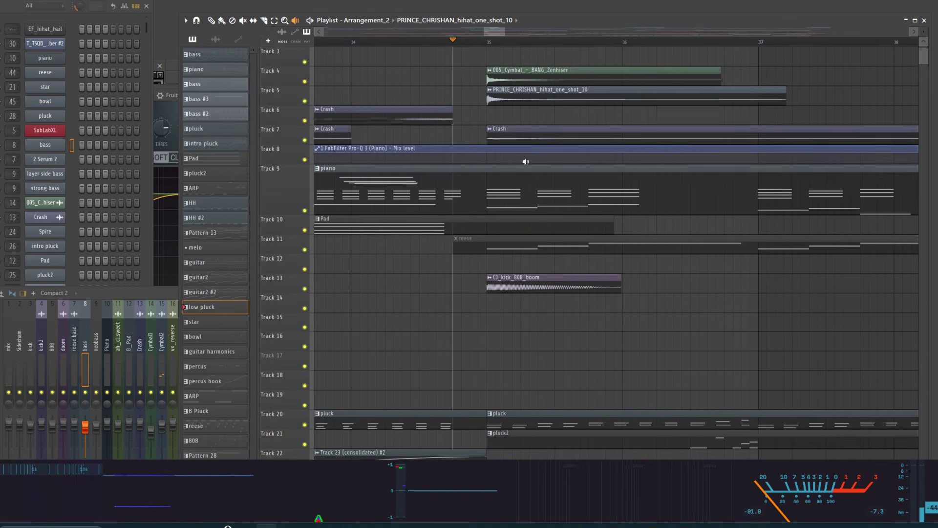
pyautogui.click(487, 139)
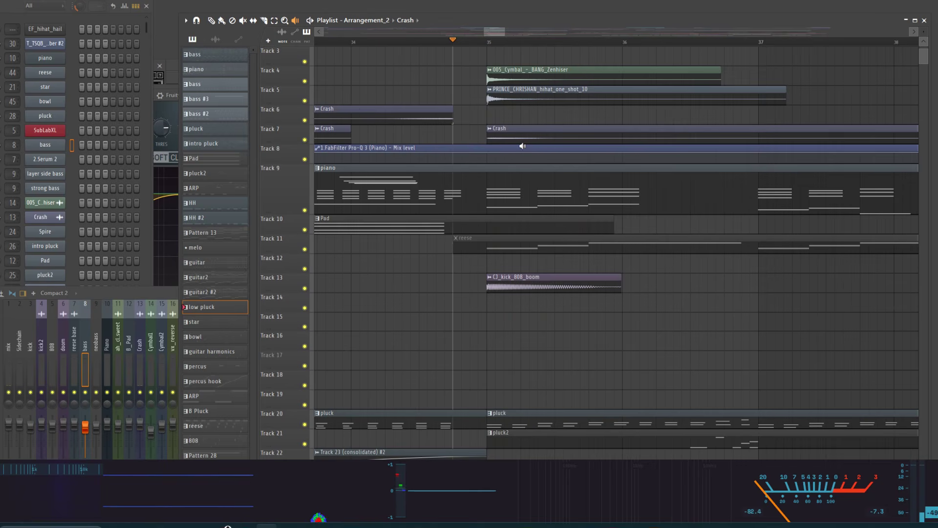
# Audition the CJ_kick_808_boom clip on Track 13 and the HH #2 clip on Track 32 at bar 35.
pyautogui.scroll(-4, 538, 162)
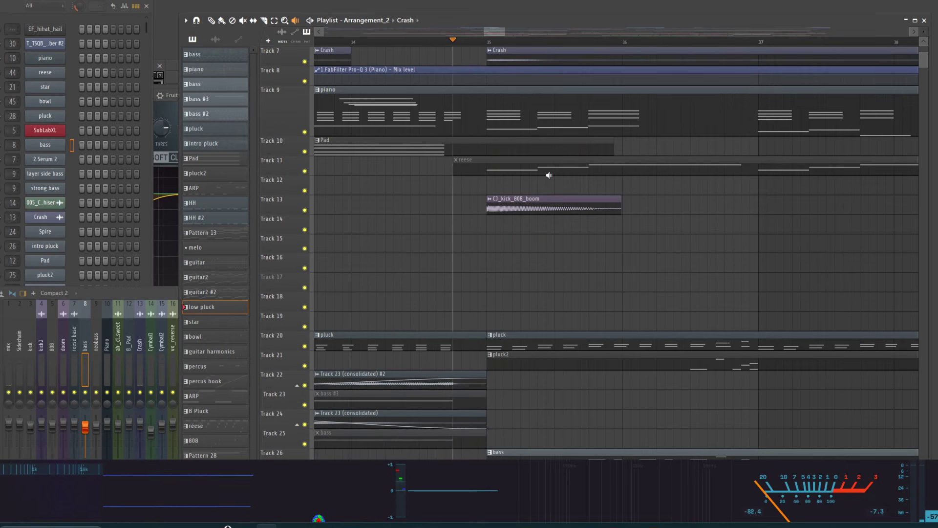
pyautogui.click(495, 205)
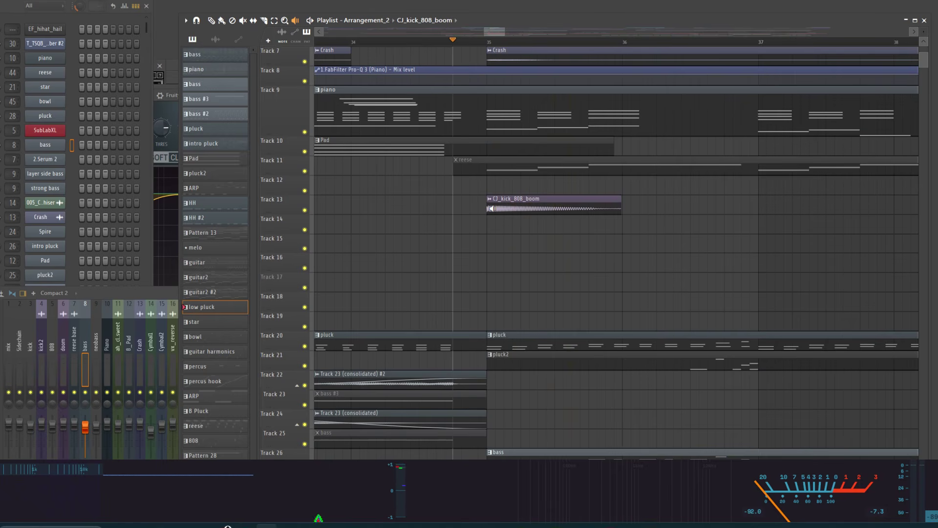
pyautogui.scroll(-5, 484, 234)
pyautogui.click(488, 248)
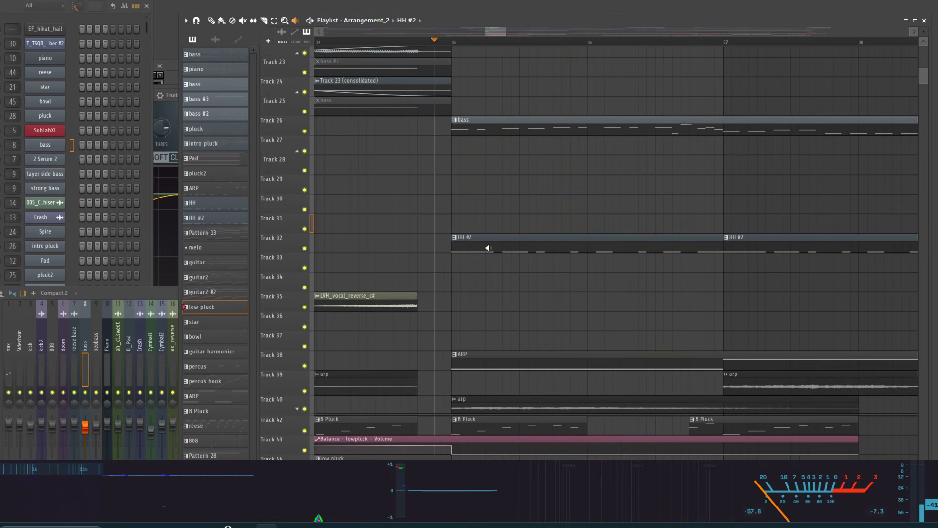
# Audition the ARP clip on Track 38, and examine its Komplete Kontrol instrument before returning to the Playlist.
pyautogui.scroll(-4, 488, 248)
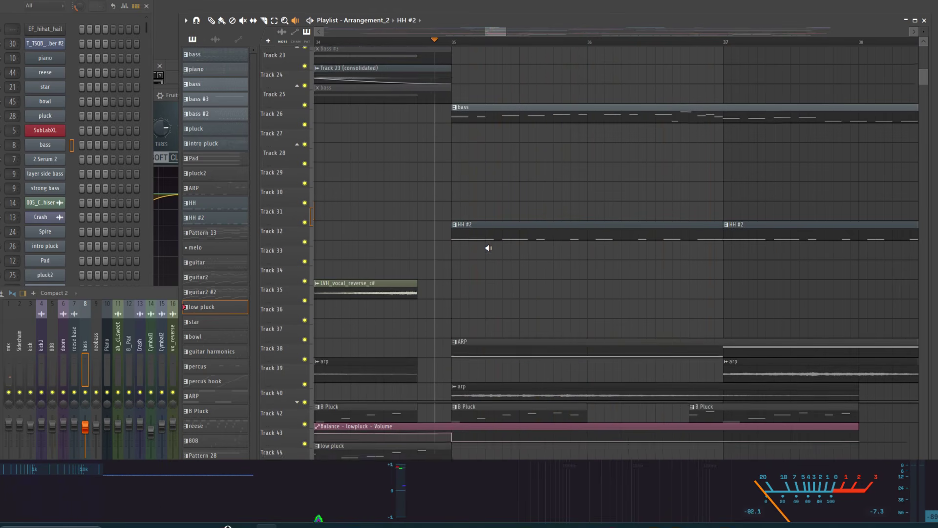
pyautogui.click(487, 282)
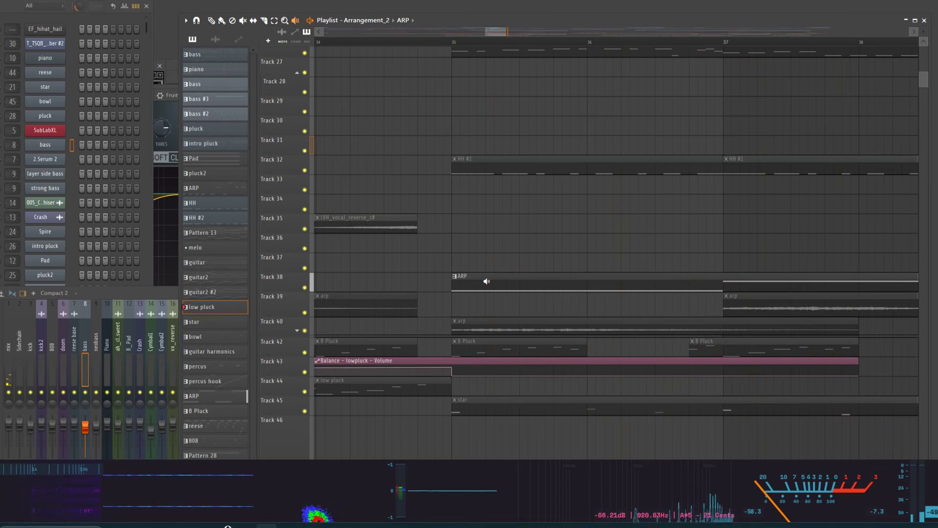
pyautogui.doubleClick(487, 282)
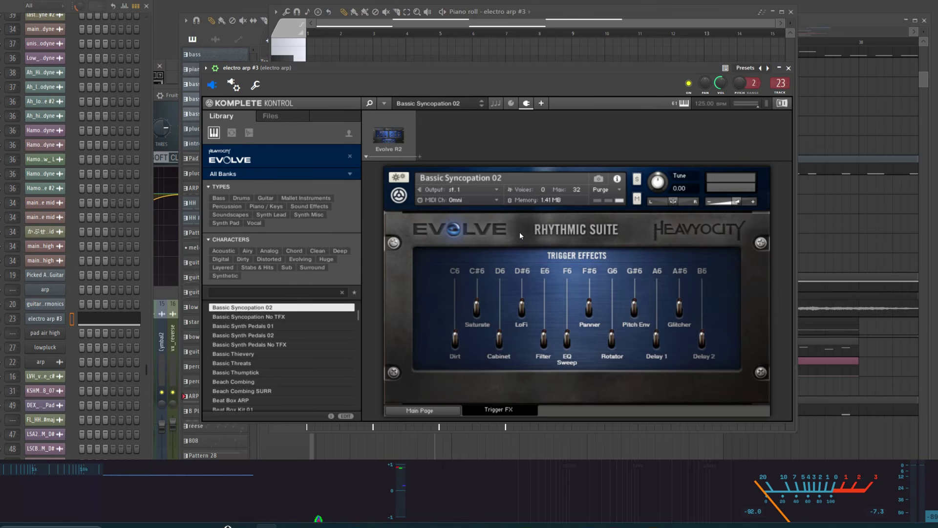
pyautogui.click(788, 68)
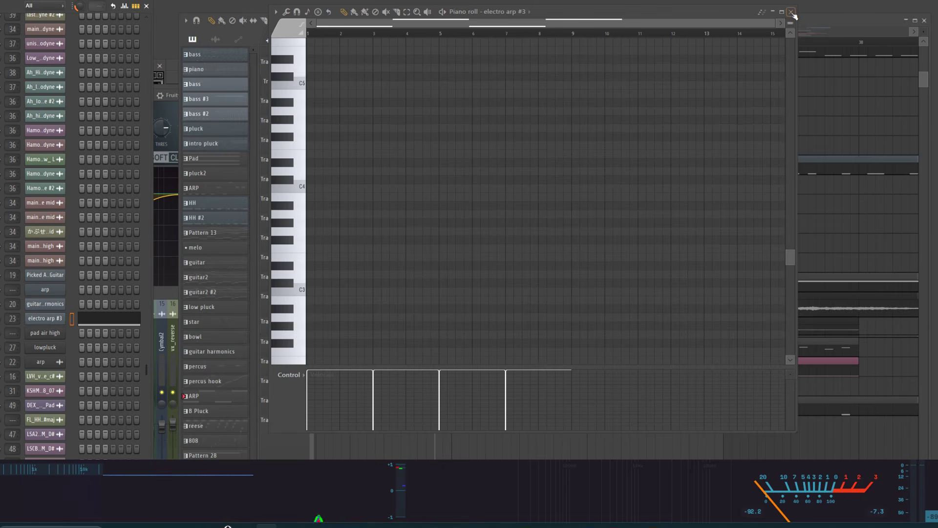
pyautogui.click(790, 12)
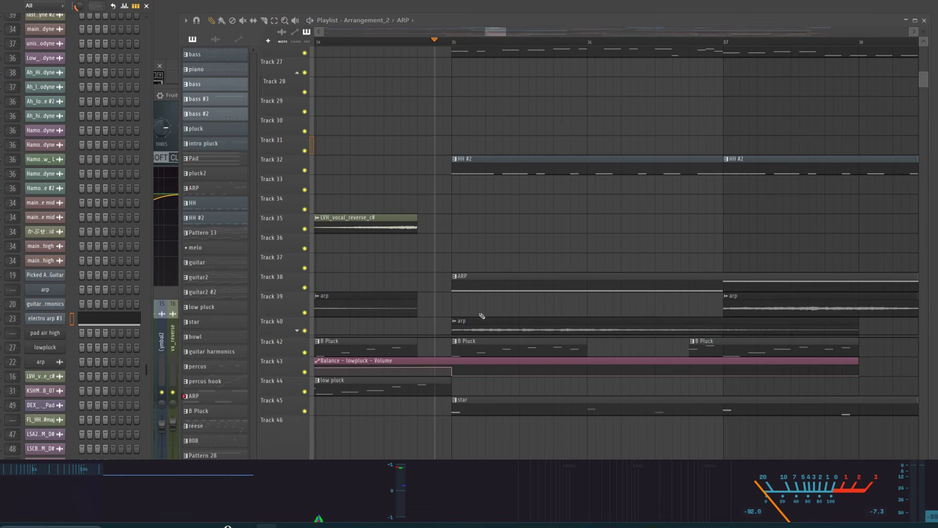
# Examine the ARP clip's notes in the Piano roll, sounding the A5 key, and return to the Playlist.
pyautogui.doubleClick(482, 284)
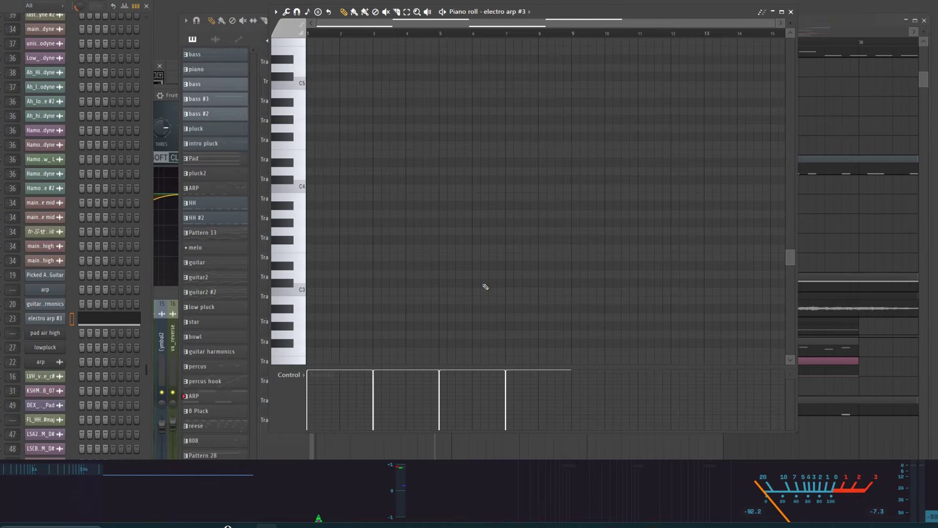
pyautogui.scroll(5, 296, 253)
pyautogui.click(296, 190)
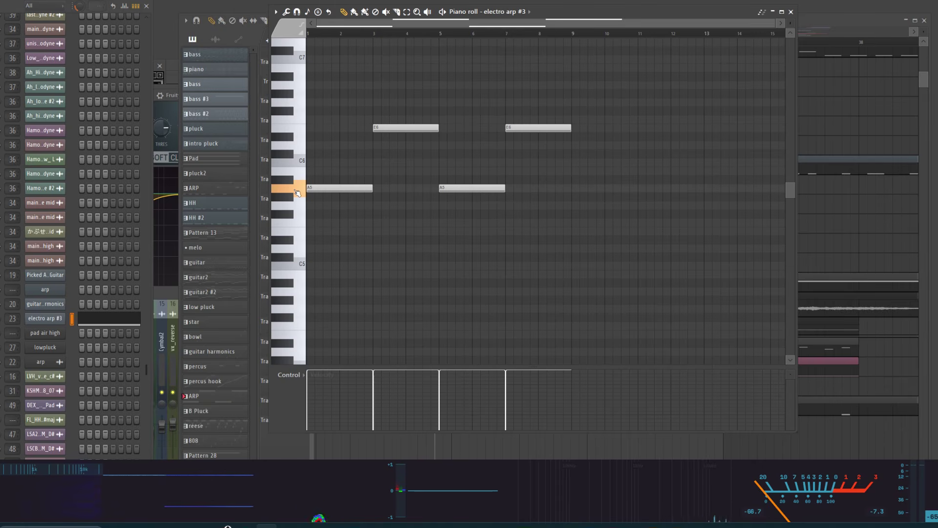
pyautogui.press('Escape')
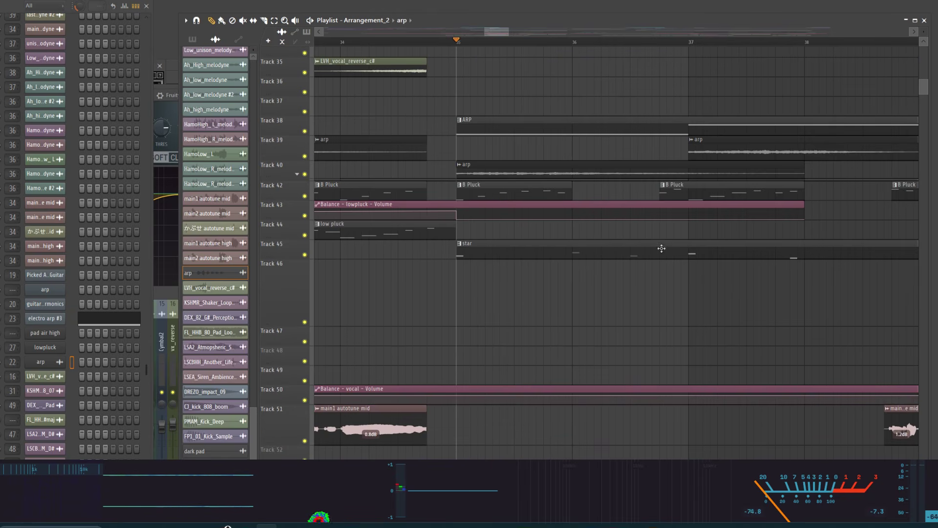
# Audition the star clip on Track 45 from bar 35.
pyautogui.scroll(2, 661, 264)
pyautogui.click(514, 253)
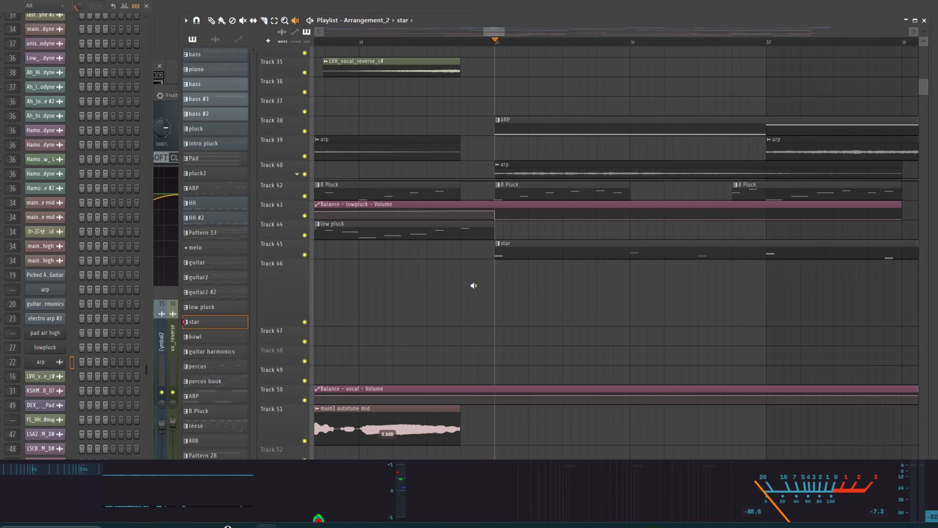
pyautogui.click(515, 252)
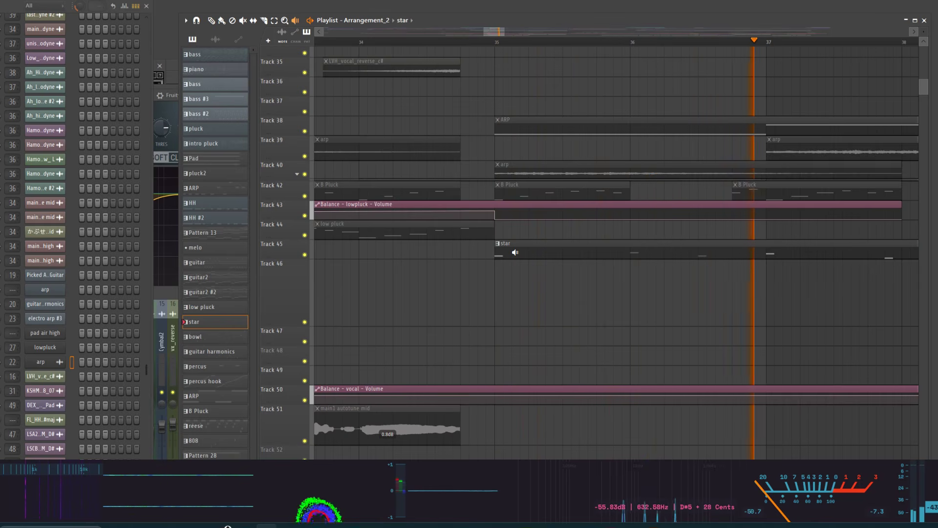
pyautogui.scroll(-1, 519, 269)
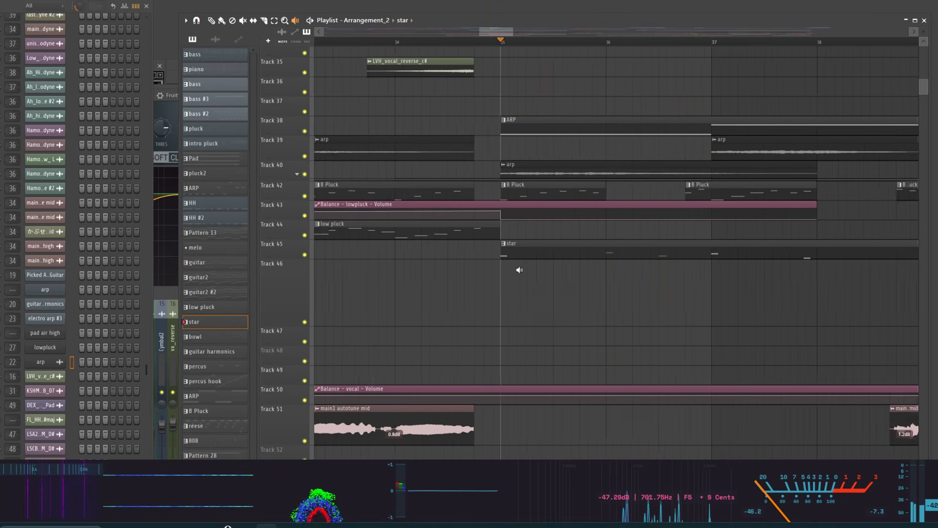
pyautogui.scroll(-2, 519, 270)
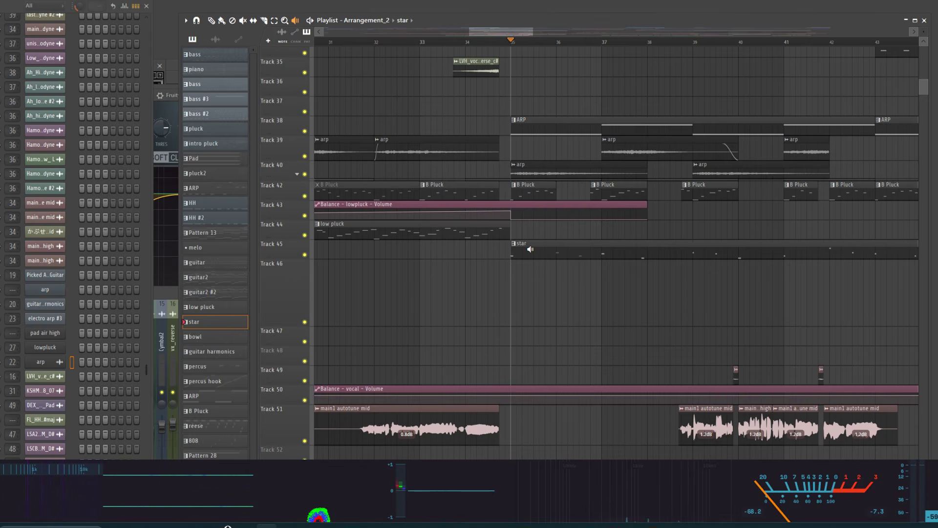
# Examine the star clip's Omnisphere patch and close the instrument.
pyautogui.doubleClick(530, 249)
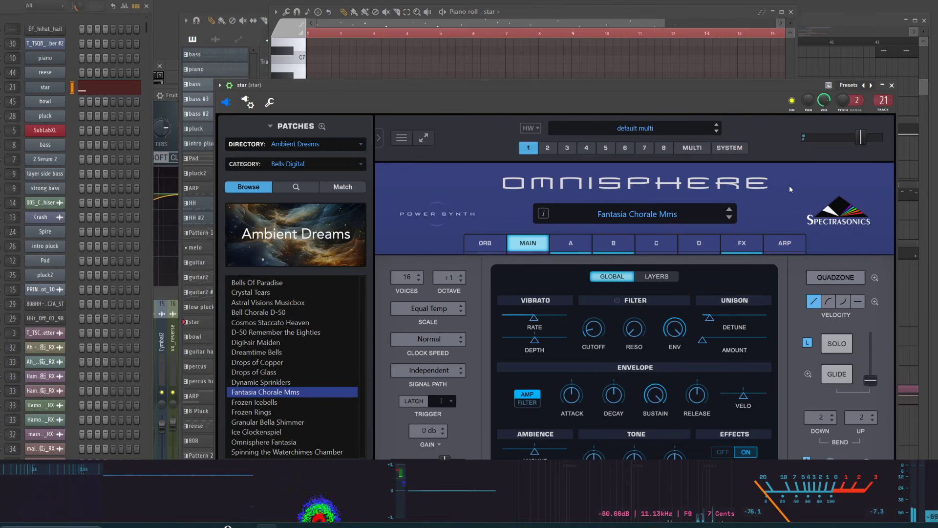
pyautogui.click(892, 86)
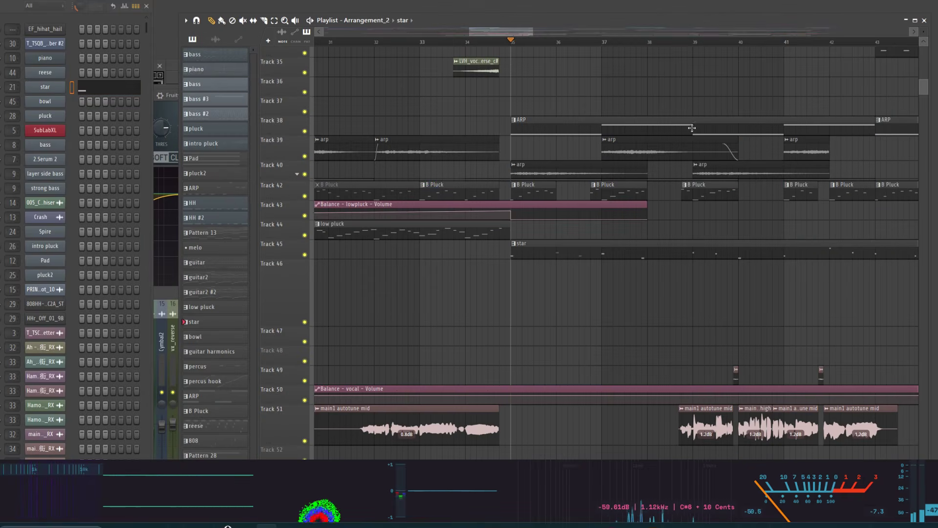
# Play the bowl clip on Track 47 from bar 60 together with the piano and vocals, and stop the playback.
pyautogui.scroll(-3, 606, 204)
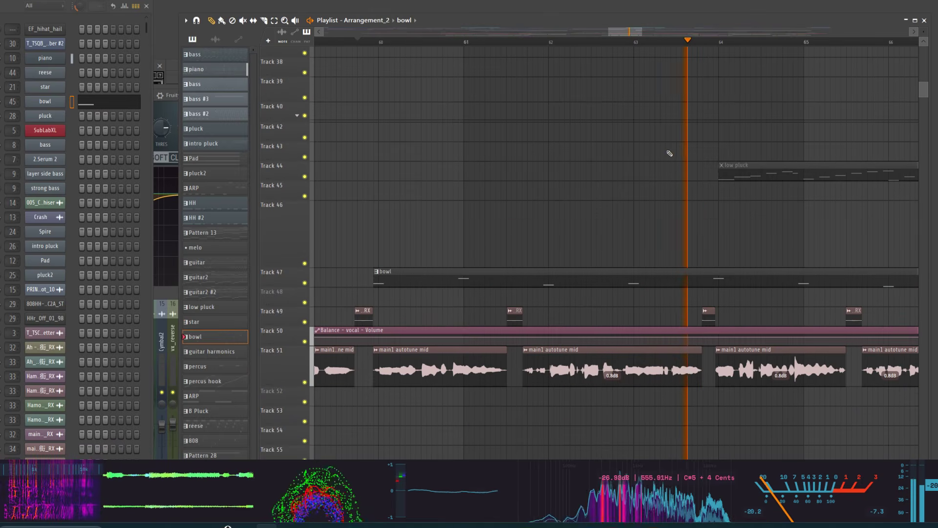
pyautogui.press('space')
pyautogui.scroll(-4, 669, 153)
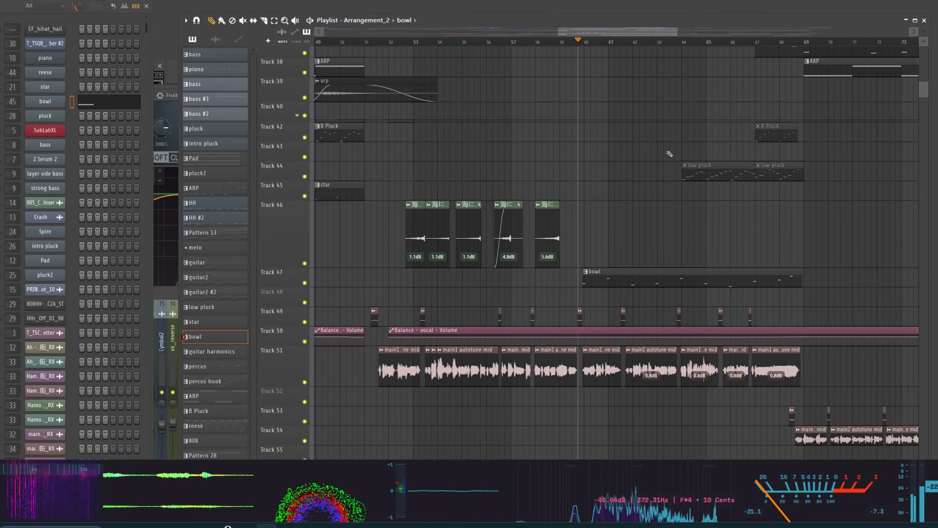
# Look over the clips on the Playlist's upper tracks between bars 51 and 69, up to the siren samples on Track 14.
pyautogui.scroll(3, 704, 158)
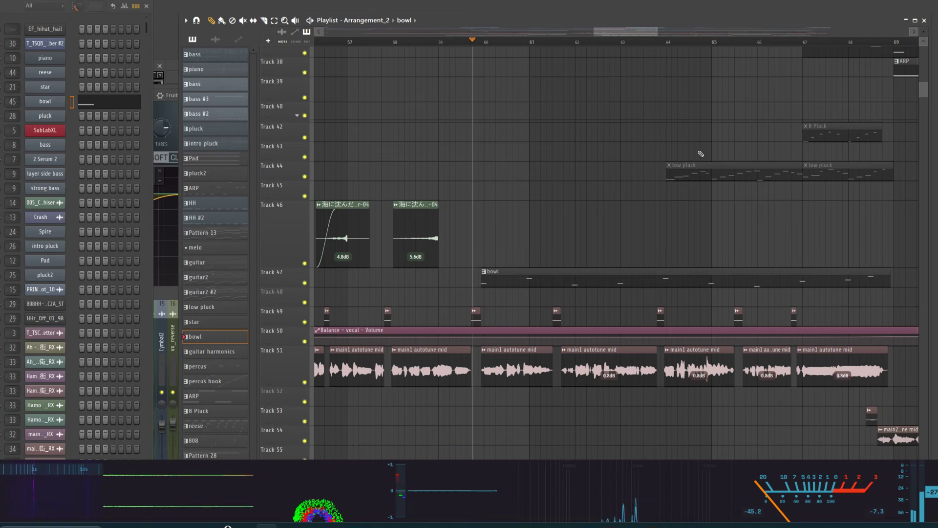
pyautogui.scroll(6, 699, 154)
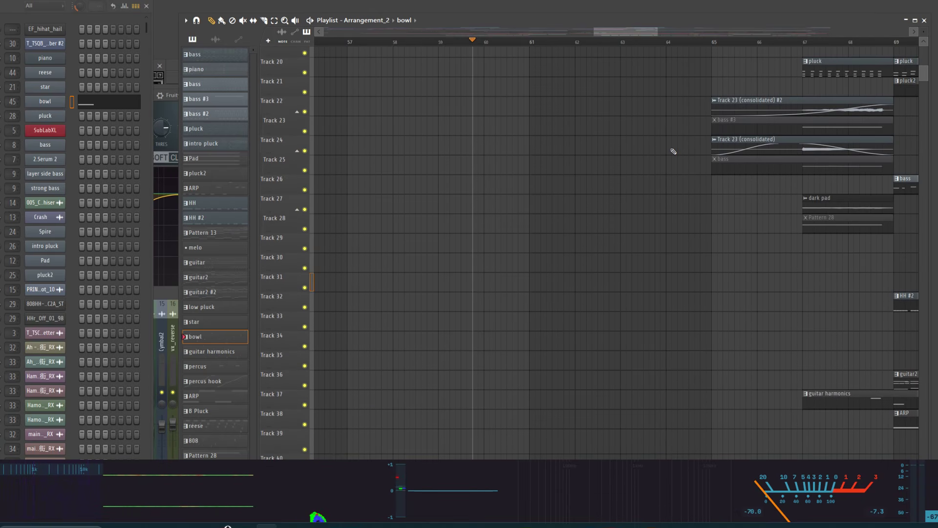
pyautogui.scroll(-3, 673, 151)
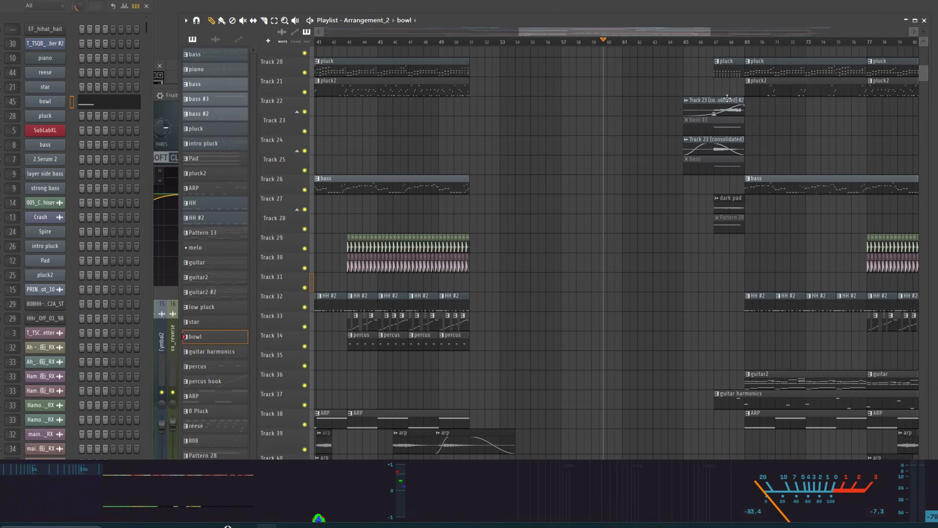
pyautogui.scroll(4, 730, 91)
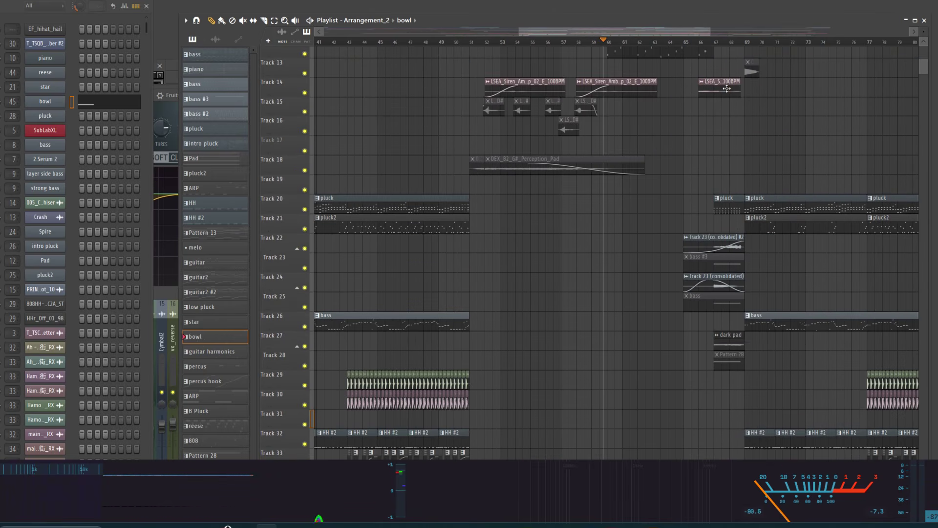
pyautogui.scroll(3, 736, 96)
pyautogui.scroll(3, 699, 135)
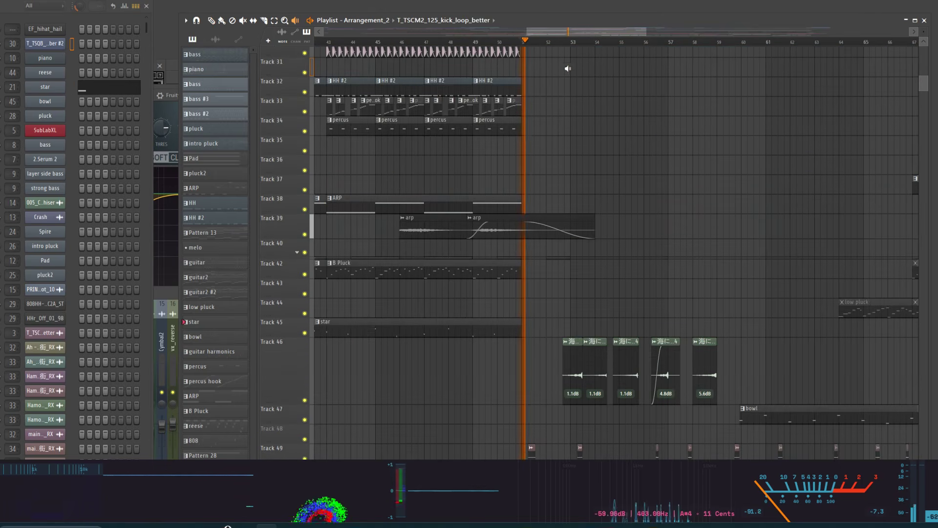
# Play the arrangement from bar 51, following the vocal clips on Track 51 and the audio clips on Track 46, and stop the playback.
pyautogui.scroll(-5, 592, 96)
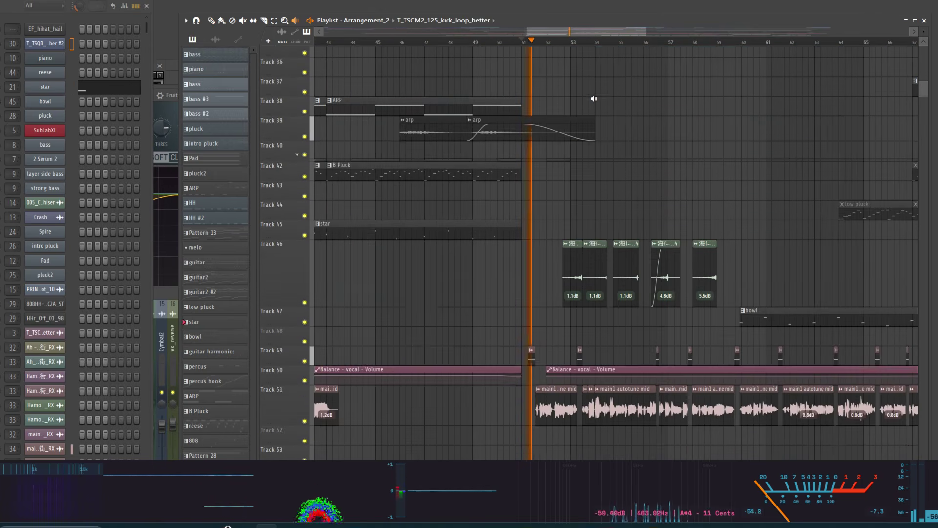
pyautogui.scroll(2, 611, 99)
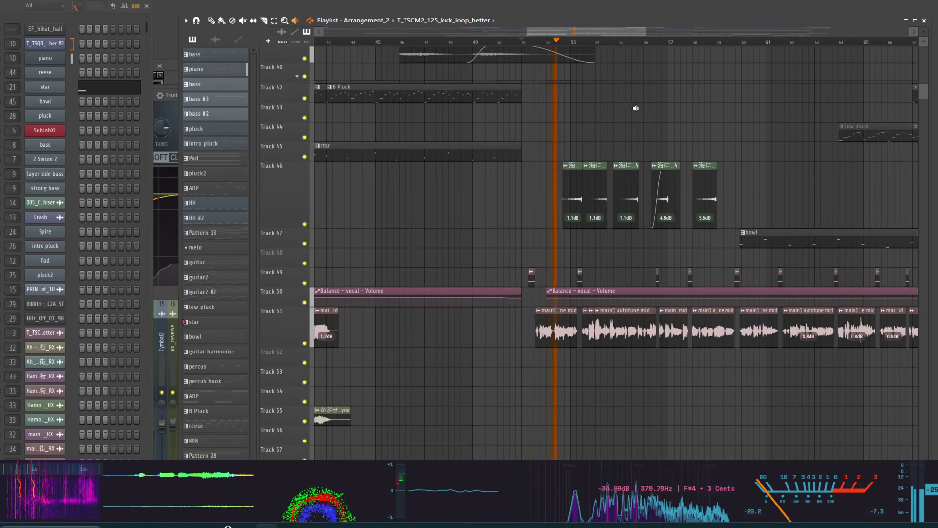
pyautogui.scroll(3, 636, 105)
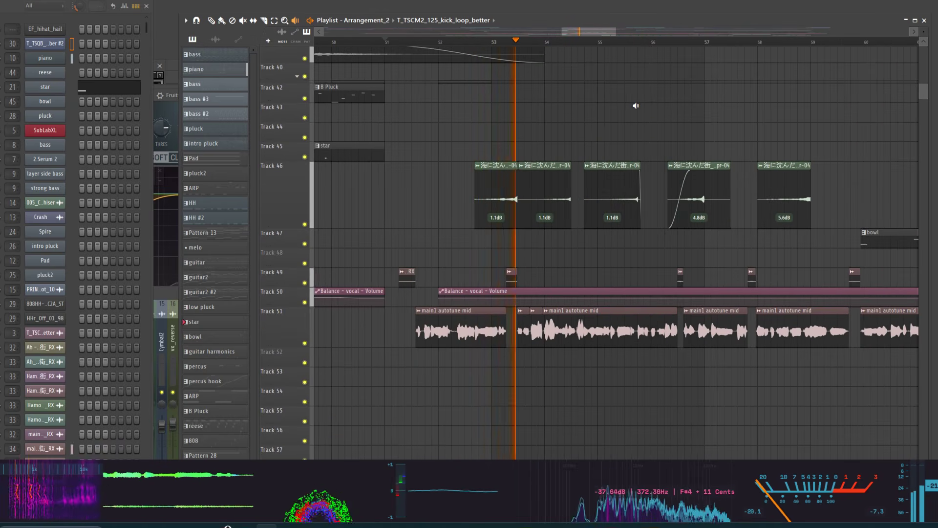
pyautogui.scroll(-3, 633, 105)
pyautogui.scroll(2, 654, 104)
pyautogui.scroll(2, 593, 141)
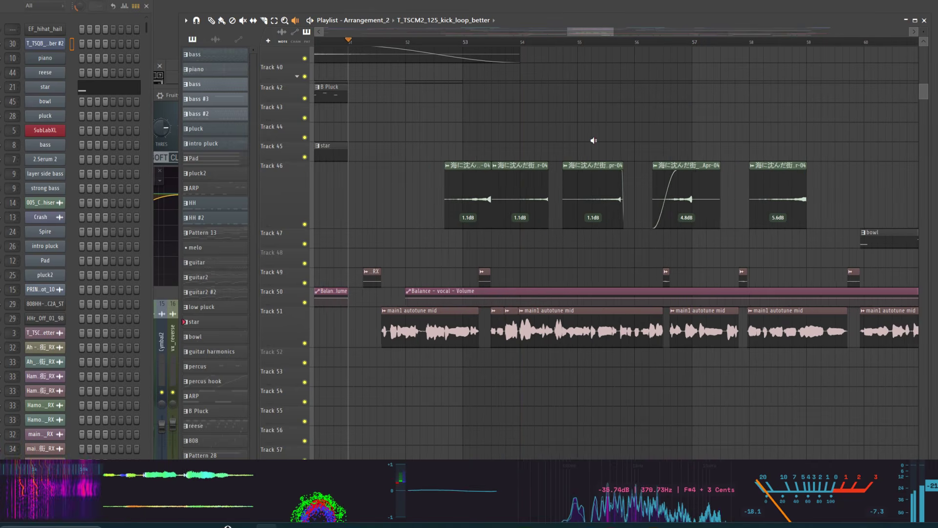
pyautogui.press('space')
# Audition the first four audio clips on Track 46 on their own, one after another.
pyautogui.click(450, 195)
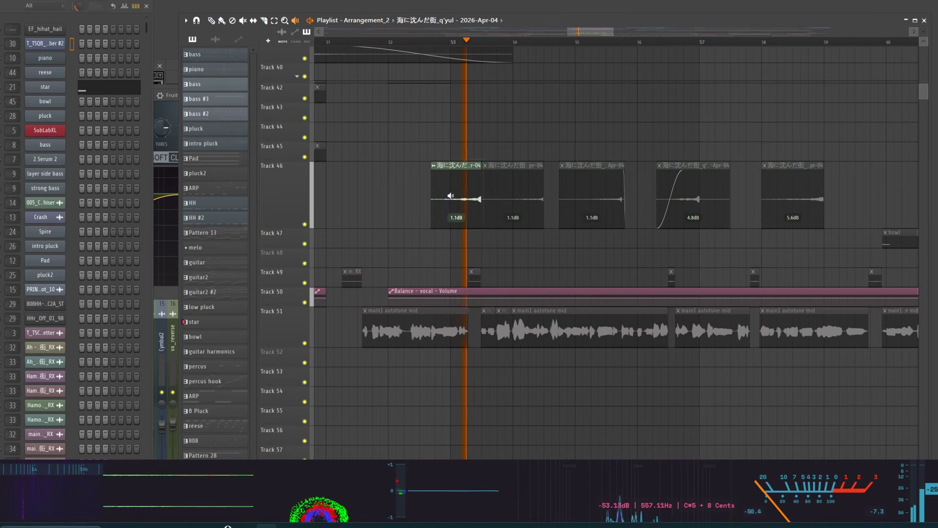
pyautogui.moveTo(518, 195); pyautogui.dragTo(518, 194)
pyautogui.moveTo(607, 181); pyautogui.dragTo(608, 182)
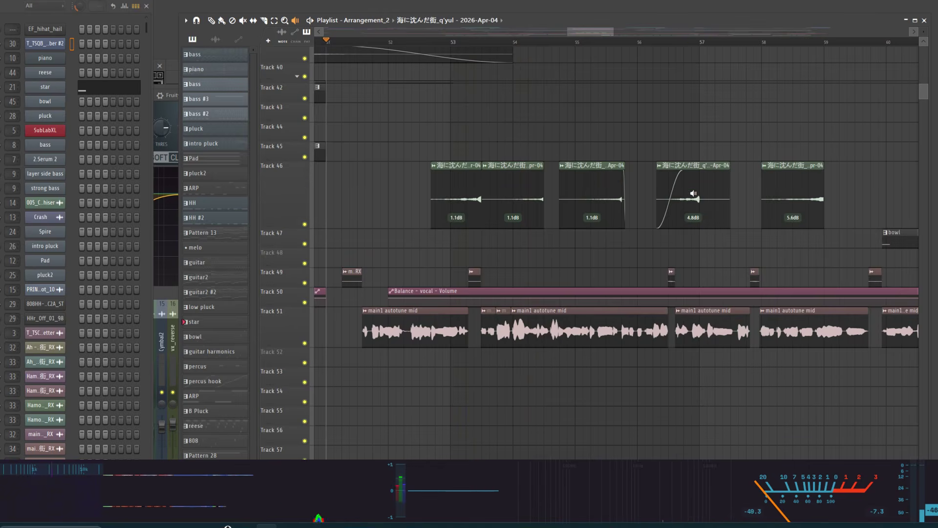
pyautogui.moveTo(691, 195); pyautogui.dragTo(690, 195)
# Look over the vocal tracks down to Track 65, play the arrangement from bar 67 into the section at bar 69, and stop the playback.
pyautogui.scroll(-4, 693, 197)
pyautogui.scroll(3, 692, 197)
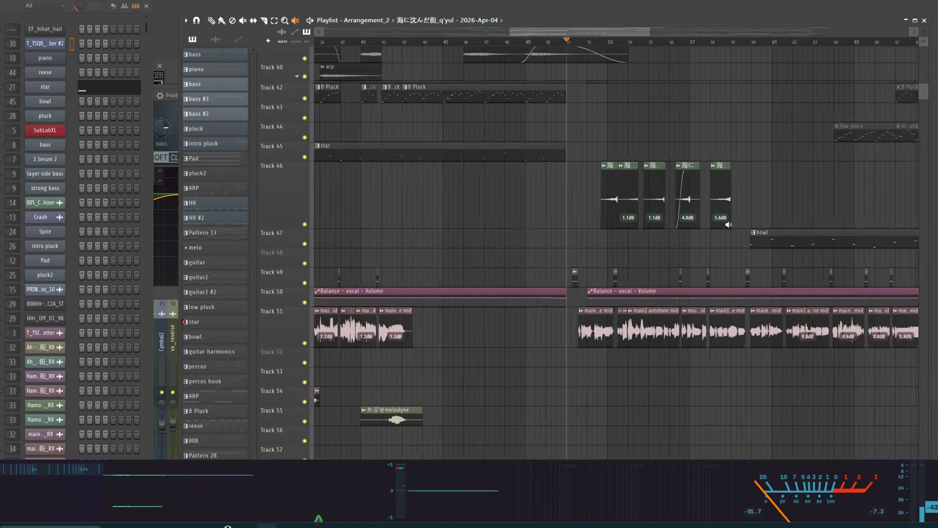
pyautogui.scroll(-4, 658, 205)
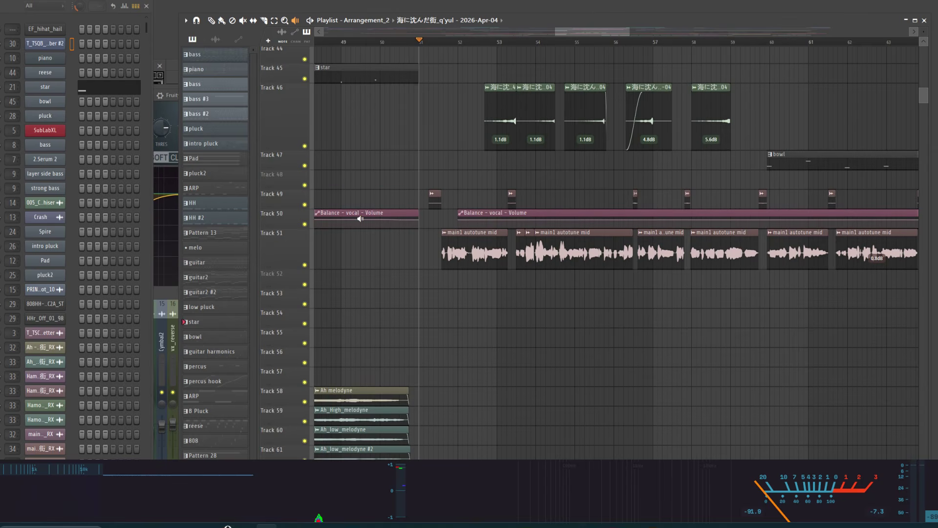
pyautogui.scroll(-4, 533, 217)
pyautogui.scroll(2, 489, 195)
pyautogui.scroll(-3, 537, 186)
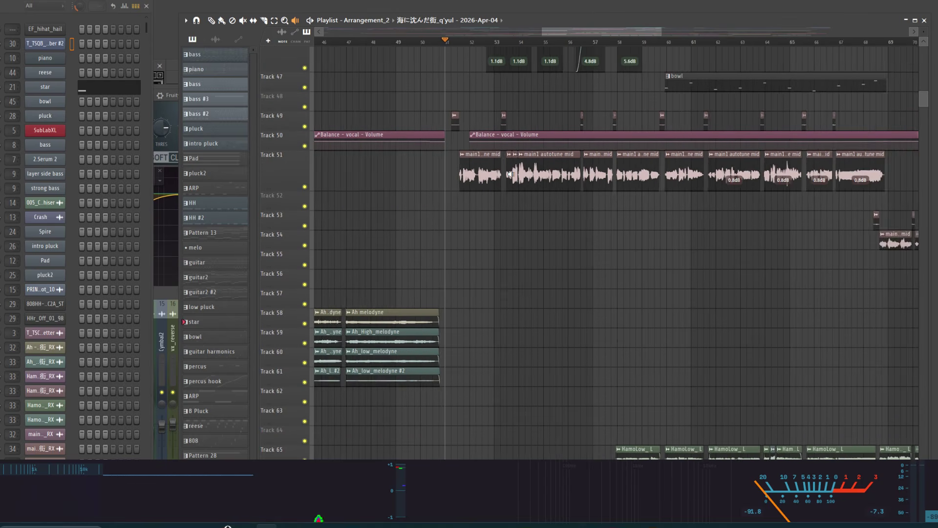
pyautogui.scroll(-3, 599, 174)
pyautogui.scroll(8, 599, 173)
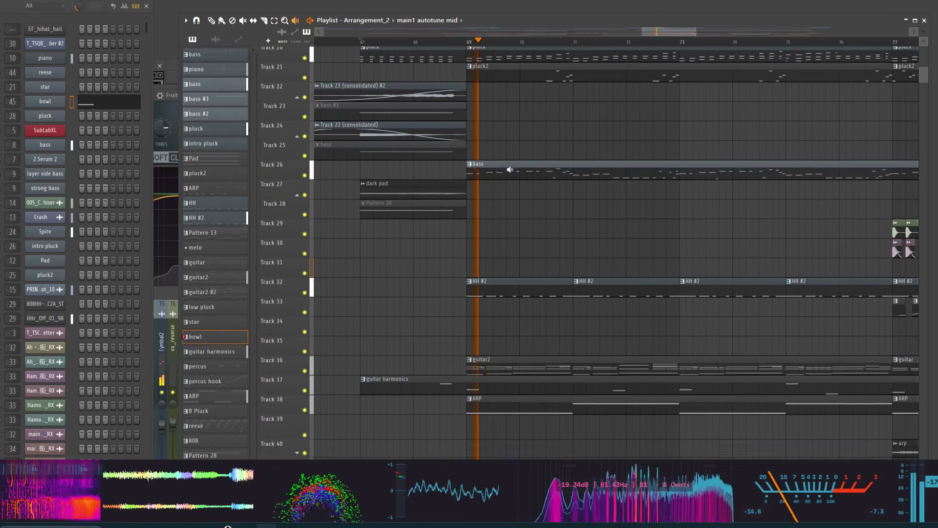
pyautogui.scroll(3, 508, 168)
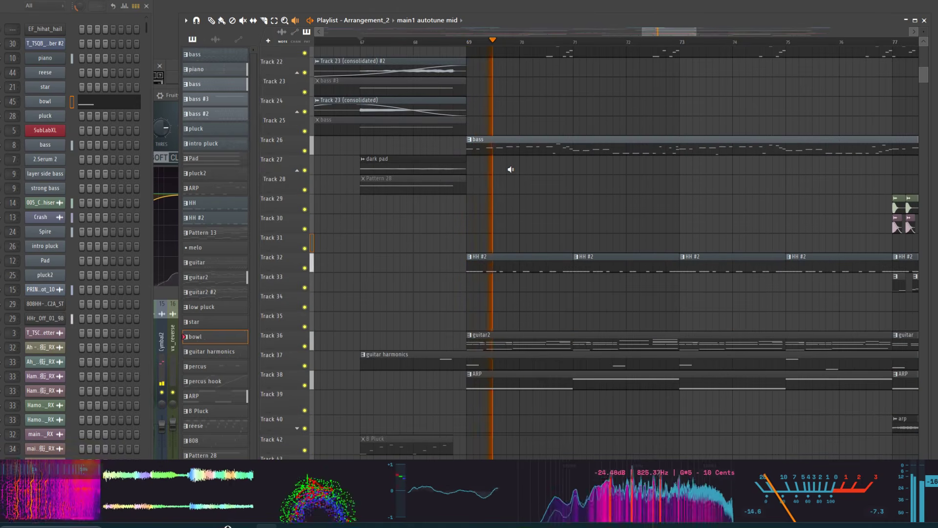
pyautogui.press('space')
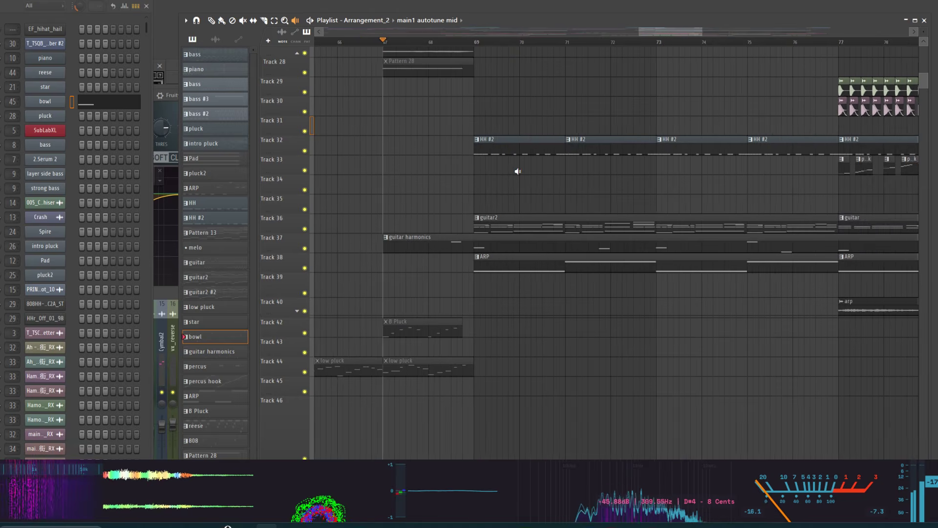
# Audition the guitar2 clip on Track 36 from bar 69 on its own and stop the playback.
pyautogui.scroll(3, 531, 199)
pyautogui.scroll(-2, 525, 243)
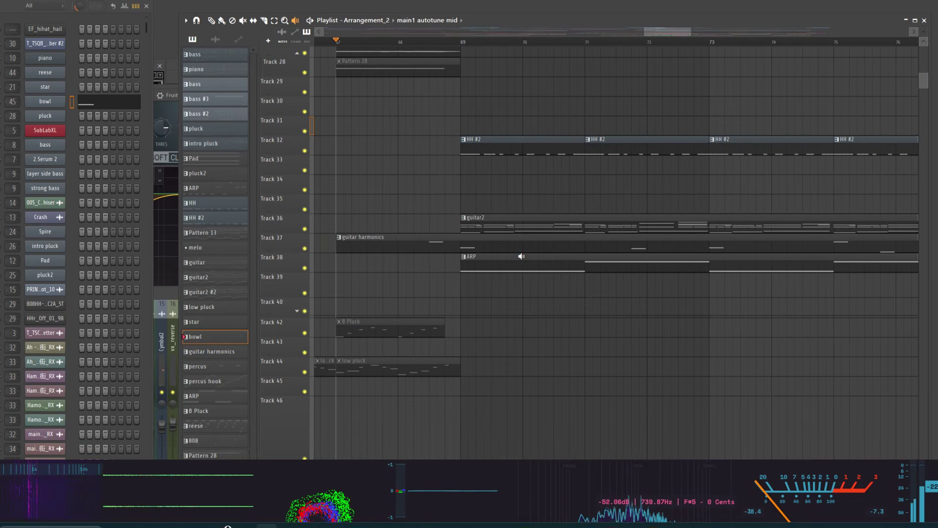
pyautogui.click(485, 227)
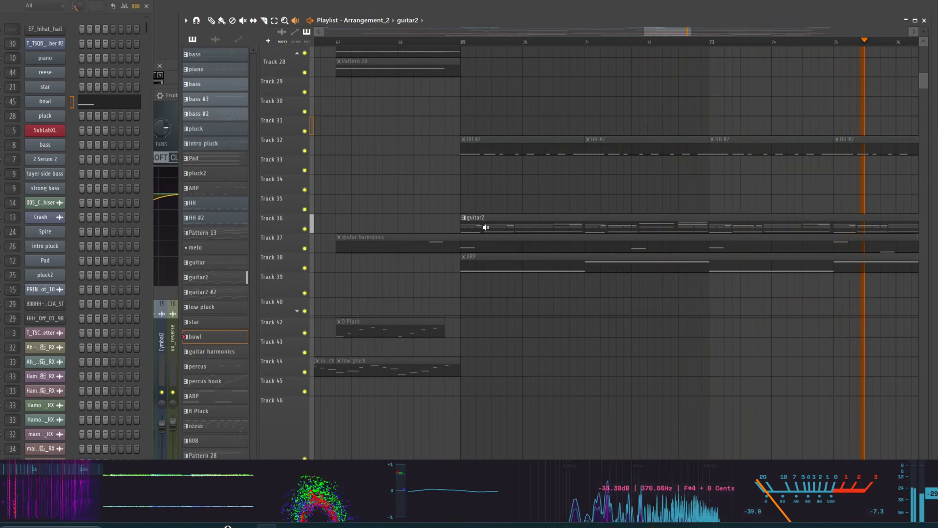
pyautogui.press('space')
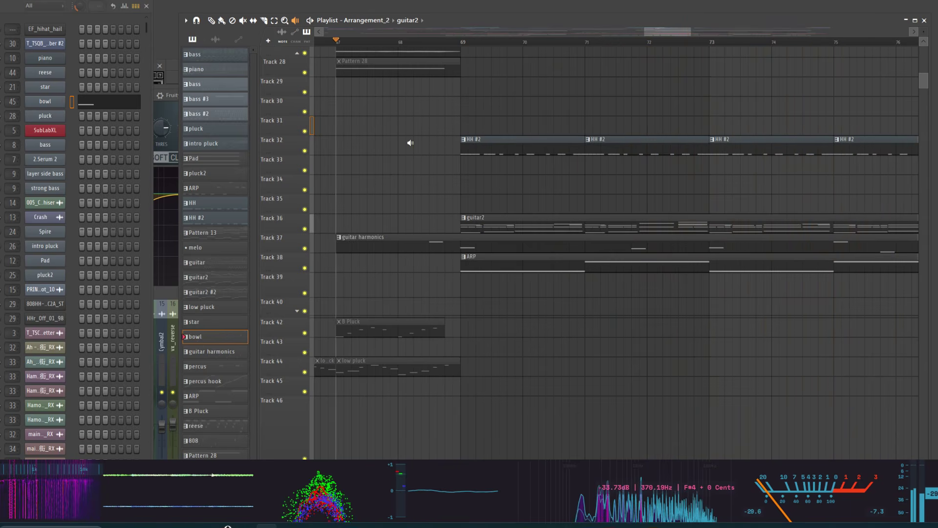
# Open the guitar2 clip's notes in the Piano roll and examine its Picked Acoustic Guitar instrument, closing the instrument again.
pyautogui.click(212, 21)
pyautogui.doubleClick(495, 217)
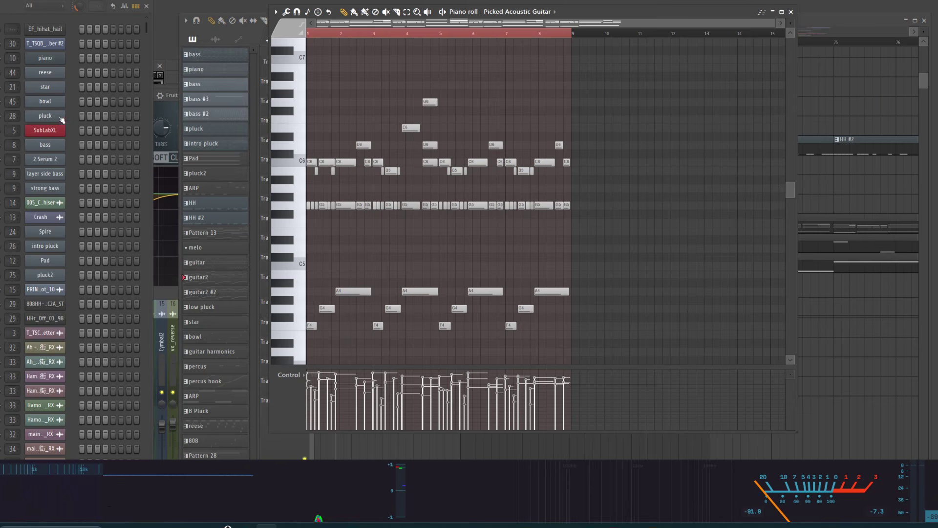
pyautogui.scroll(-10, 53, 161)
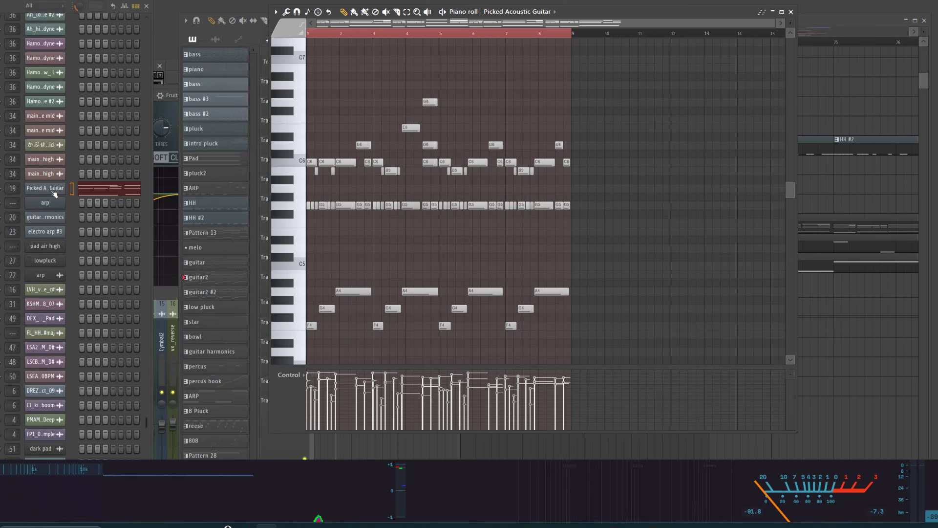
pyautogui.click(54, 191)
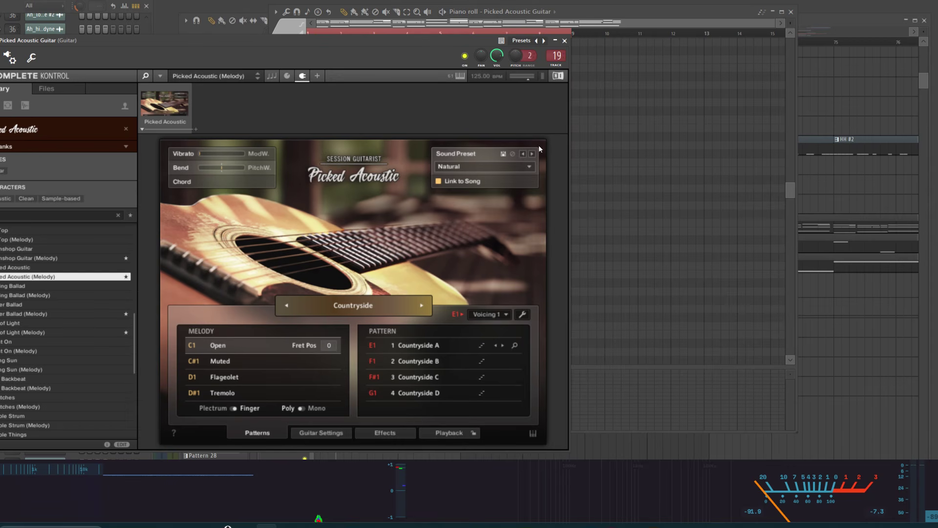
pyautogui.click(566, 40)
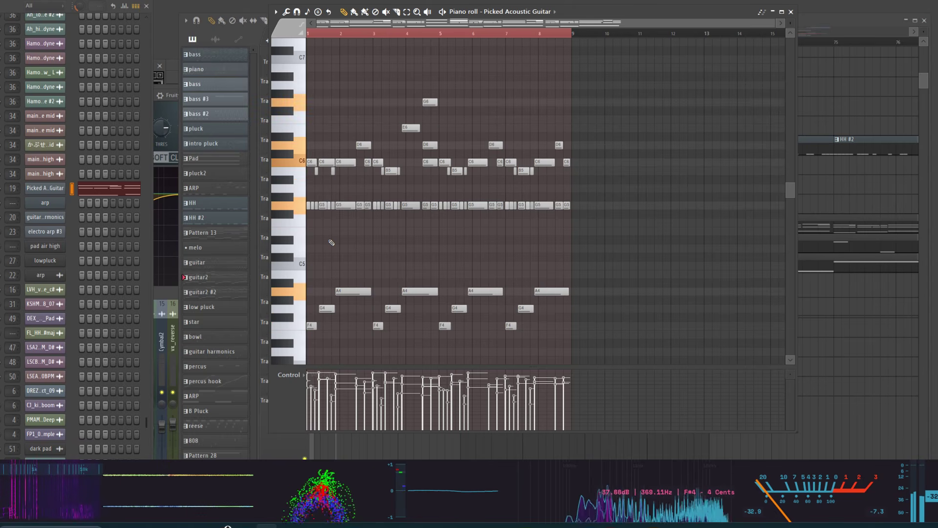
# Stop the guitar2 pattern's playback and examine the spacing of its opening notes in bar 1 up close.
pyautogui.press('space')
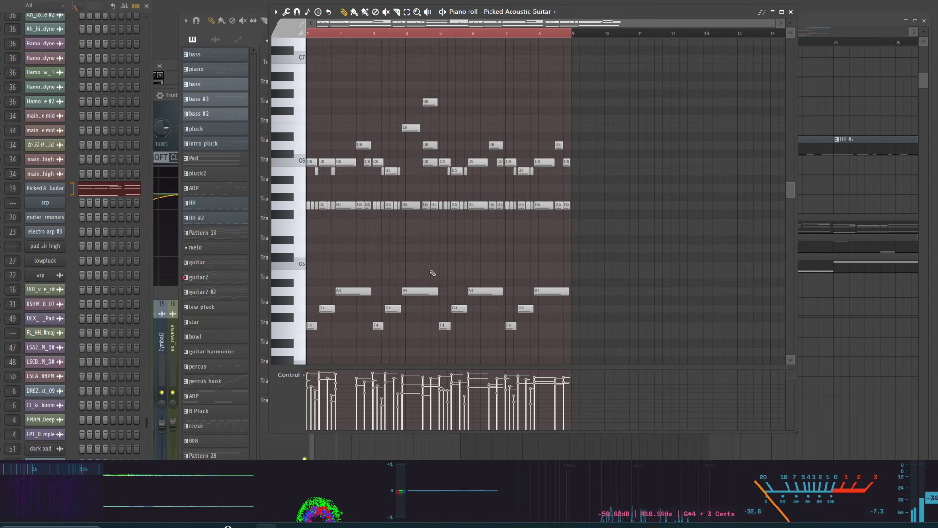
pyautogui.scroll(4, 405, 230)
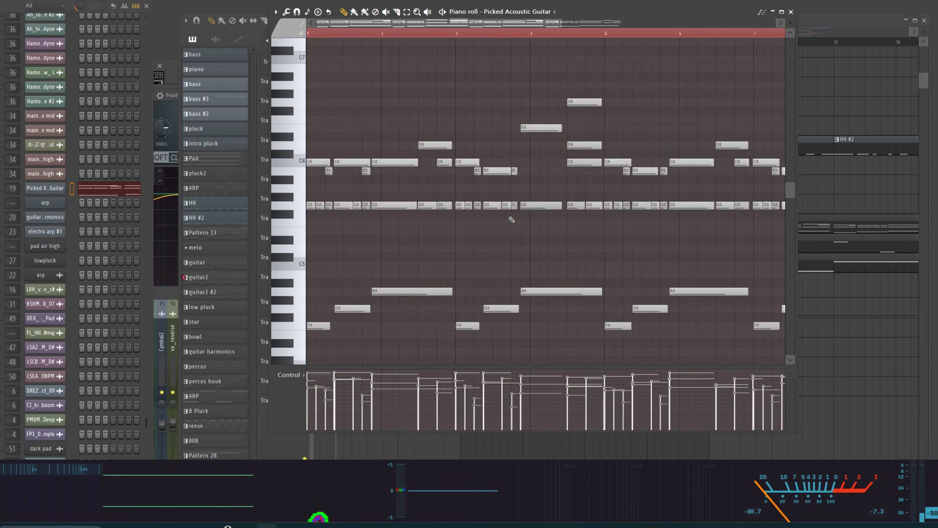
pyautogui.scroll(5, 350, 133)
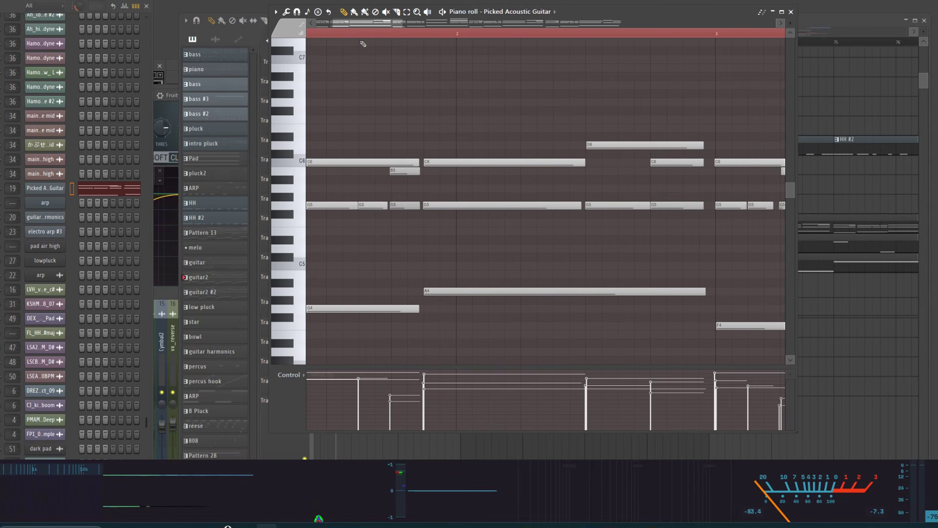
pyautogui.moveTo(360, 30); pyautogui.dragTo(305, 28)
pyautogui.scroll(3, 326, 174)
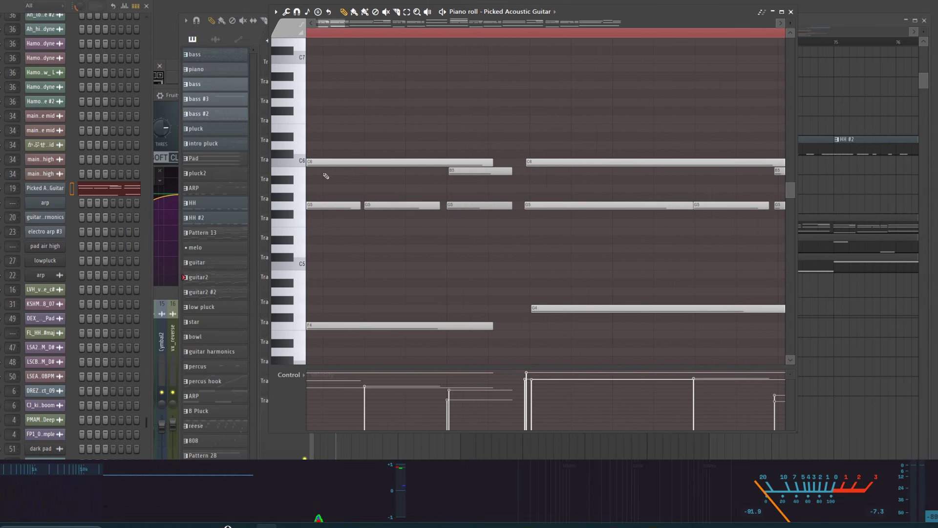
pyautogui.scroll(-3, 437, 209)
pyautogui.scroll(-2, 452, 207)
pyautogui.scroll(3, 494, 167)
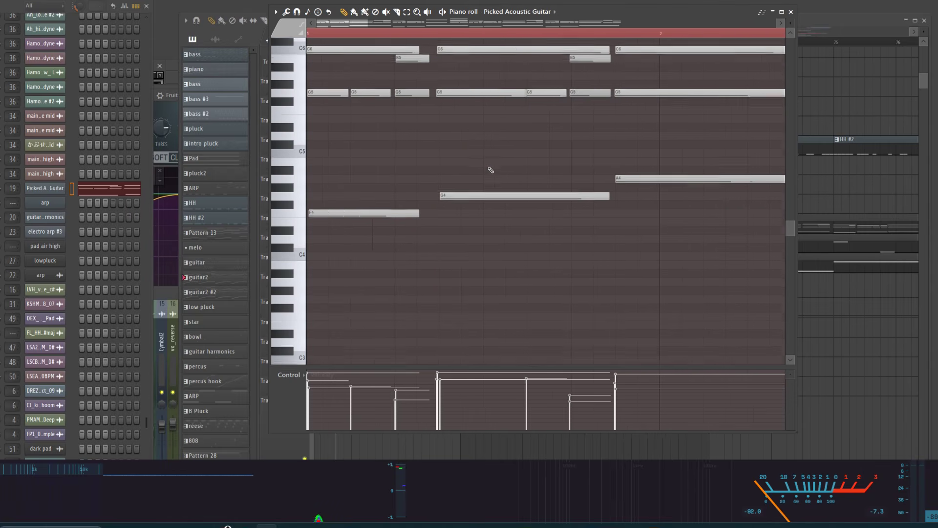
# Compare the start times of the A4, G5 and C6 guitar notes around bar 2, and view the whole pattern again.
pyautogui.scroll(2, 487, 171)
pyautogui.scroll(-5, 489, 151)
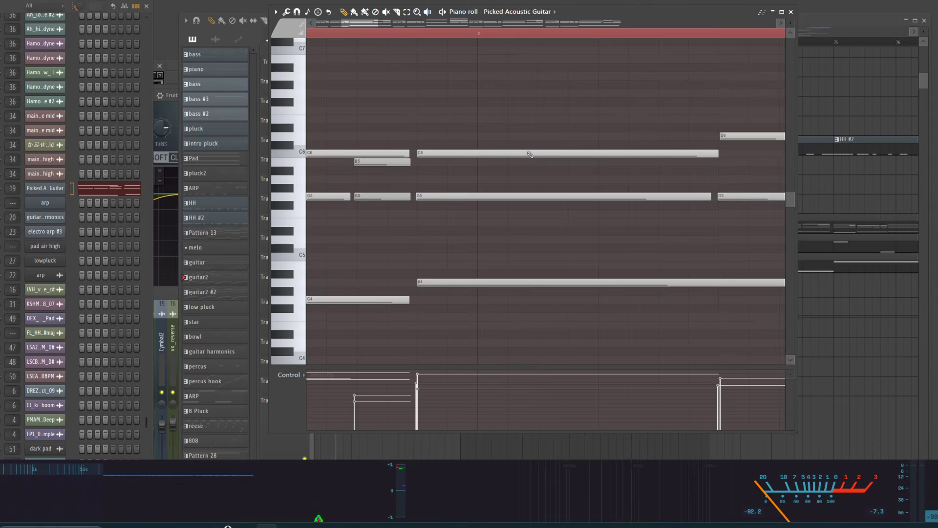
pyautogui.scroll(3, 522, 157)
pyautogui.scroll(2, 484, 149)
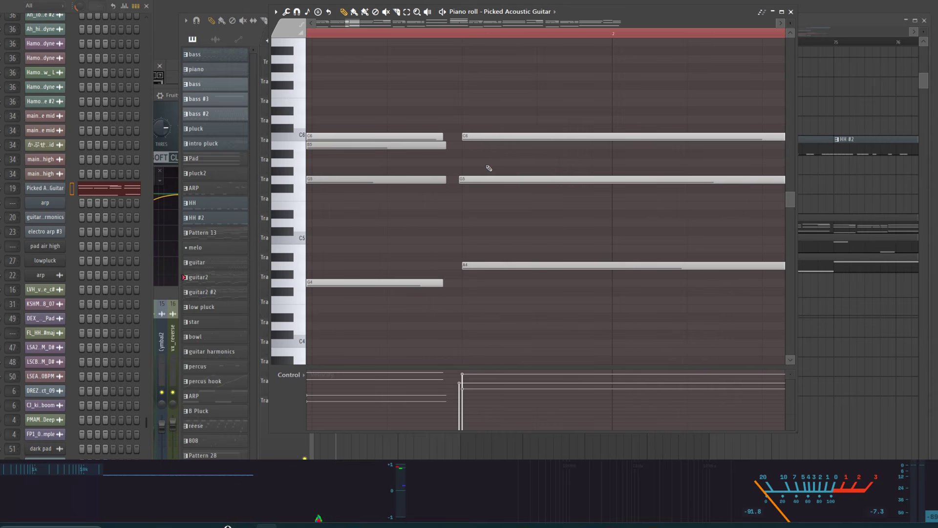
pyautogui.hscroll(5, 488, 167)
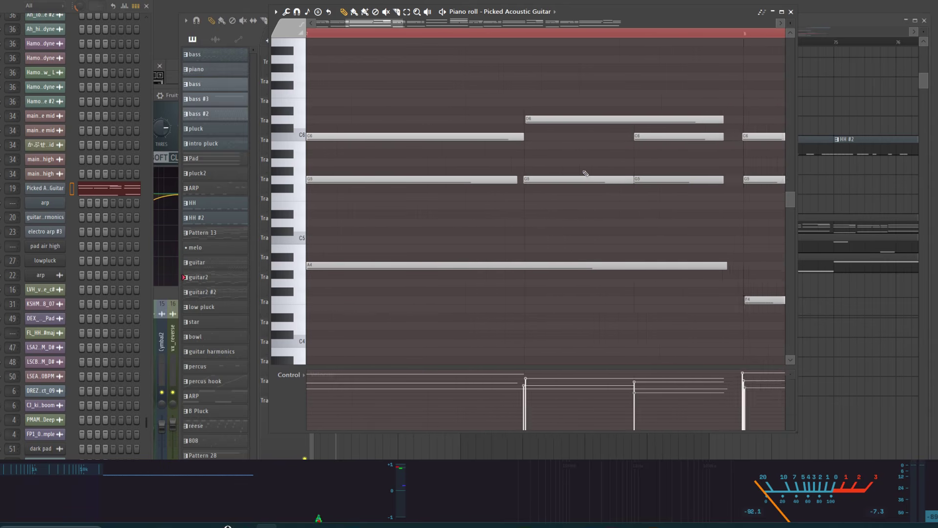
pyautogui.scroll(-6, 537, 220)
pyautogui.scroll(2, 452, 290)
pyautogui.scroll(-2, 463, 267)
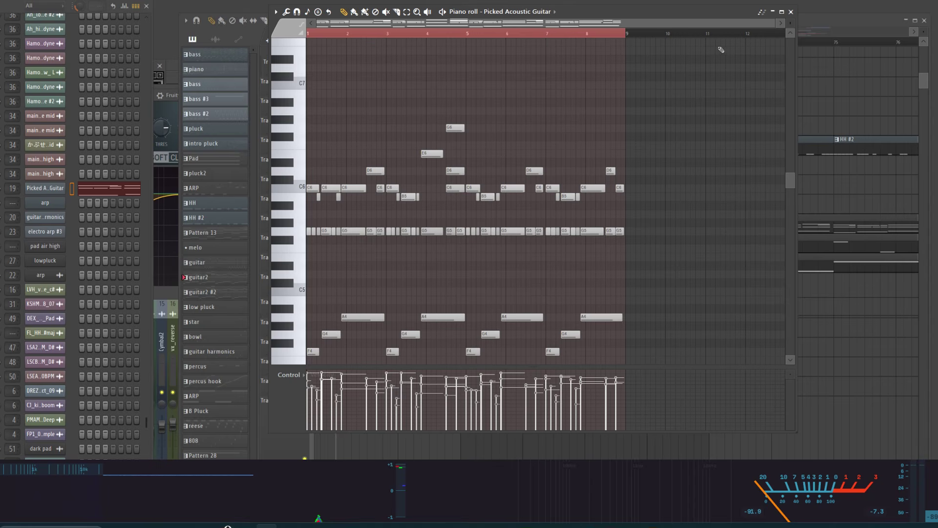
# Close the Piano roll and increase the height of the guitar2 and guitar harmonics tracks, Tracks 36 and 37, in the Playlist.
pyautogui.click(789, 11)
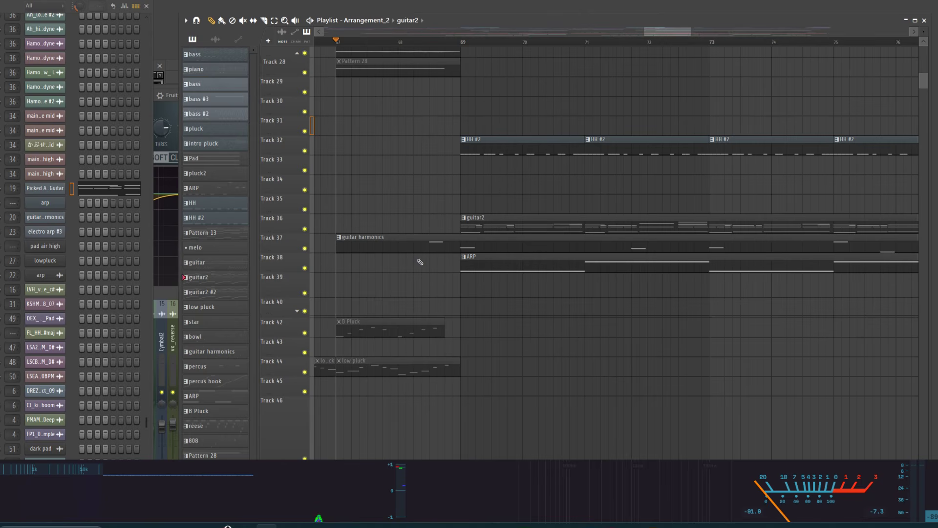
pyautogui.moveTo(284, 250); pyautogui.dragTo(283, 279)
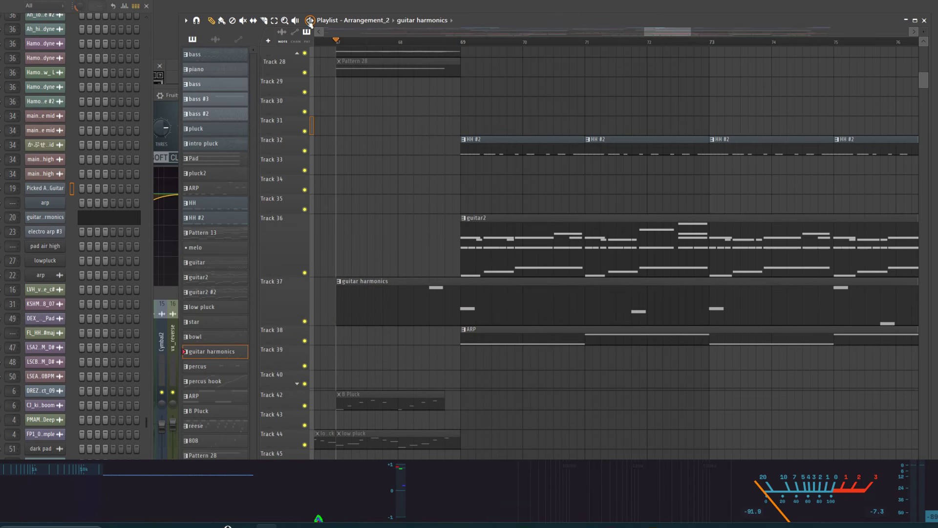
# Play the song briefly from bar 67, stop it, and audition the guitar harmonics clip on Track 37 alone.
pyautogui.click(295, 20)
pyautogui.press('space')
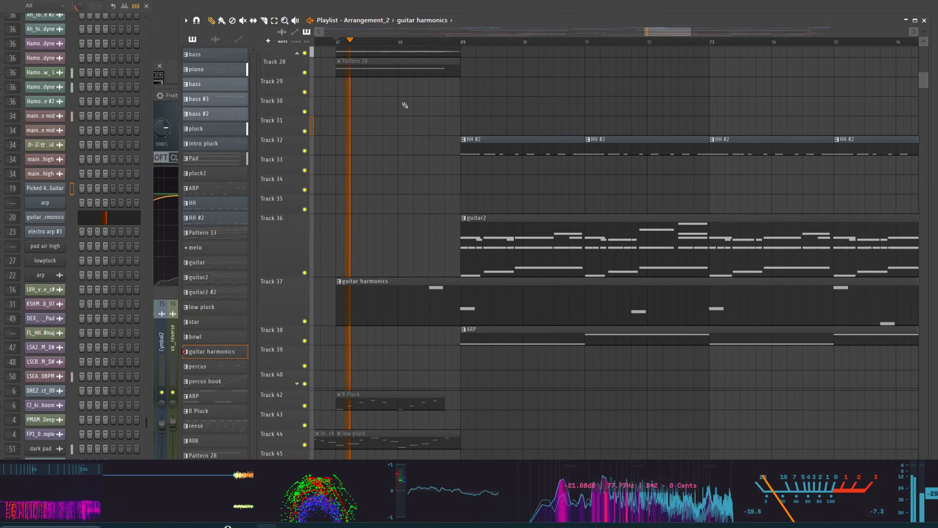
pyautogui.press('space')
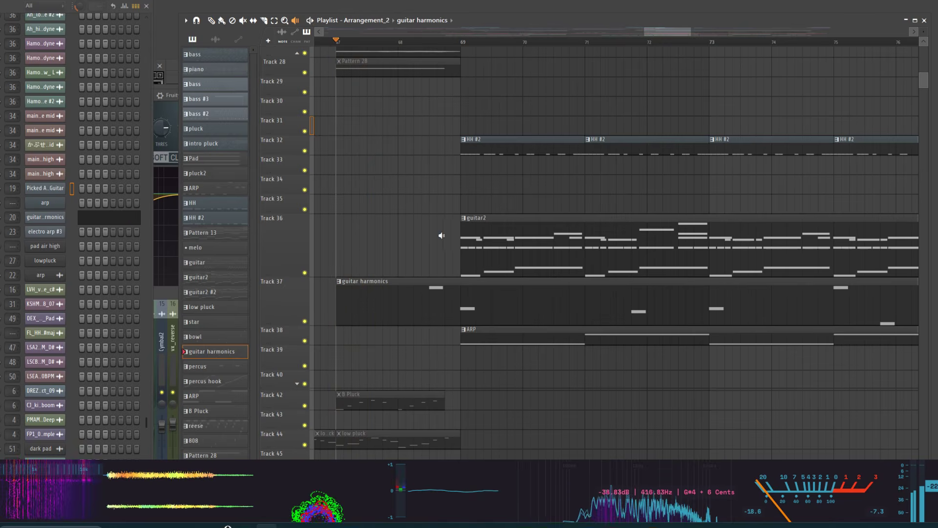
pyautogui.click(435, 297)
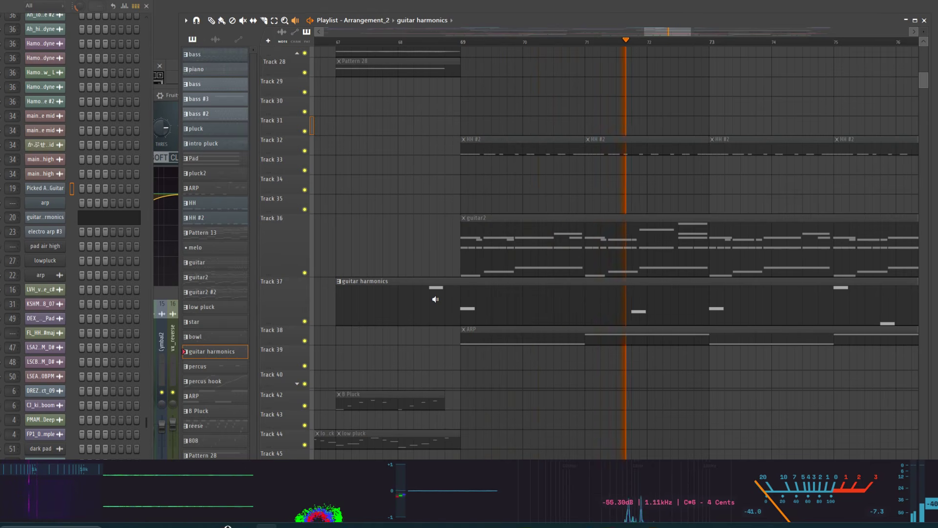
# Examine how the guitar2 and guitar harmonics clips sit among the surrounding bass, percussion, ARP and pluck tracks from bar 65 onward.
pyautogui.scroll(-4, 495, 309)
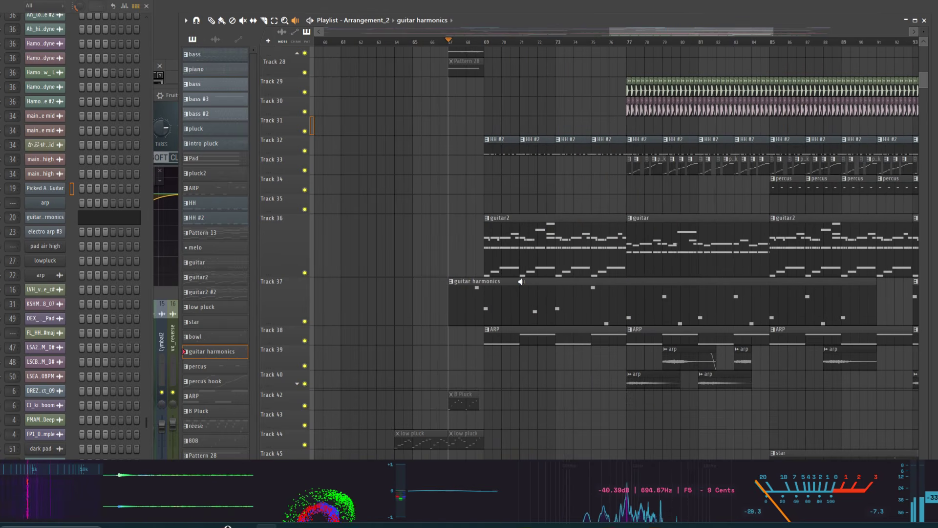
pyautogui.scroll(1, 510, 280)
pyautogui.scroll(1, 509, 281)
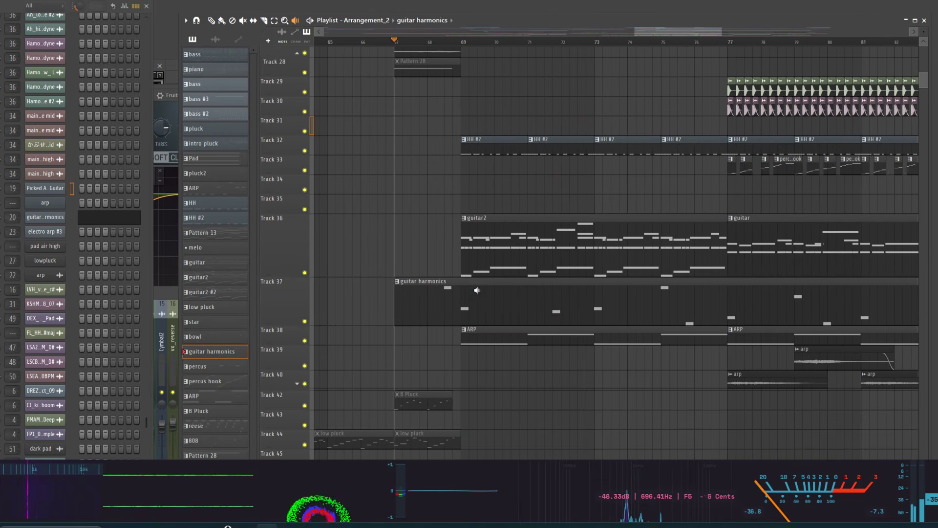
pyautogui.scroll(2, 471, 293)
pyautogui.scroll(4, 478, 292)
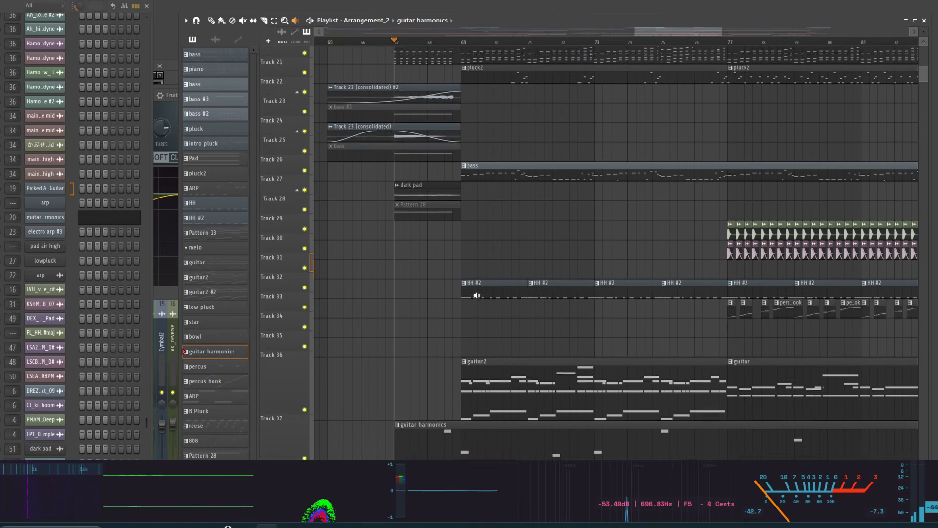
pyautogui.scroll(-6, 484, 293)
pyautogui.scroll(-6, 493, 298)
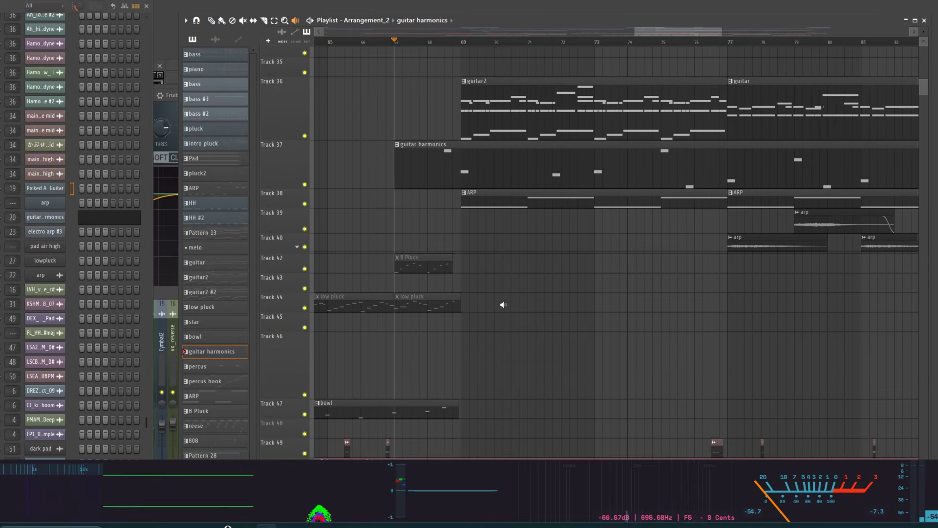
pyautogui.scroll(1, 502, 306)
pyautogui.scroll(-5, 508, 306)
pyautogui.scroll(6, 516, 293)
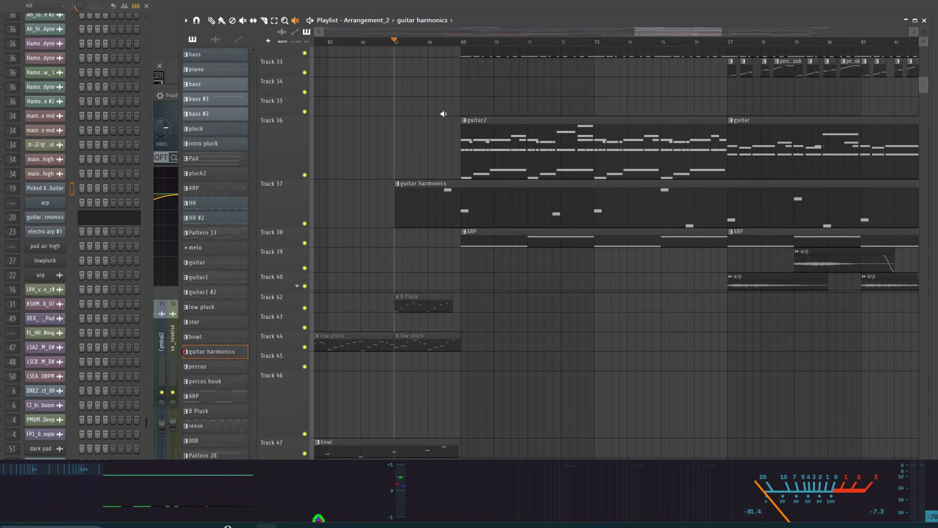
# Audition the guitar2 clip on Track 36 alone, and play the full arrangement from just after bar 68 through its entry.
pyautogui.click(483, 158)
pyautogui.moveTo(483, 157); pyautogui.dragTo(481, 157)
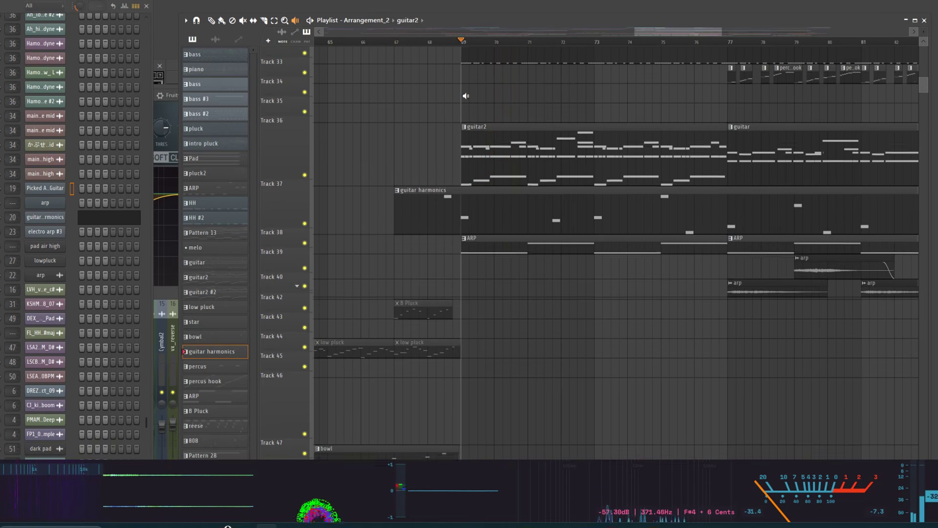
pyautogui.scroll(5, 450, 98)
pyautogui.click(440, 42)
pyautogui.press('space')
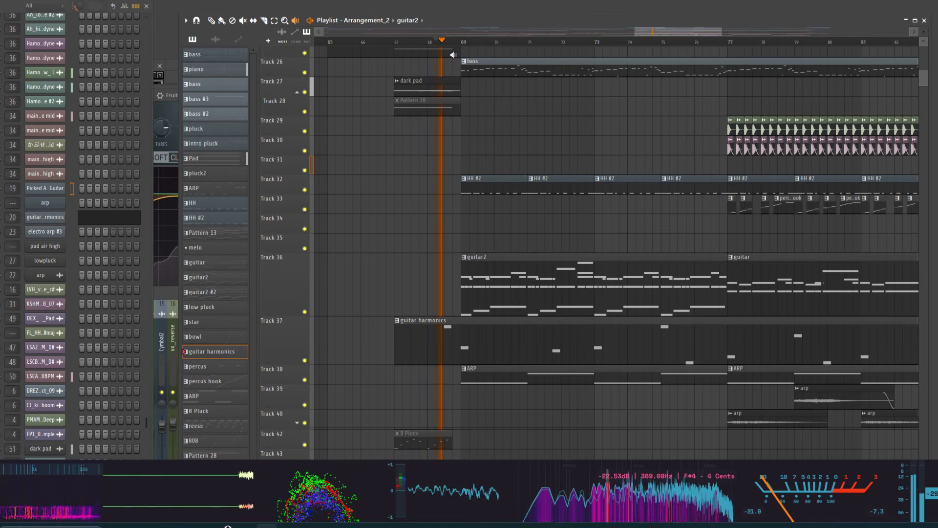
pyautogui.scroll(2, 512, 132)
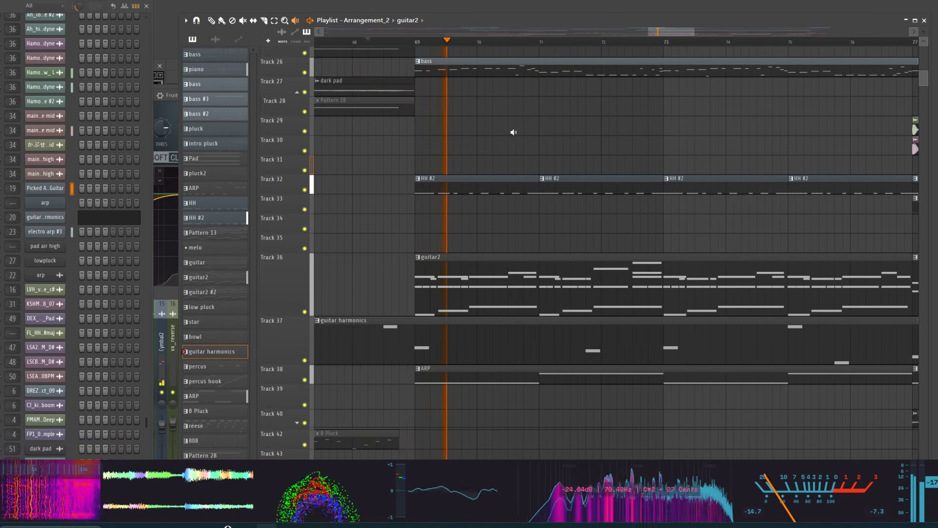
pyautogui.scroll(-2, 513, 132)
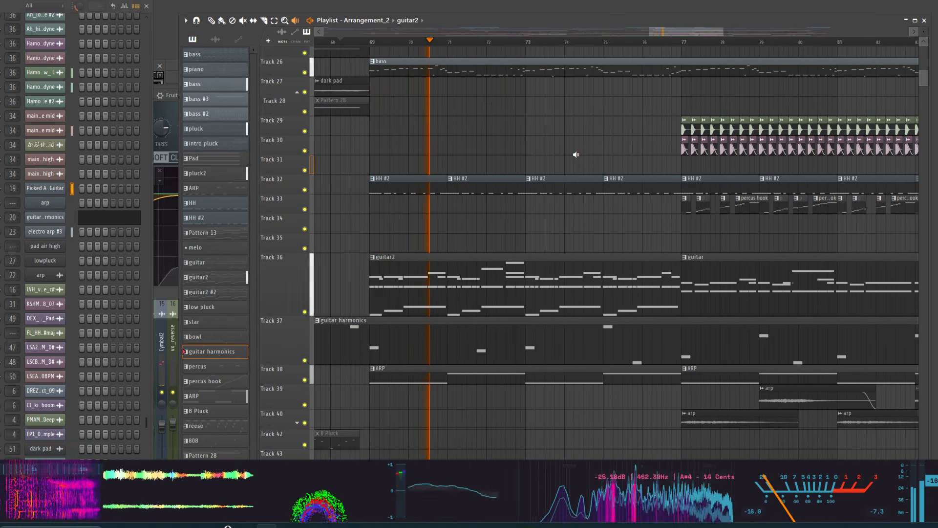
pyautogui.scroll(3, 576, 154)
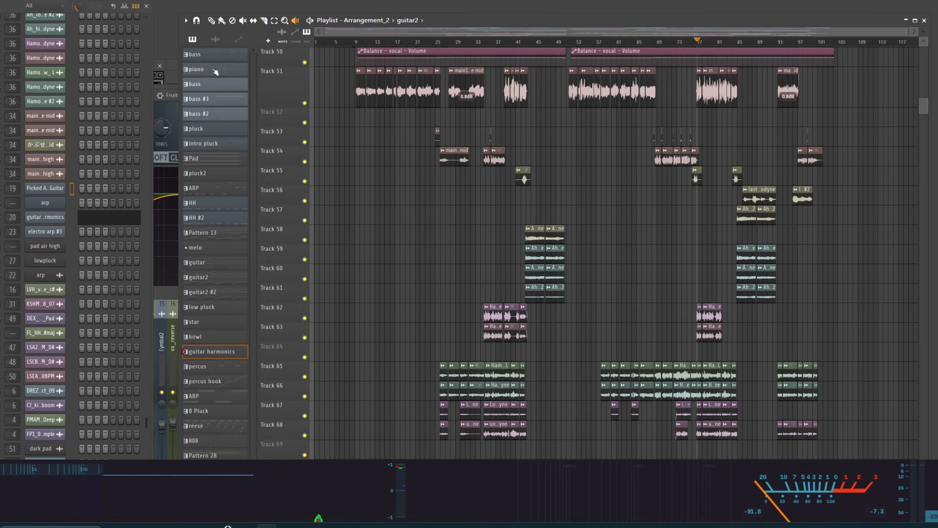
# Examine the layout of the main, harmony and unison vocal clips on Tracks 51 to 68, focusing on the section around bar 30.
pyautogui.click(211, 20)
pyautogui.scroll(2, 426, 109)
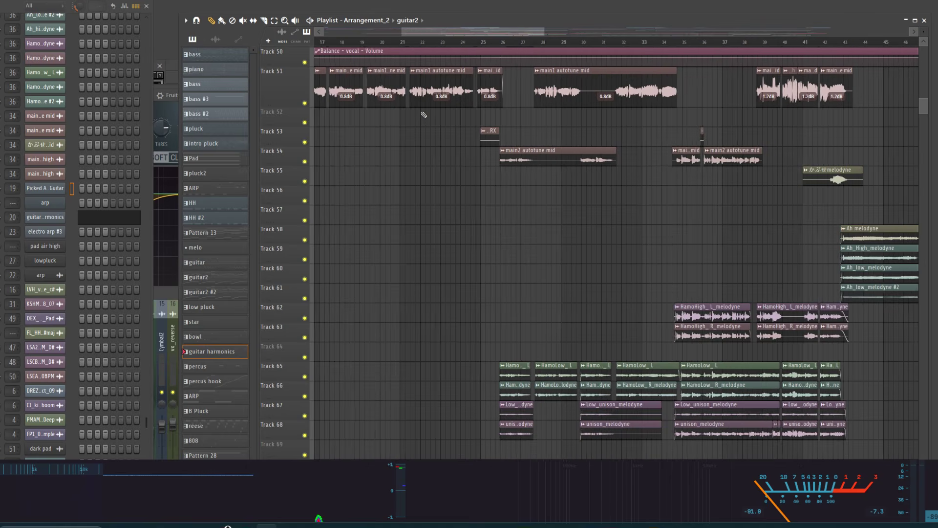
pyautogui.scroll(2, 429, 113)
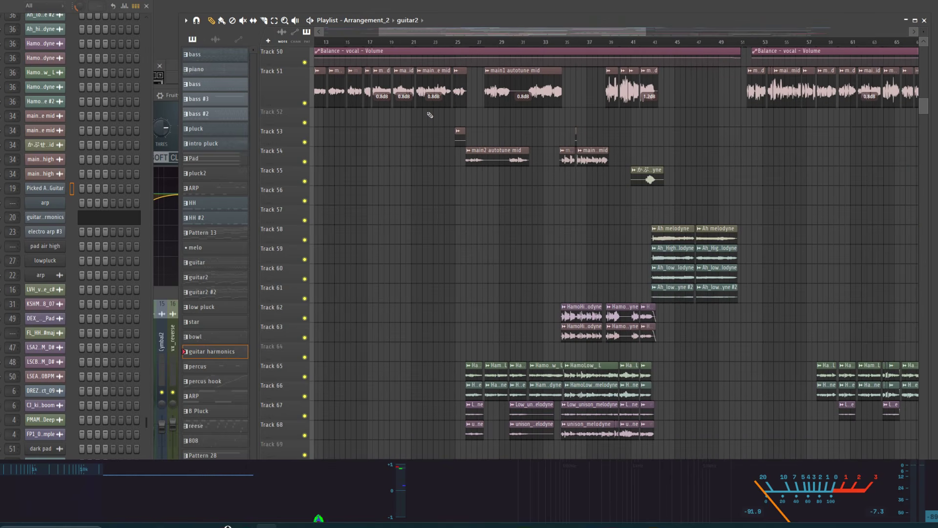
pyautogui.moveTo(416, 32); pyautogui.dragTo(396, 33)
pyautogui.moveTo(379, 49)
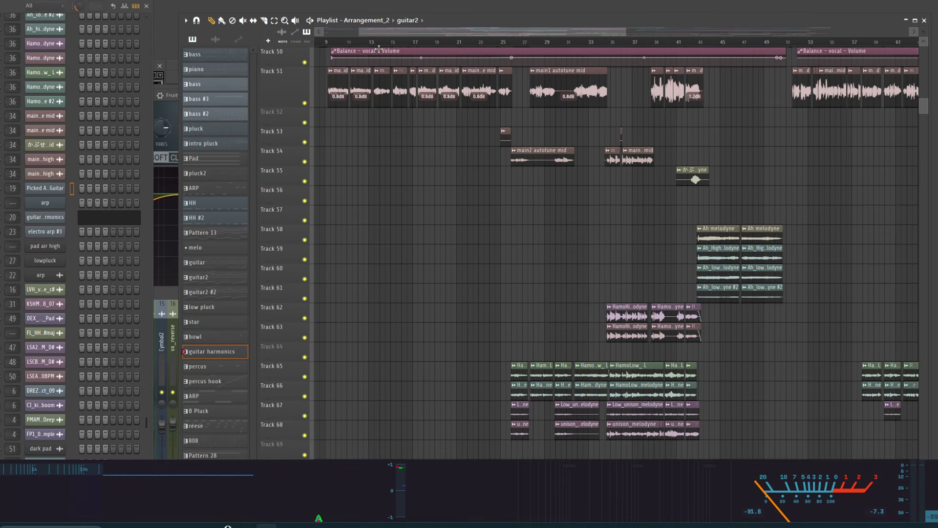
pyautogui.scroll(3, 379, 48)
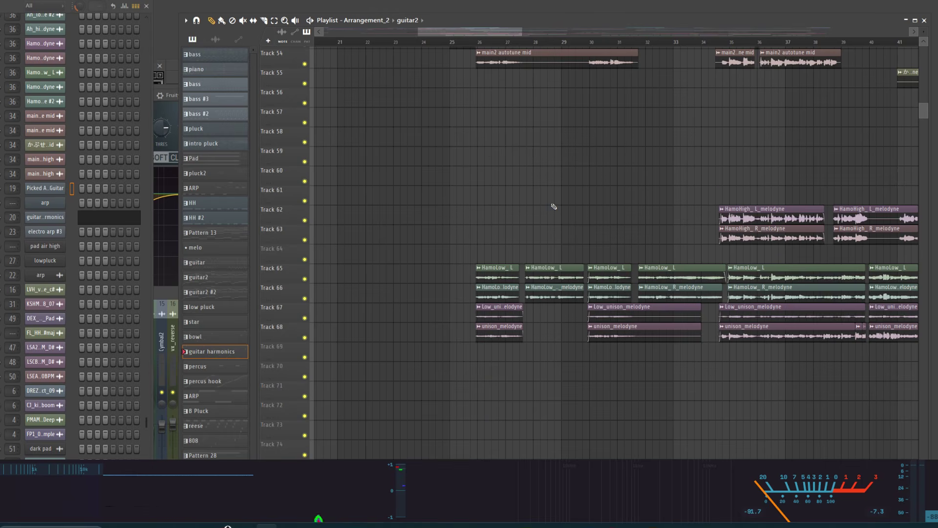
pyautogui.scroll(5, 554, 203)
pyautogui.scroll(-2, 557, 193)
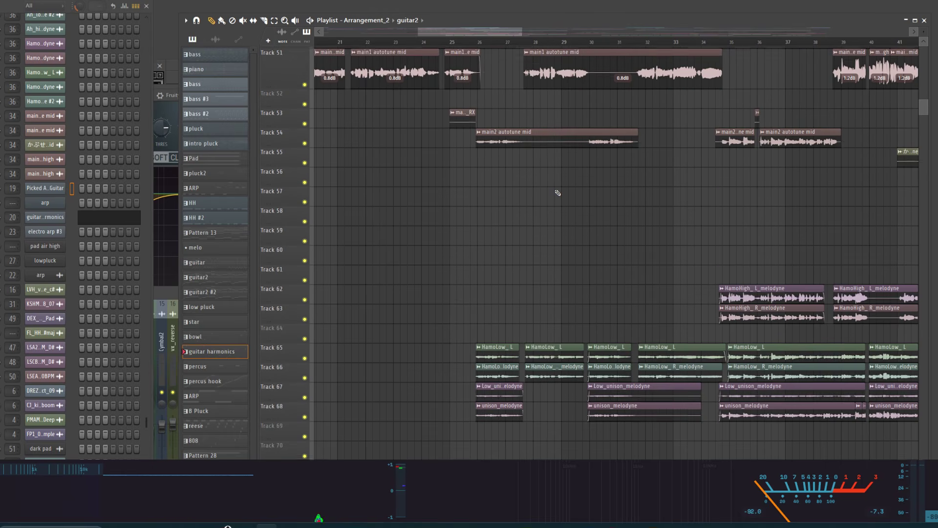
pyautogui.scroll(-4, 557, 193)
pyautogui.scroll(4, 594, 199)
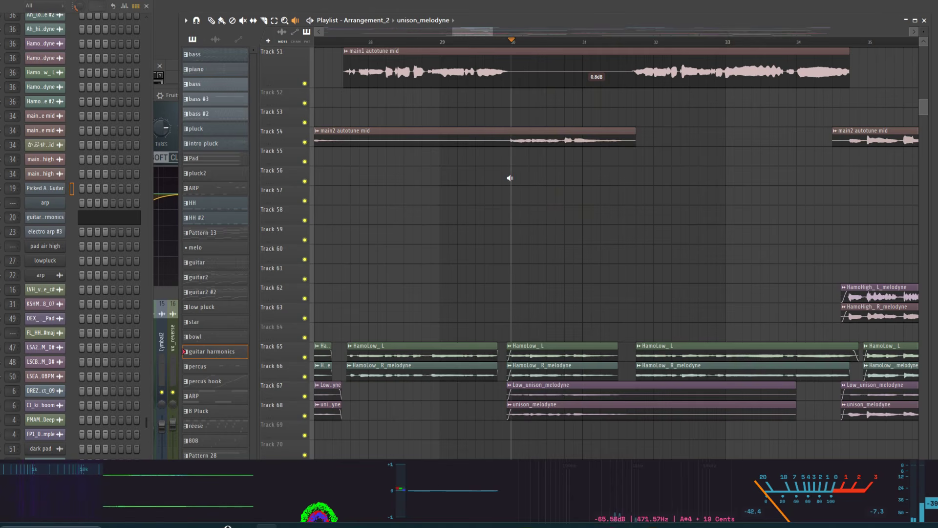
# Audition the HamoLow_ L harmony clip at bar 30 on Track 65 alone and view the neighbouring vocal clips.
pyautogui.scroll(-3, 565, 230)
pyautogui.scroll(1, 592, 290)
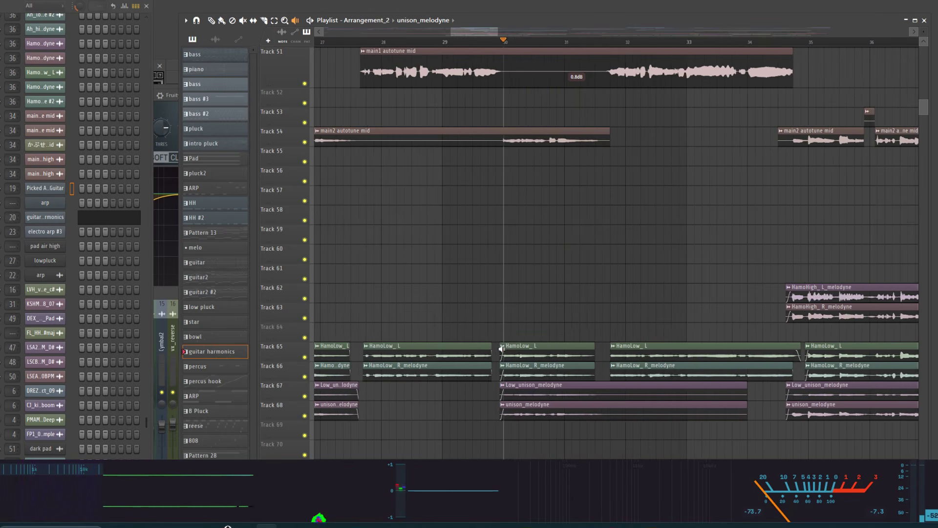
pyautogui.click(513, 351)
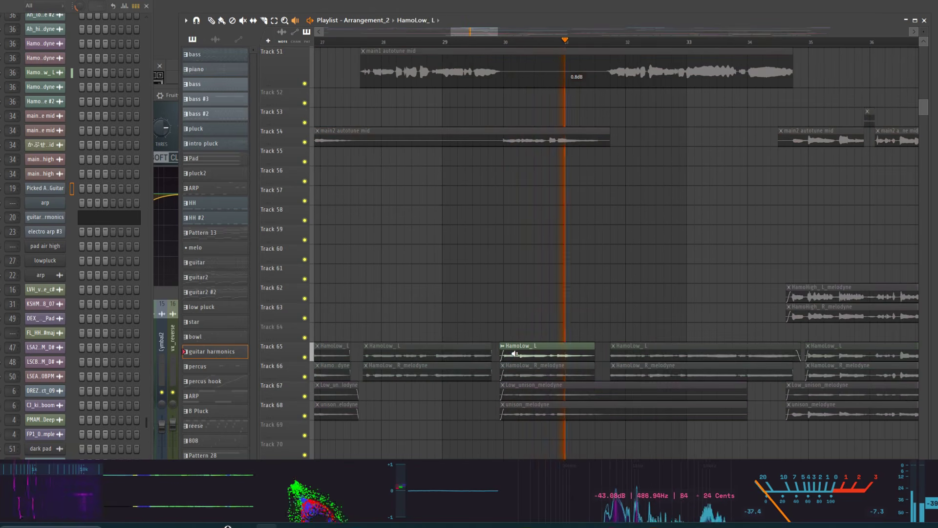
pyautogui.scroll(-2, 626, 256)
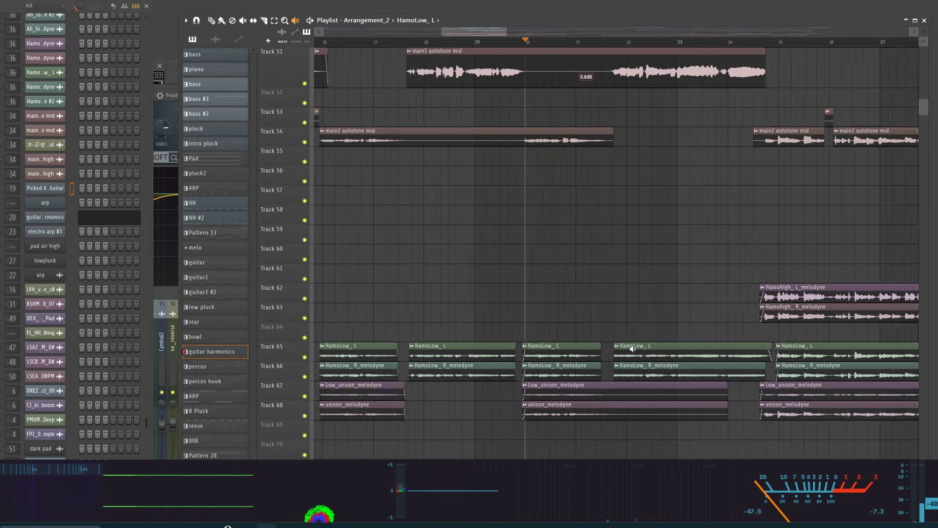
pyautogui.scroll(1, 609, 227)
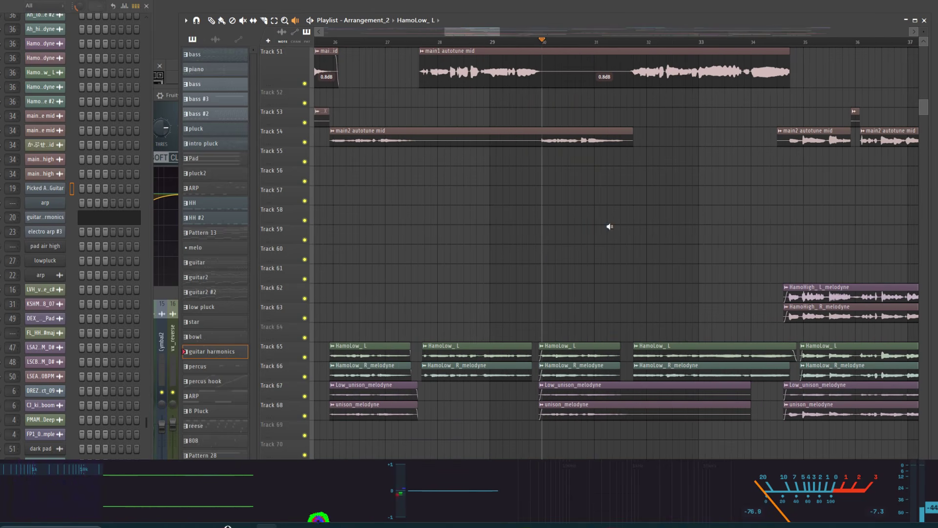
# Play the full arrangement from bar 30 to hear the layered vocals in context, and stop the playback.
pyautogui.click(548, 39)
pyautogui.scroll(-2, 748, 161)
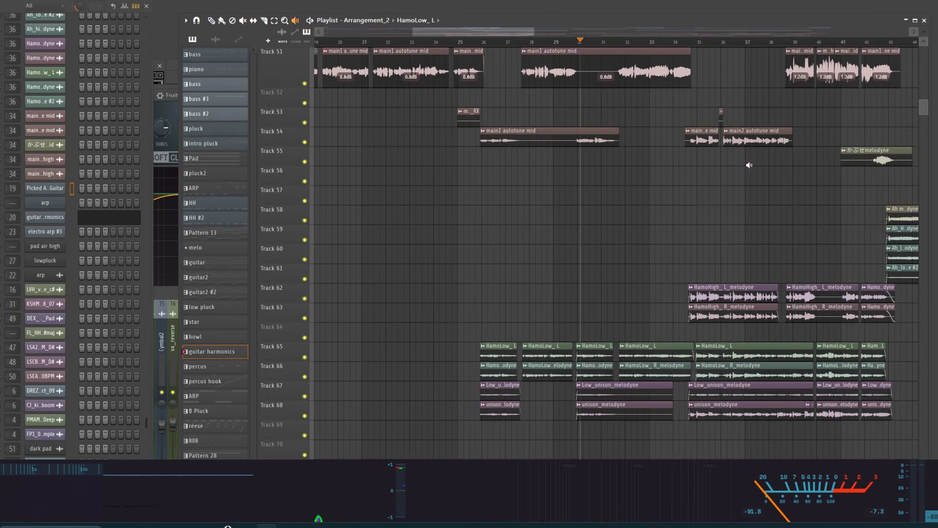
pyautogui.scroll(1, 739, 213)
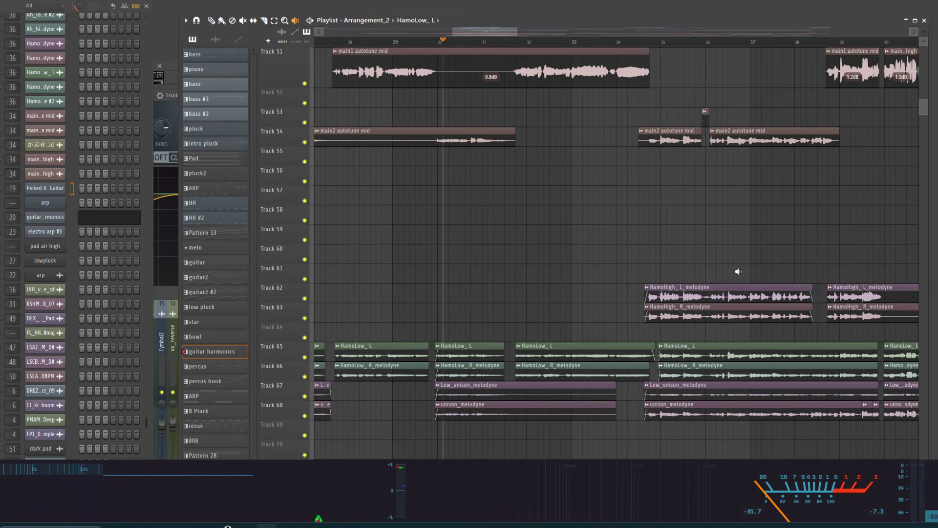
pyautogui.press('space')
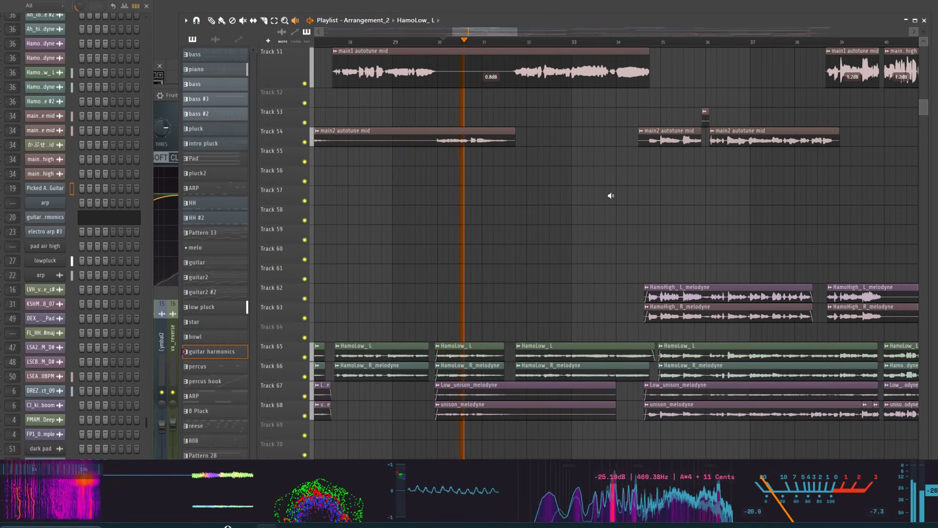
pyautogui.press('space')
# Examine how the main vocal clips on Tracks 51 and 54 line up with the harmony and unison layers across bars 26 to 46.
pyautogui.scroll(3, 581, 174)
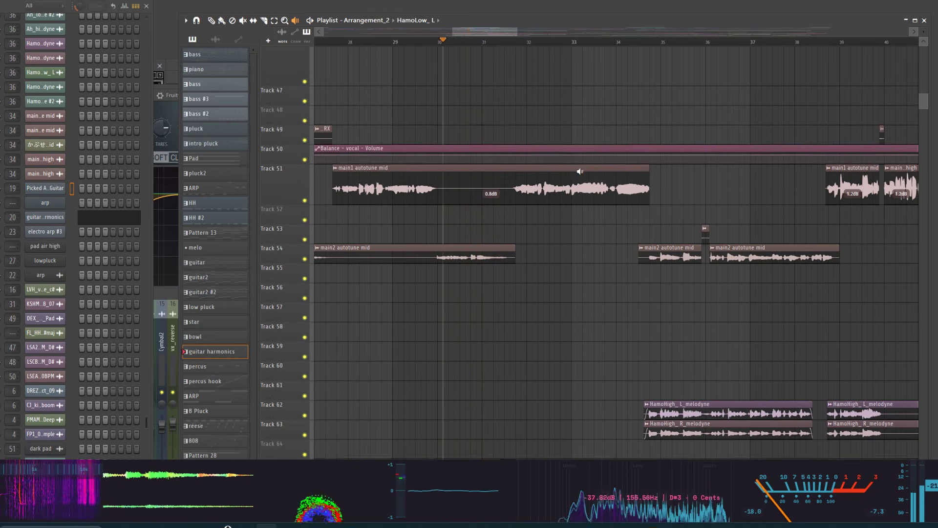
pyautogui.scroll(-3, 537, 167)
pyautogui.scroll(3, 504, 166)
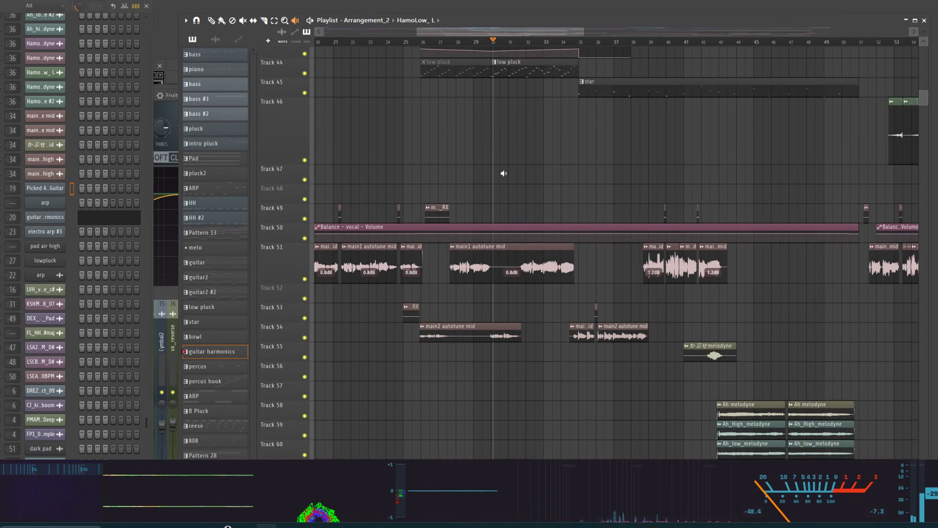
pyautogui.scroll(-2, 494, 164)
pyautogui.scroll(3, 488, 162)
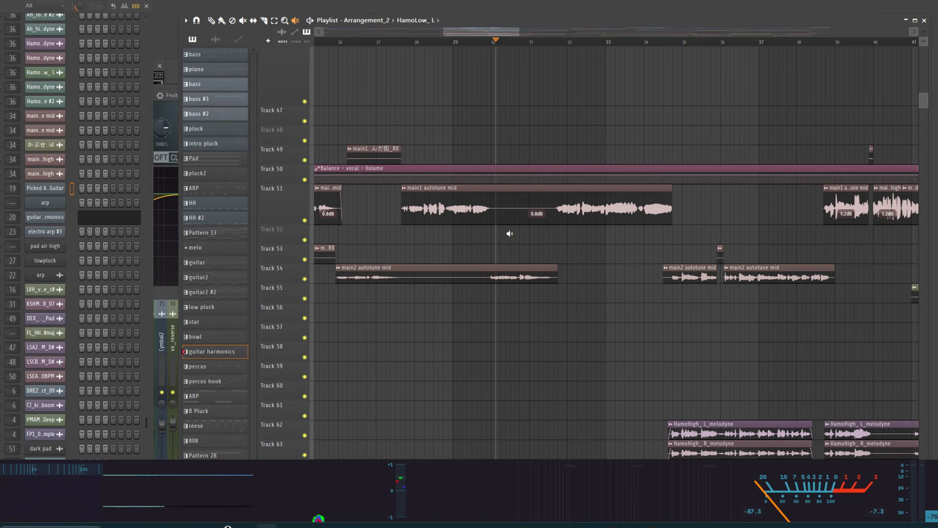
pyautogui.scroll(-2, 538, 192)
pyautogui.scroll(2, 528, 205)
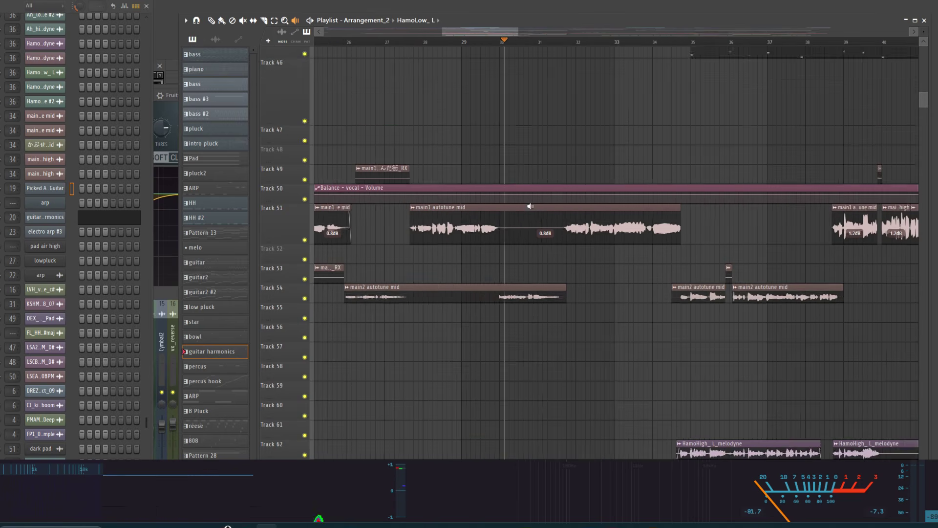
pyautogui.scroll(-2, 508, 213)
pyautogui.scroll(-1, 508, 213)
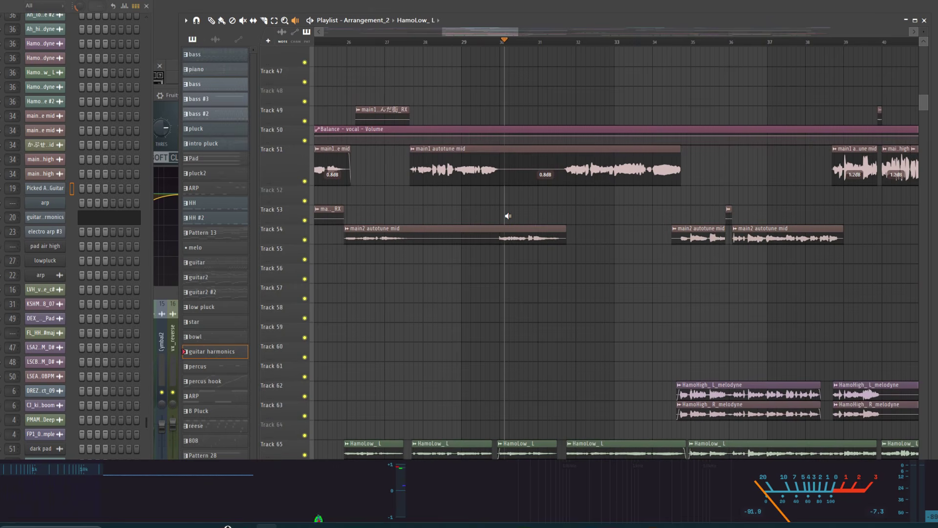
pyautogui.scroll(-2, 565, 211)
pyautogui.scroll(2, 566, 211)
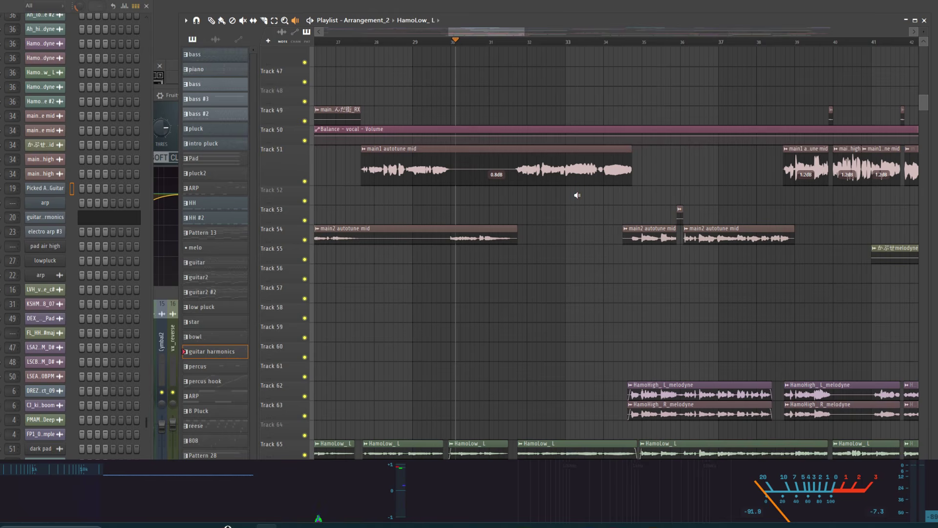
pyautogui.scroll(2, 579, 188)
pyautogui.scroll(-4, 622, 170)
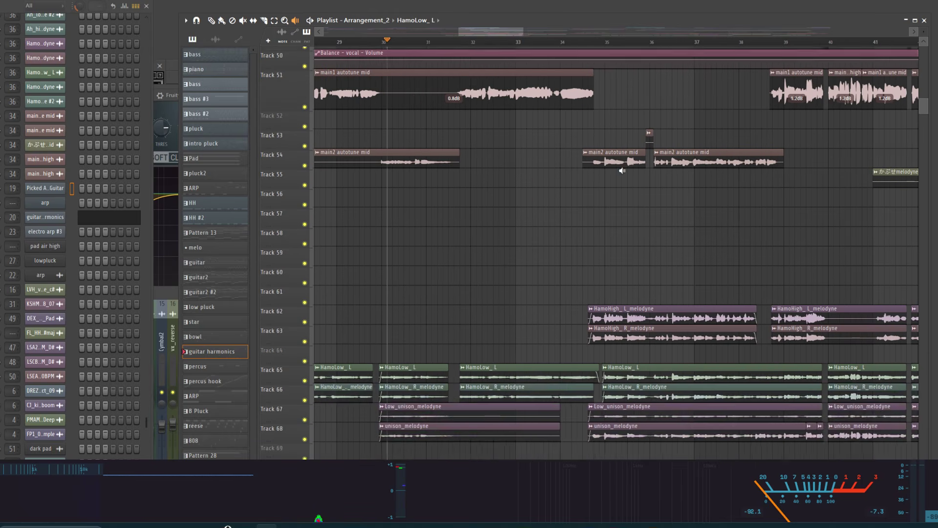
pyautogui.scroll(-3, 622, 170)
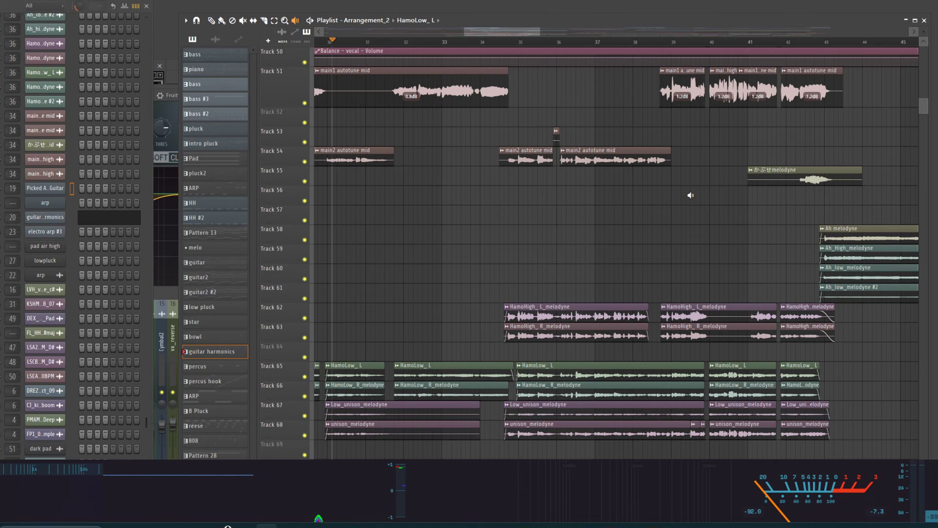
pyautogui.scroll(3, 712, 256)
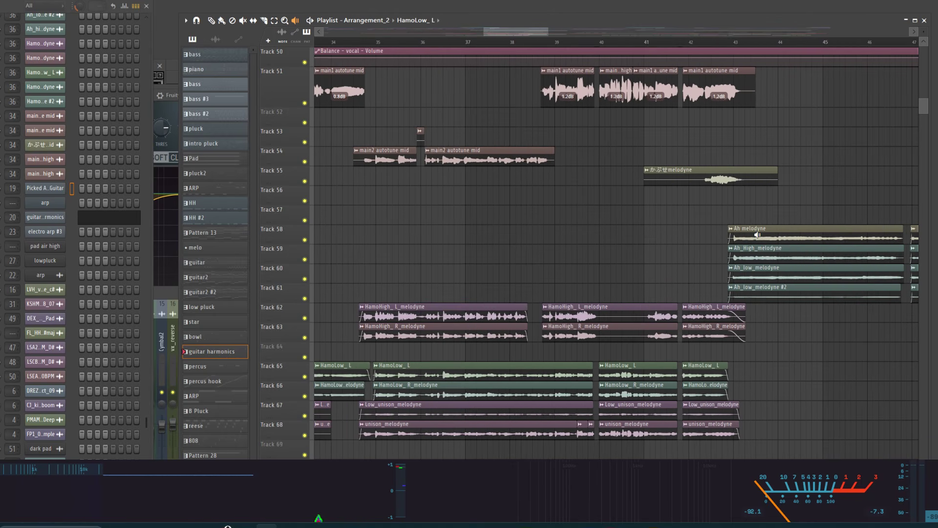
# Examine the main vocal, Ah chorus, harmony and unison clips on Tracks 50 to 68 between bars 34 and 50.
pyautogui.scroll(-2, 619, 205)
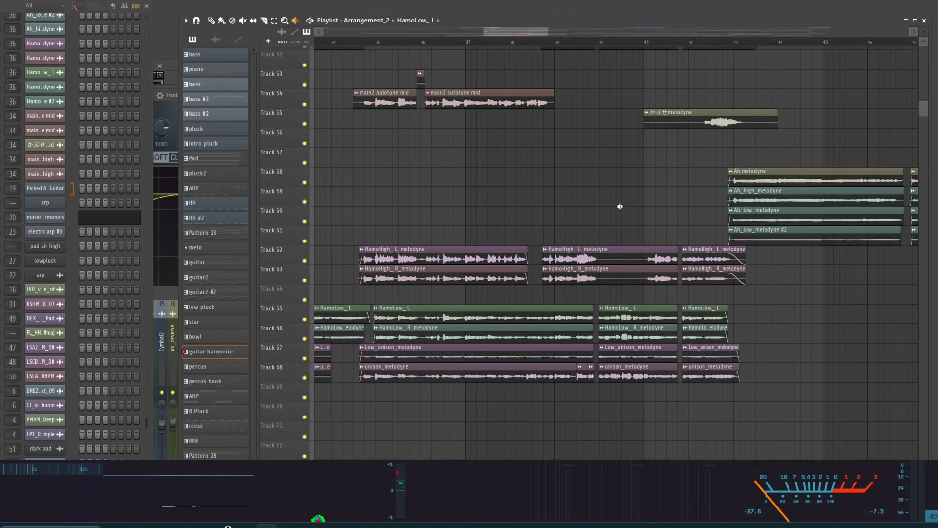
pyautogui.scroll(-3, 619, 205)
pyautogui.scroll(3, 619, 205)
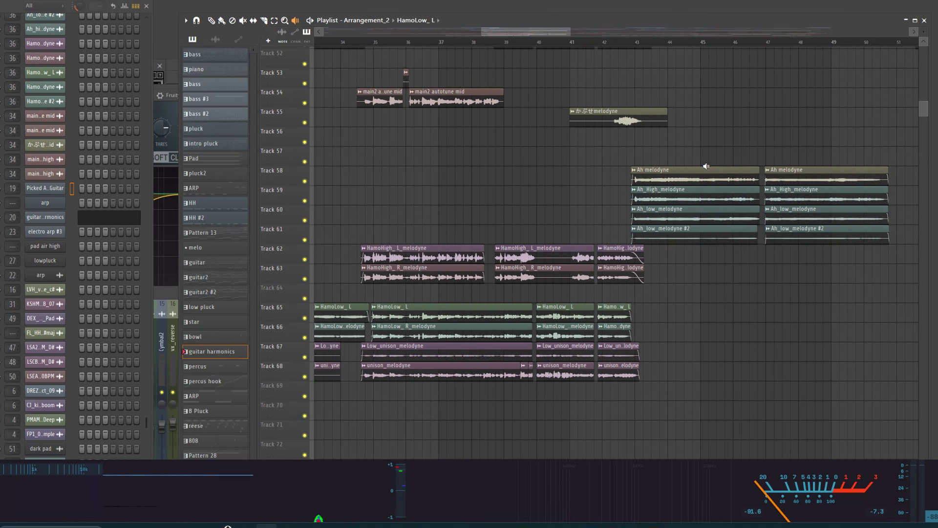
pyautogui.scroll(1, 713, 152)
pyautogui.scroll(2, 713, 153)
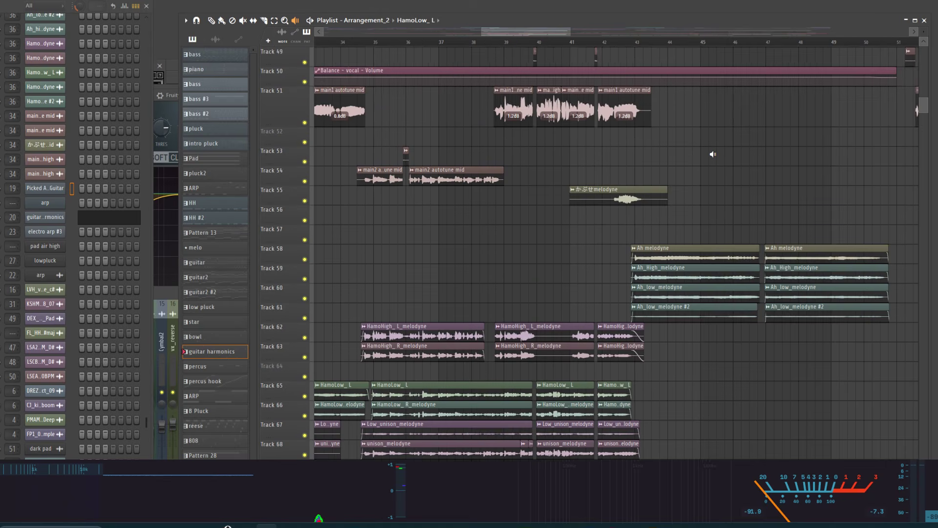
# Survey how the main, Ah, harmony and unison vocal clips on Tracks 49 to 68 are spread across the whole song.
pyautogui.scroll(-2, 713, 154)
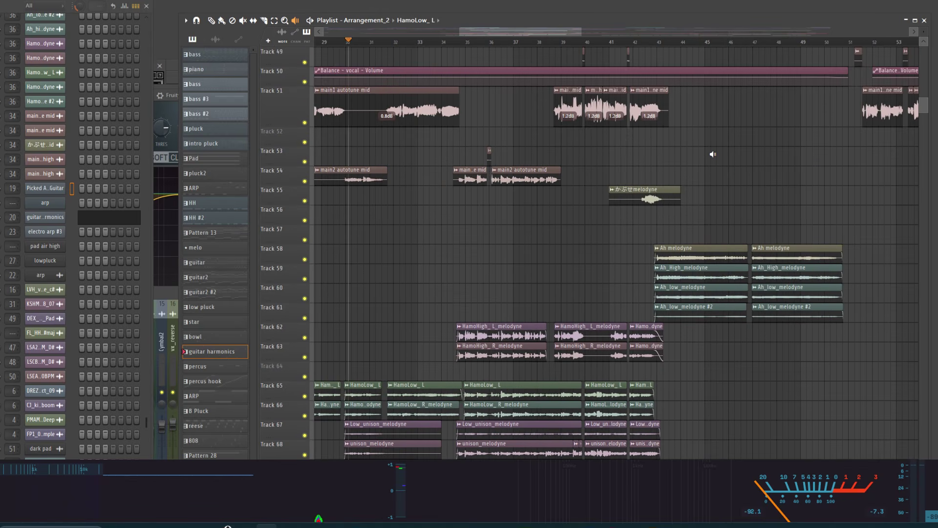
pyautogui.scroll(-2, 713, 154)
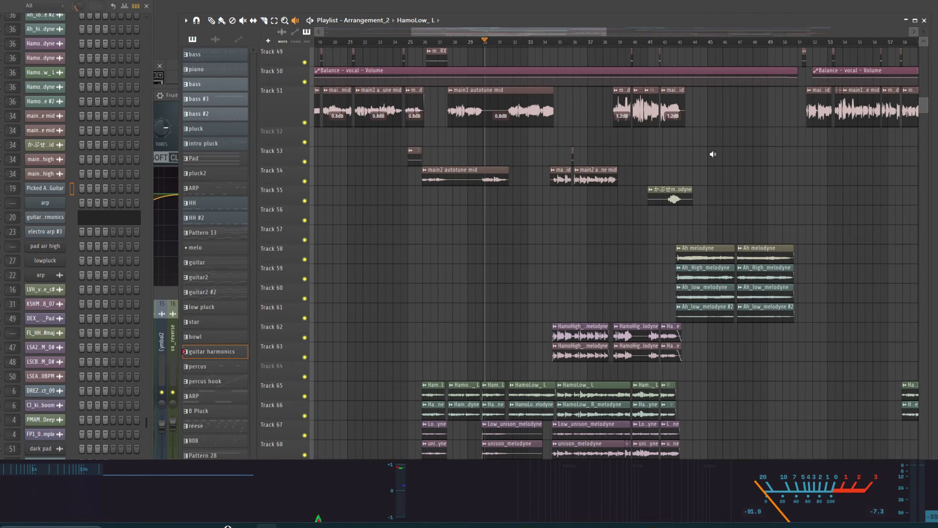
pyautogui.scroll(-2, 713, 154)
pyautogui.scroll(-2, 773, 160)
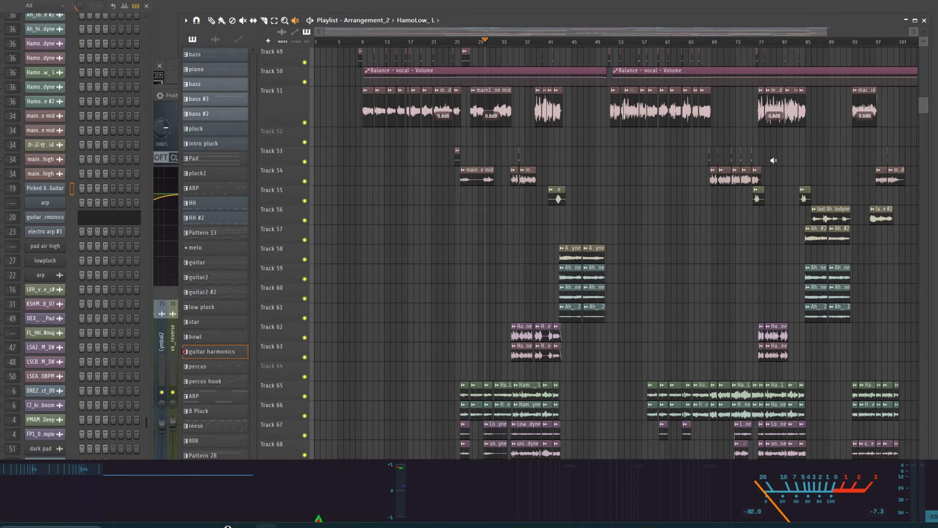
pyautogui.scroll(3, 773, 160)
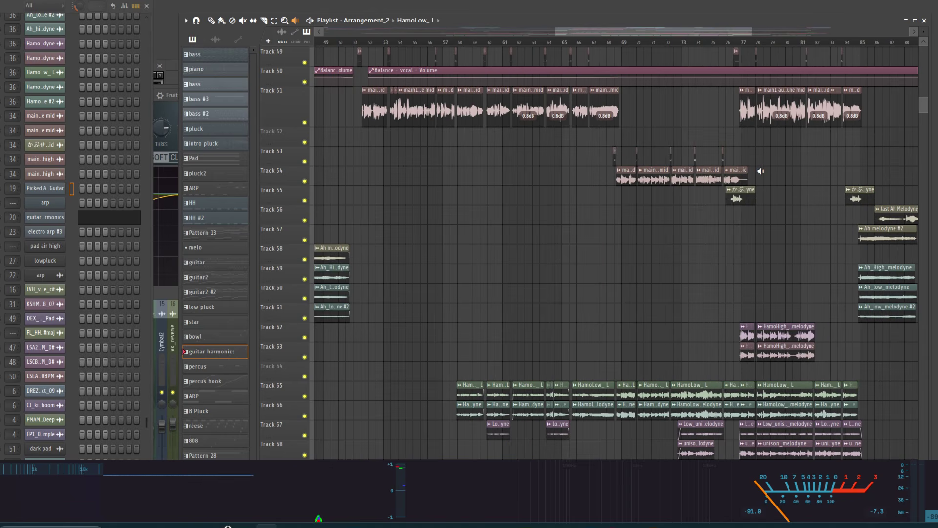
pyautogui.scroll(-2, 760, 170)
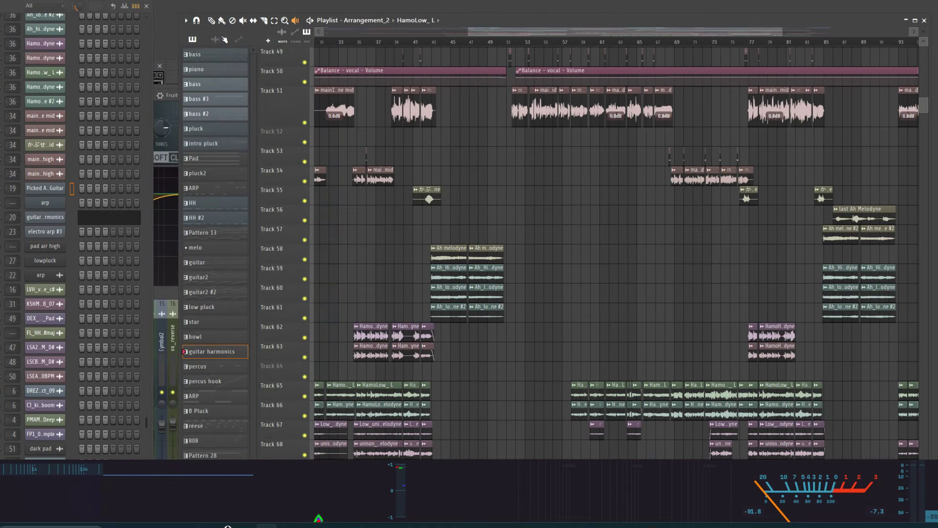
# Activate the Draw tool and examine the vocal clips on Tracks 50 to 68 from bar 65 to the end of the song.
pyautogui.click(213, 22)
pyautogui.scroll(-1, 530, 193)
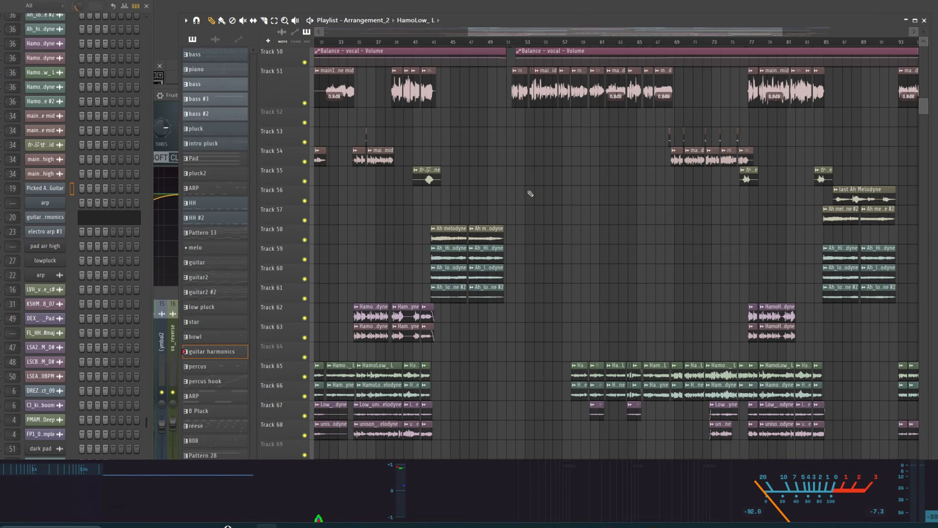
pyautogui.scroll(-2, 529, 194)
pyautogui.scroll(-2, 716, 195)
pyautogui.scroll(3, 793, 210)
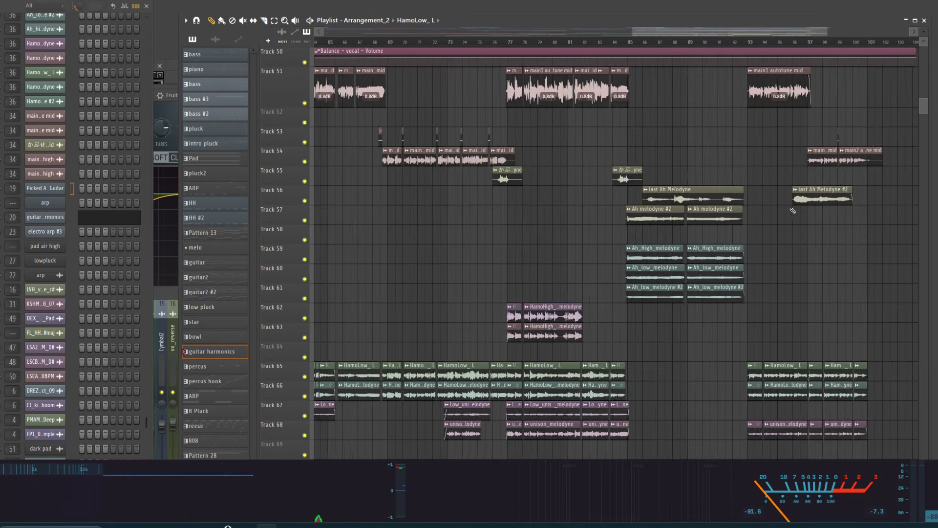
pyautogui.scroll(2, 730, 205)
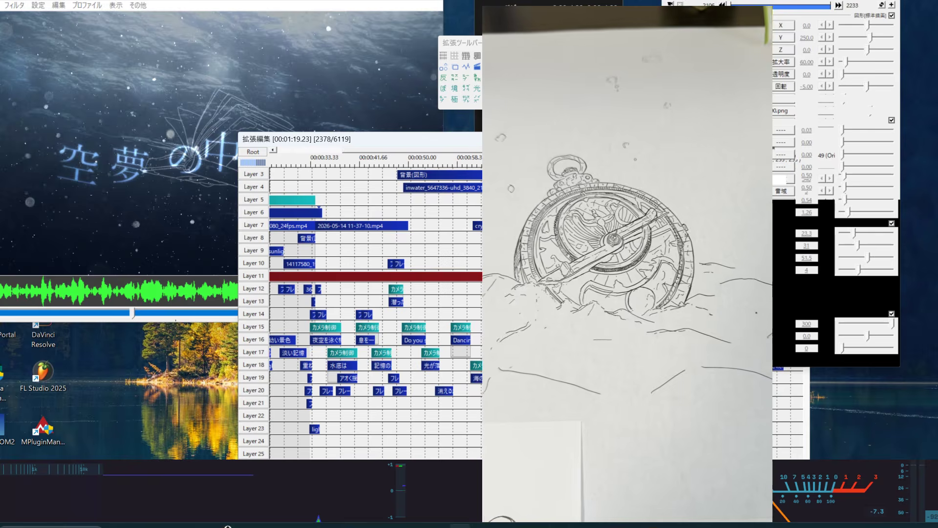
# Switch to AviUtl and browse the lyric video's timeline for its later scenes.
pyautogui.hscroll(5, 362, 312)
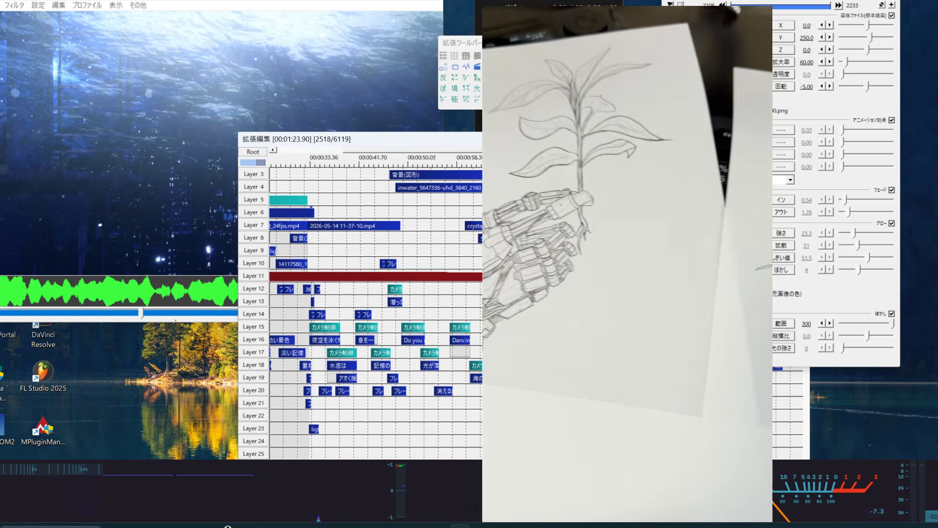
pyautogui.scroll(-2, 481, 205)
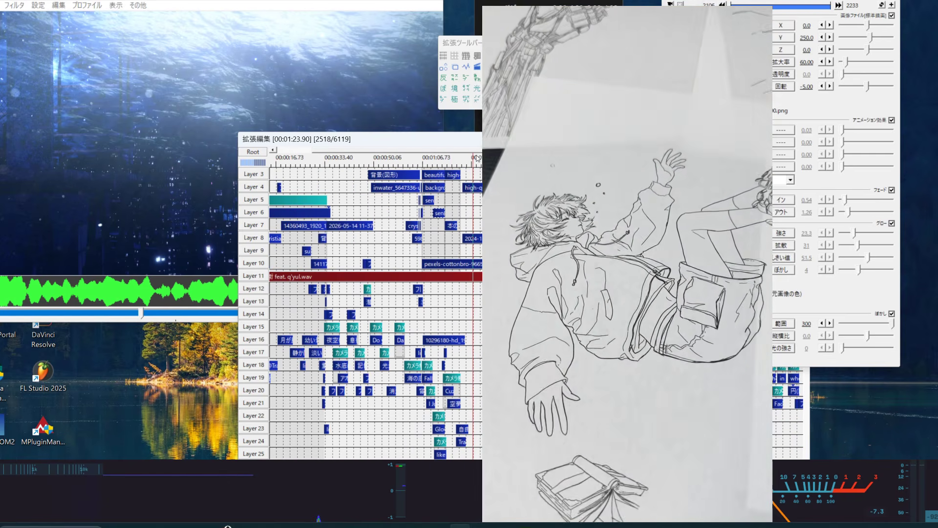
pyautogui.click(497, 164)
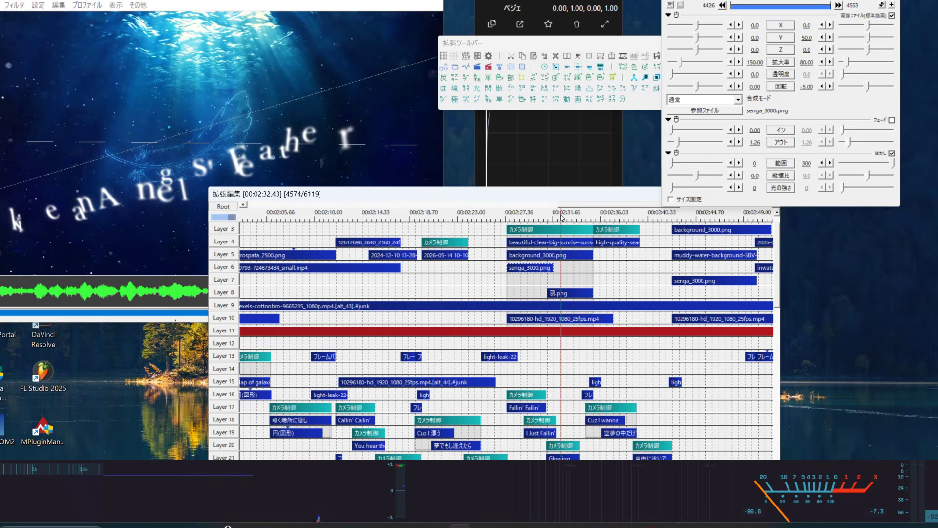
# Scrub through the "Glowing" feather scene around 00:02:32 and inspect the effect settings of 羽.png on Layer 8.
pyautogui.click(561, 218)
pyautogui.moveTo(561, 218)
pyautogui.mouseDown()
pyautogui.moveTo(569, 216)
pyautogui.moveTo(532, 216)
pyautogui.moveTo(577, 216)
pyautogui.moveTo(540, 216)
pyautogui.moveTo(568, 216)
pyautogui.mouseUp()
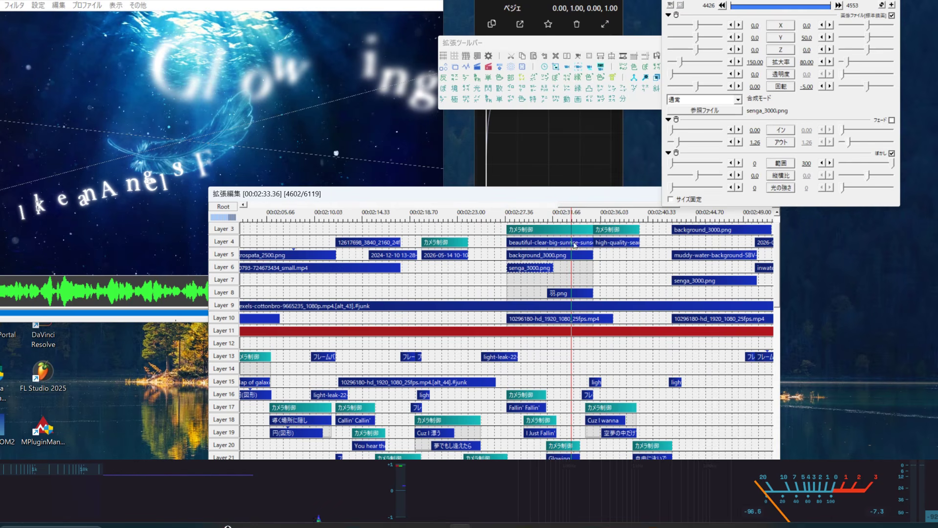
pyautogui.moveTo(568, 215); pyautogui.dragTo(566, 214)
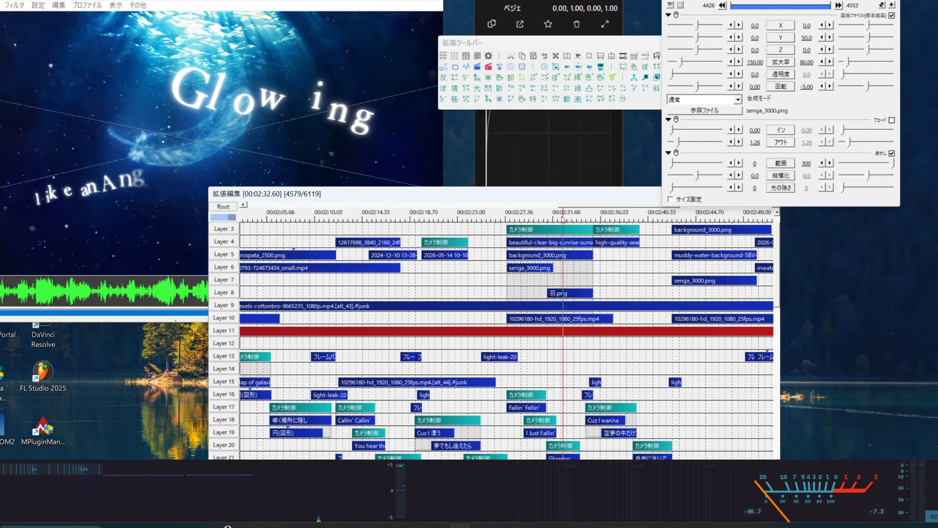
pyautogui.click(568, 293)
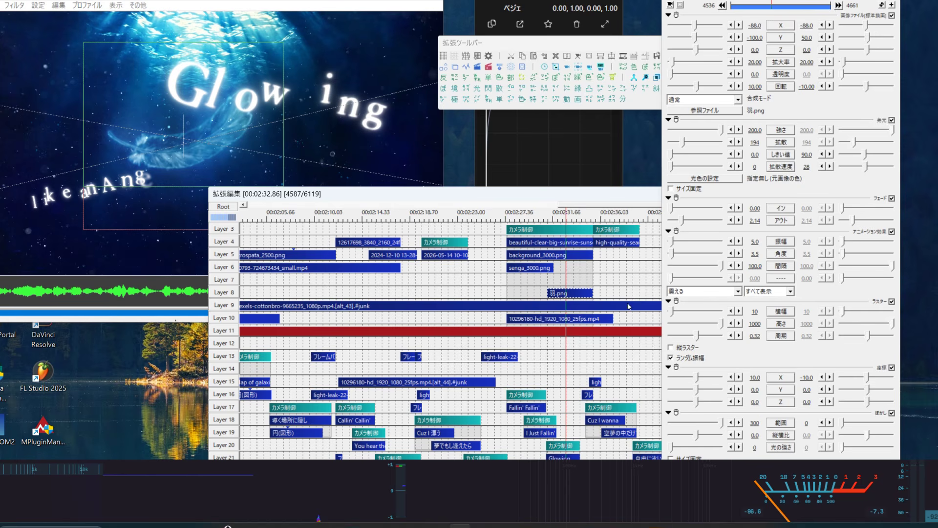
# Select the camera control clip above the feather scene on Layer 3 and step back frame by frame to the start of 羽.png.
pyautogui.click(553, 231)
pyautogui.press('Left')
pyautogui.press('Left')
pyautogui.press('Left')
pyautogui.press('Left')
pyautogui.press('Left')
pyautogui.press('Left')
pyautogui.press('Left')
pyautogui.press('Left')
pyautogui.press('Left')
pyautogui.press('Left')
pyautogui.press('Left')
pyautogui.press('Left')
pyautogui.press('Left')
pyautogui.press('Left')
pyautogui.press('Left')
pyautogui.press('Left')
pyautogui.press('Left')
pyautogui.press('Left')
pyautogui.press('Left')
pyautogui.press('Left')
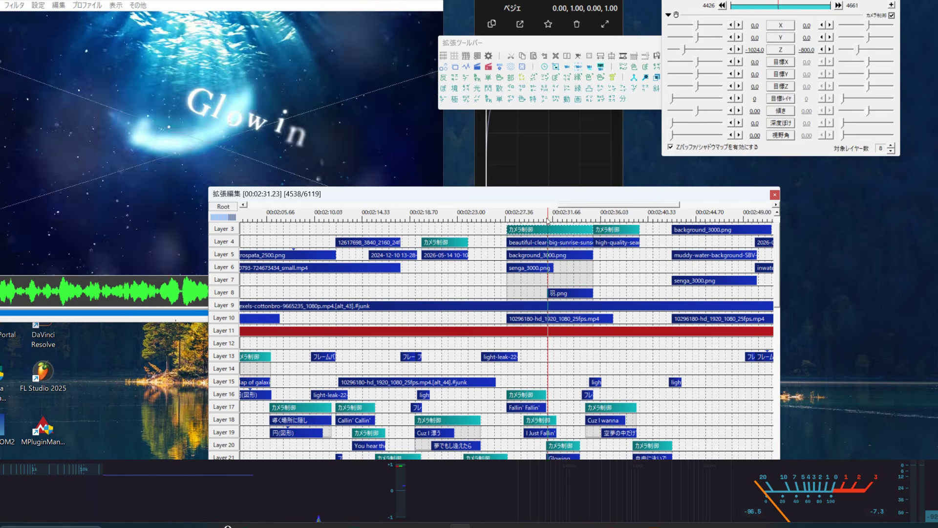
# Preview the "Falling" and "Glowing" feather scenes repeatedly between about 00:02:27 and 00:02:34, finishing at 00:02:33.00.
pyautogui.press('space')
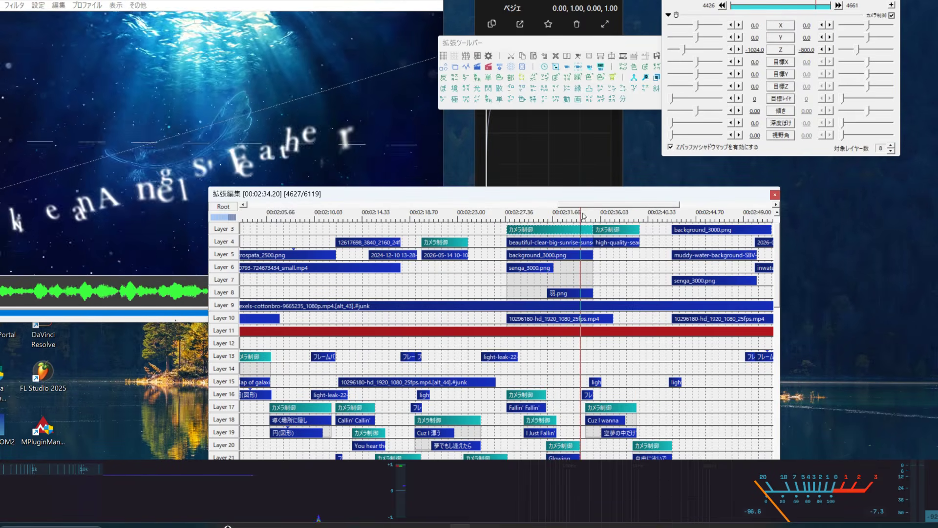
pyautogui.click(562, 217)
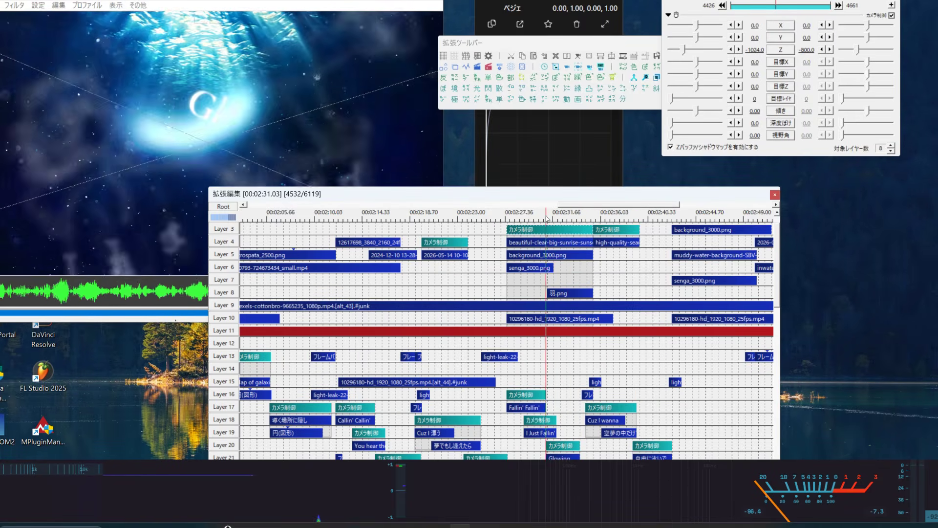
pyautogui.click(560, 218)
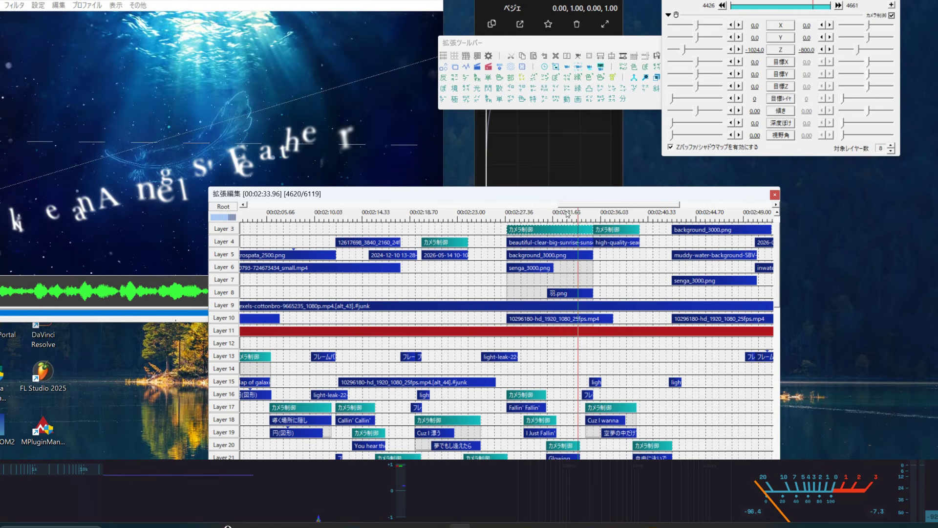
pyautogui.click(548, 217)
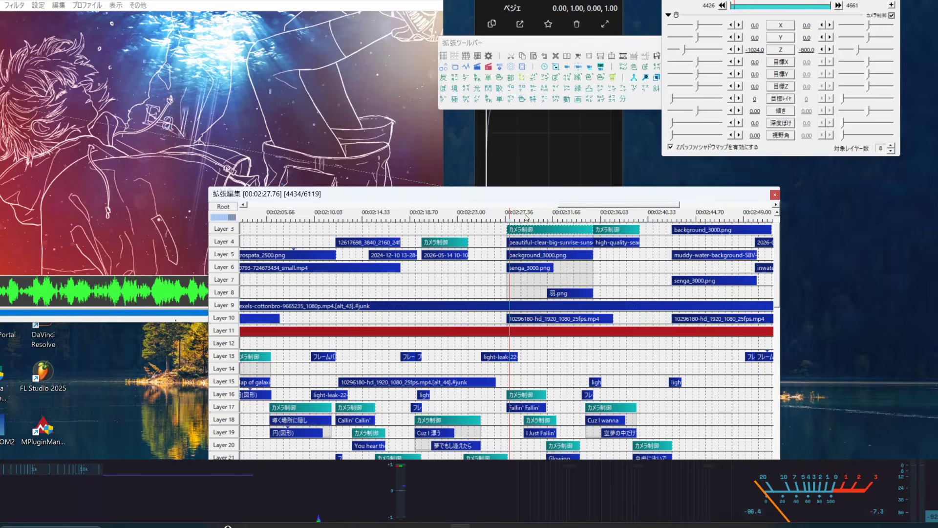
pyautogui.click(549, 217)
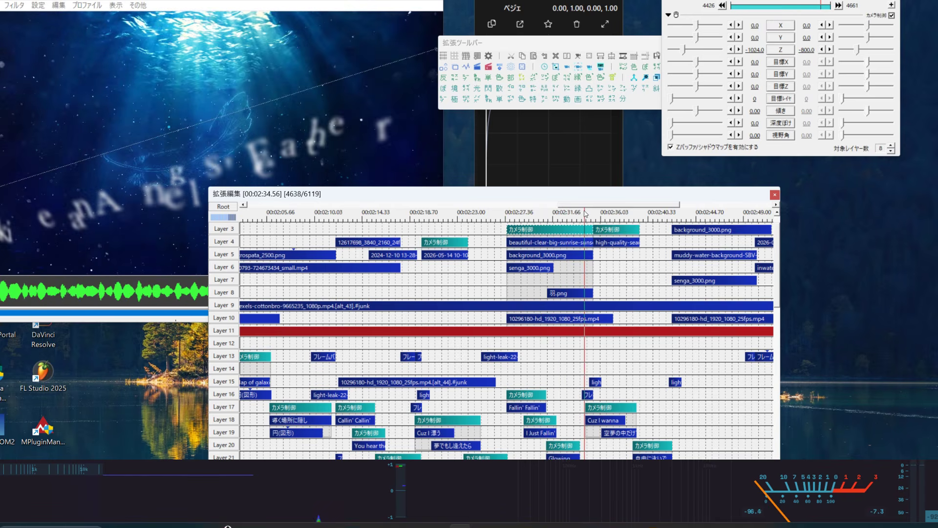
pyautogui.click(568, 216)
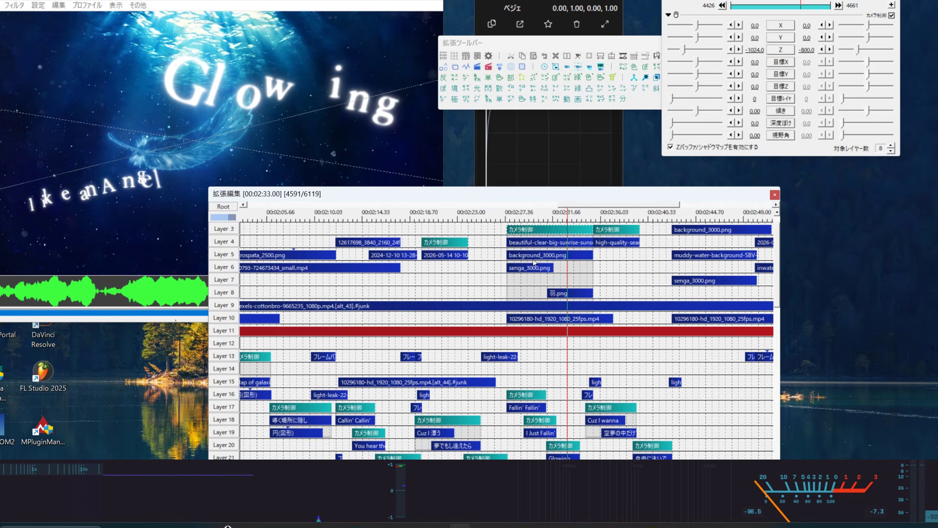
# Hide and show Layer 9 to compare the feather scene with and without its pexels-cottonbro overlay video.
pyautogui.click(233, 306)
pyautogui.click(234, 305)
pyautogui.click(233, 306)
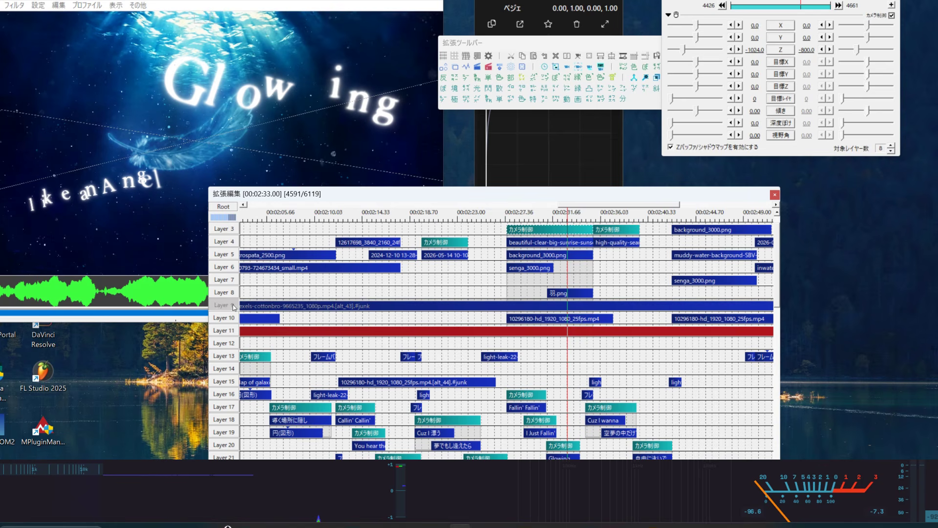
pyautogui.click(233, 306)
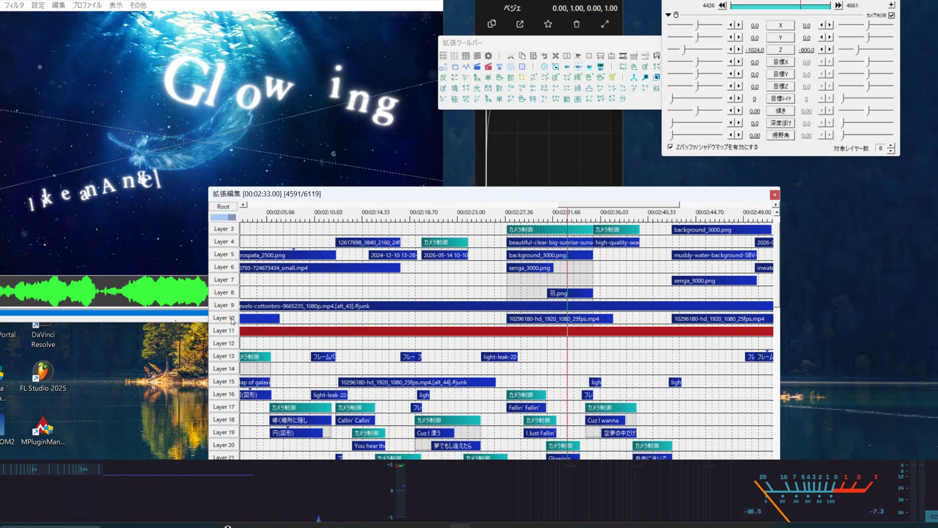
# Toggle Layer 10 repeatedly to compare the feather scene with and without its overlay video, and leave the layer hidden.
pyautogui.click(233, 318)
pyautogui.click(233, 318)
pyautogui.click(232, 319)
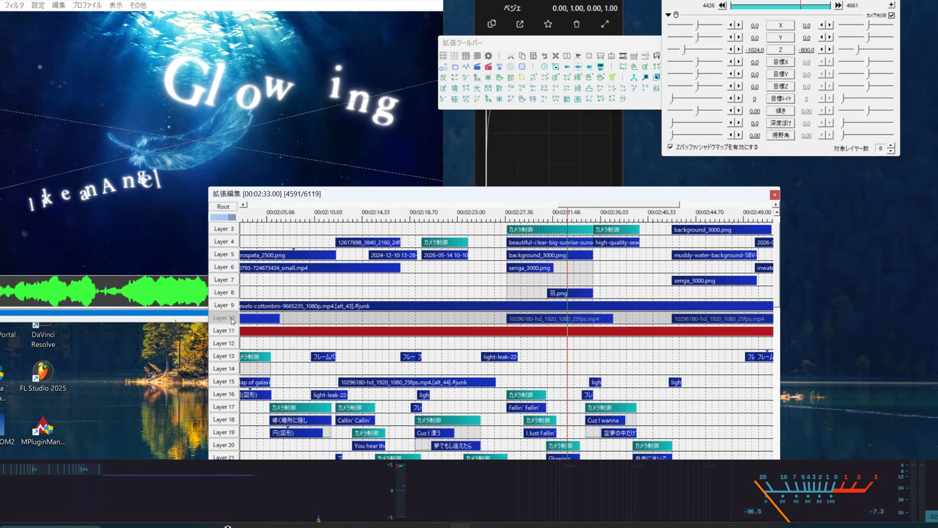
pyautogui.click(232, 318)
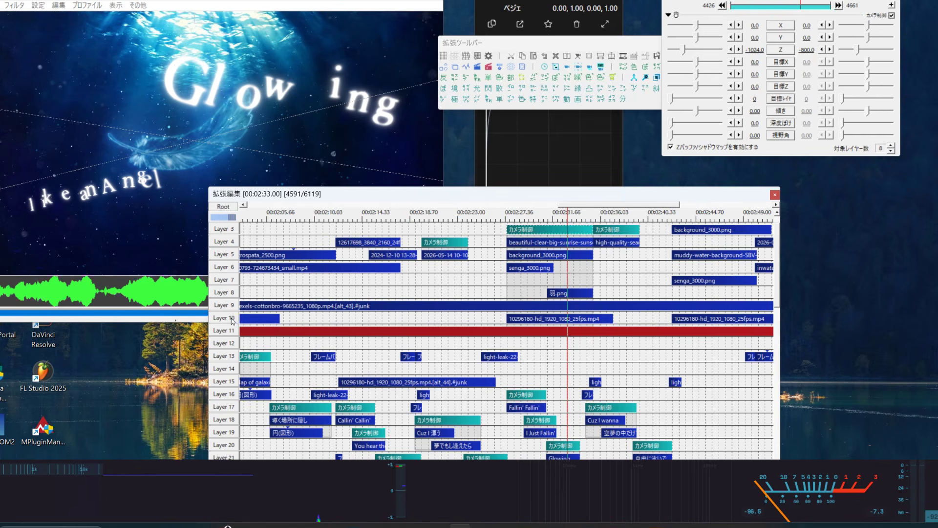
pyautogui.click(233, 318)
pyautogui.click(232, 319)
pyautogui.click(233, 319)
pyautogui.click(232, 319)
pyautogui.click(232, 318)
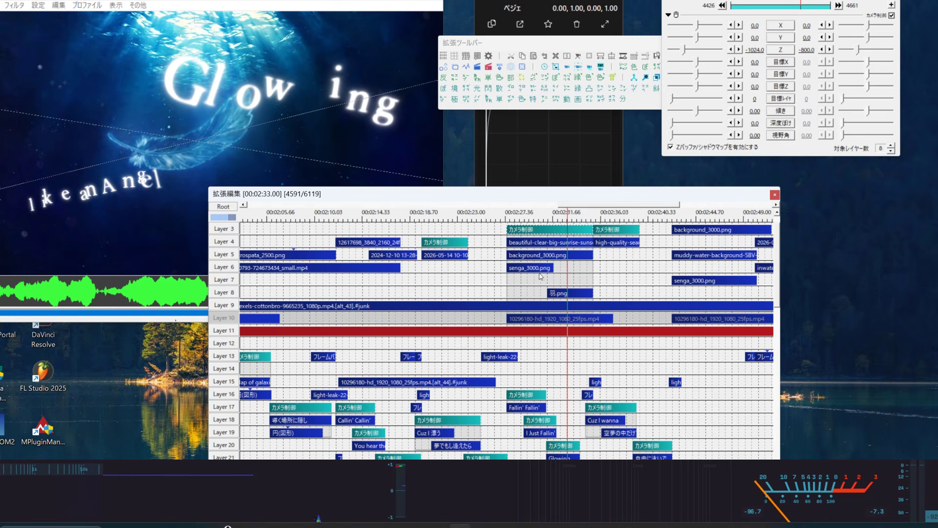
# Toggle Layer 4 off and on to compare the feather scene with and without the beautiful-clear-big-sunrise background clip.
pyautogui.click(234, 242)
pyautogui.click(230, 241)
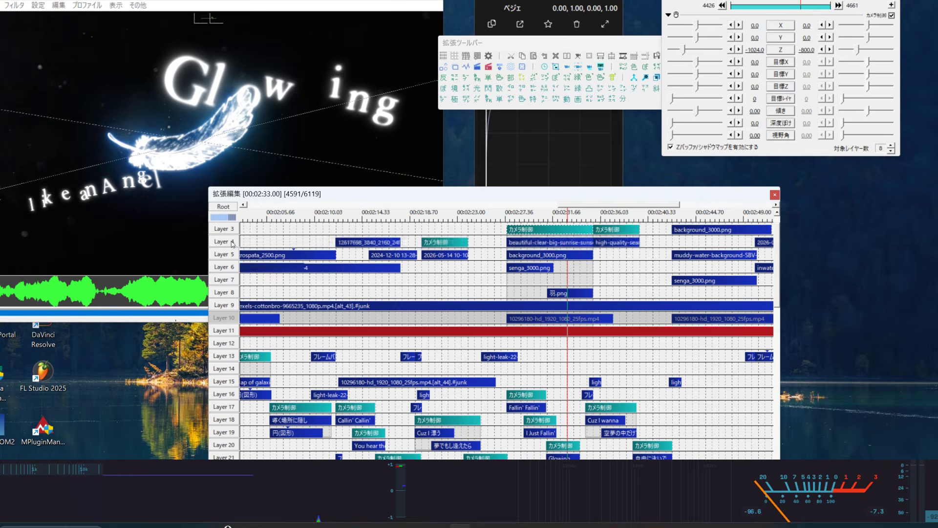
pyautogui.click(233, 244)
pyautogui.click(232, 244)
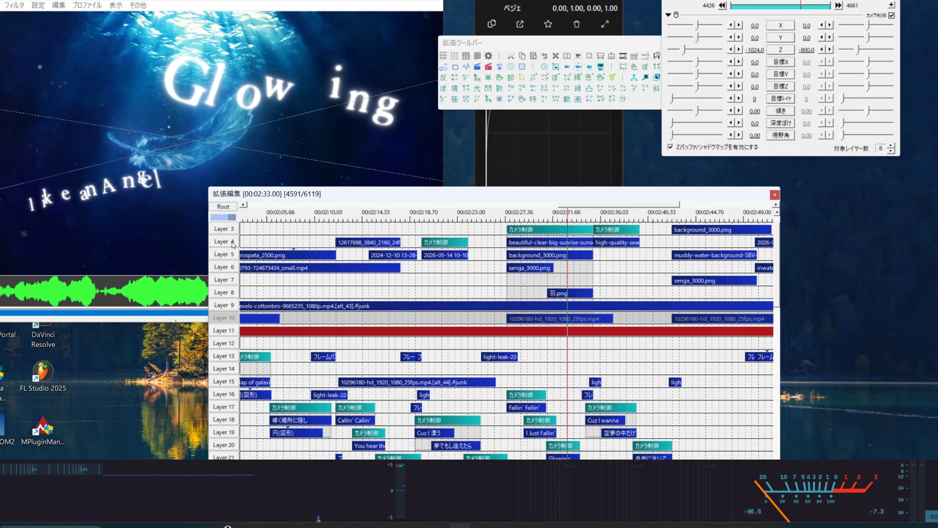
pyautogui.click(234, 242)
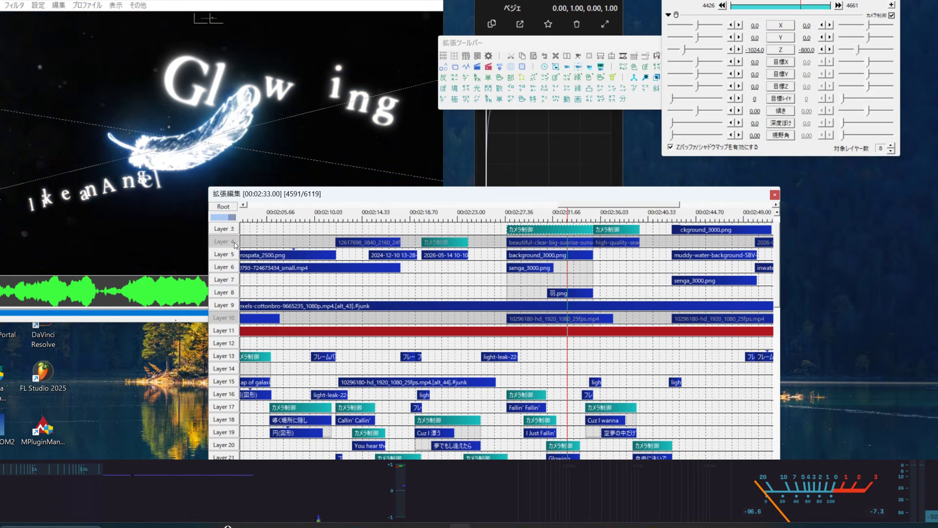
pyautogui.click(233, 242)
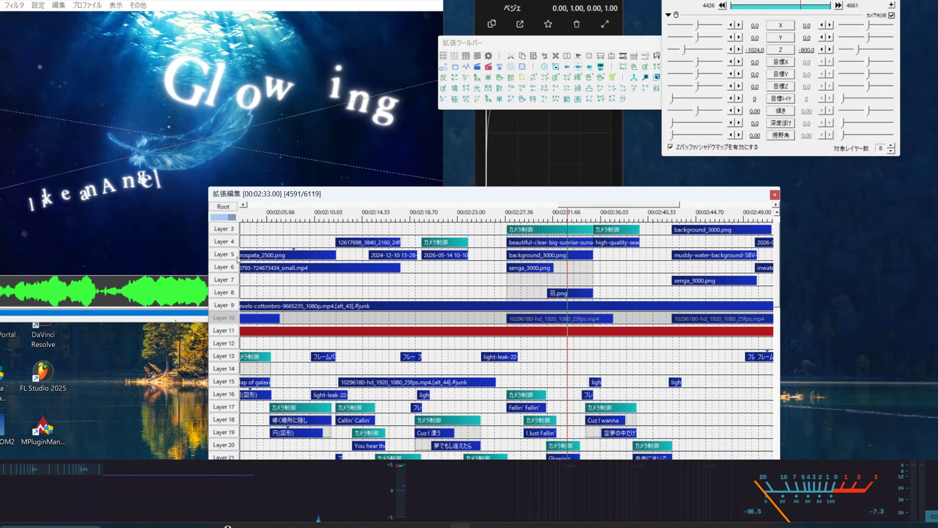
# Toggle Layer 5 off and on to compare the feather scene with and without background_3000.png.
pyautogui.click(225, 255)
pyautogui.click(224, 258)
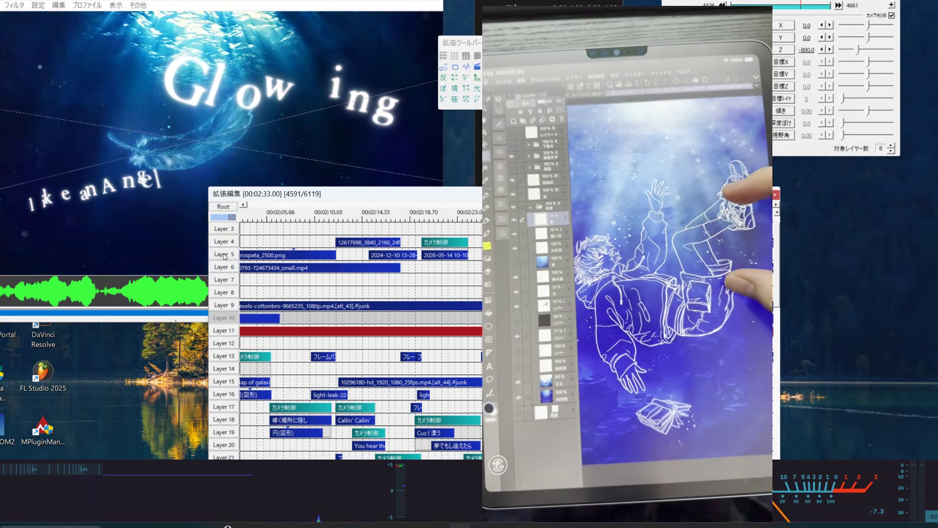
pyautogui.click(224, 258)
pyautogui.click(225, 257)
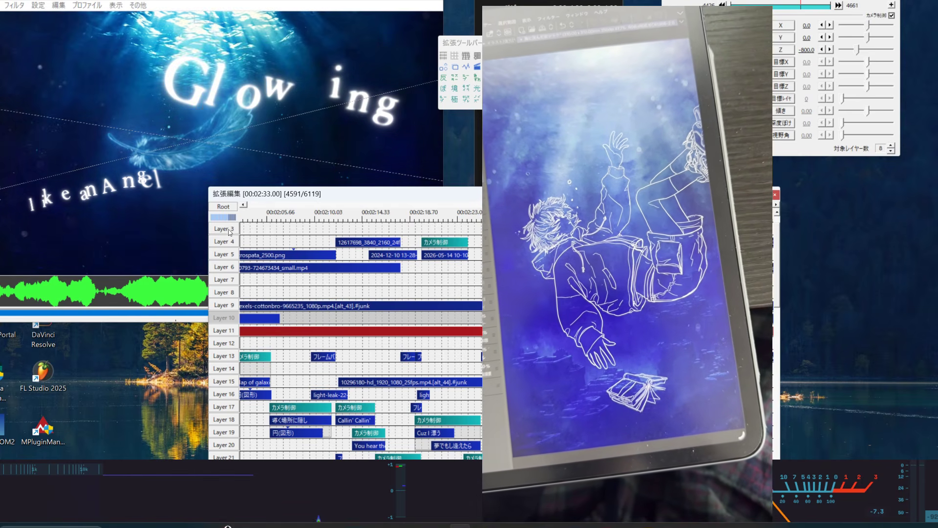
# Hide and reshow Layers 4 and 5 in turn to compare the background layers, and play the feather scene.
pyautogui.click(230, 239)
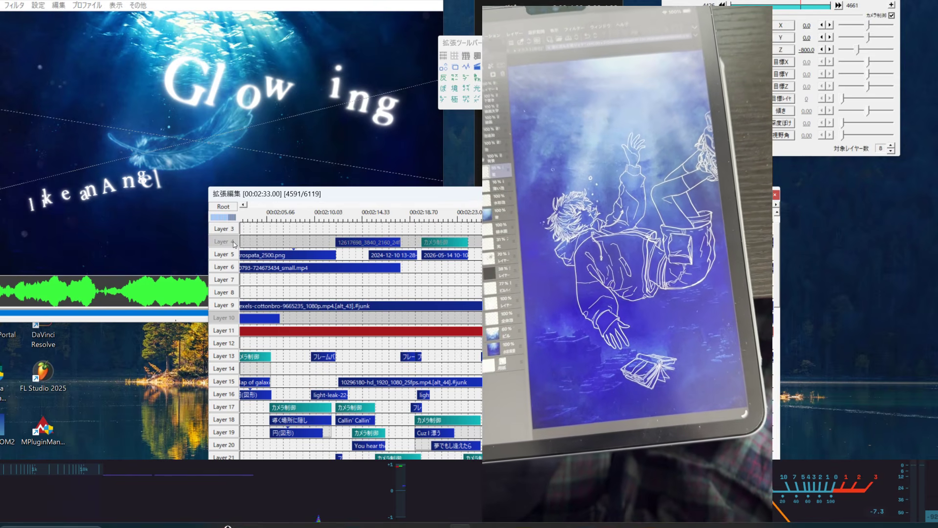
pyautogui.click(230, 240)
pyautogui.click(236, 255)
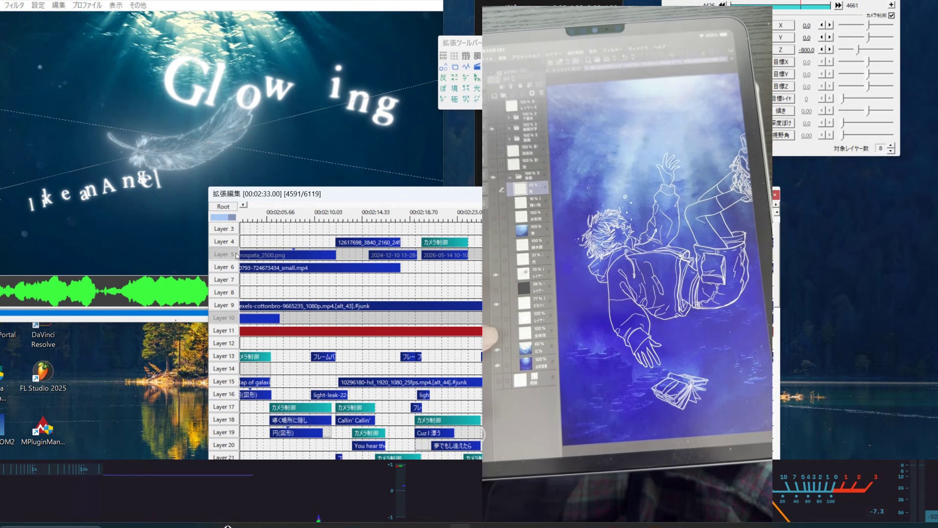
pyautogui.click(236, 254)
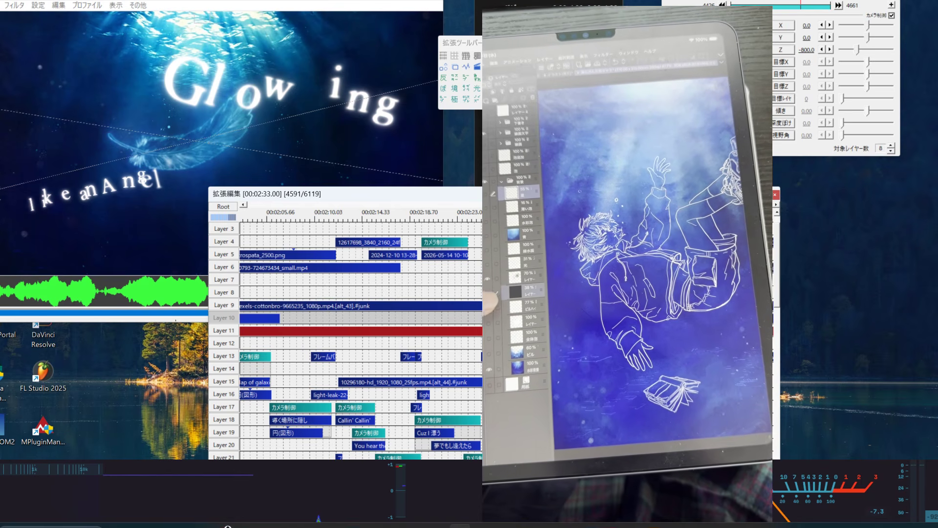
pyautogui.press('space')
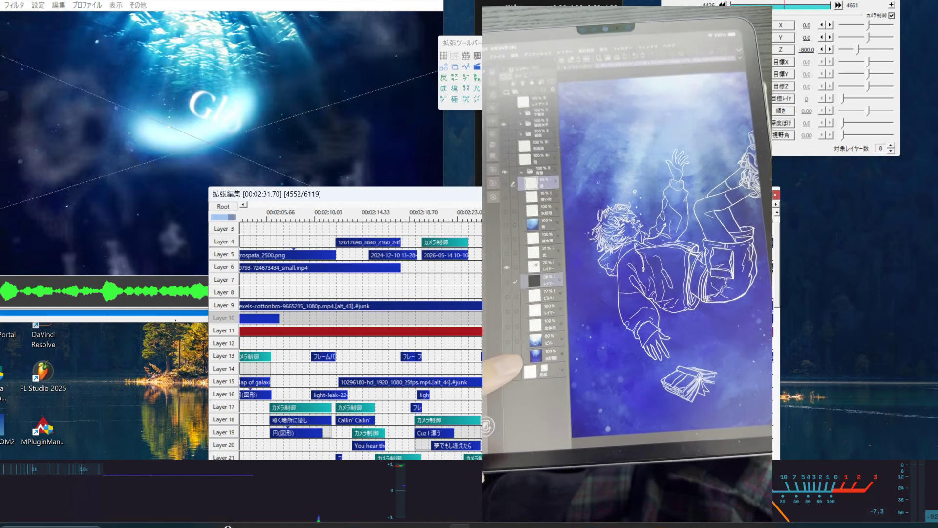